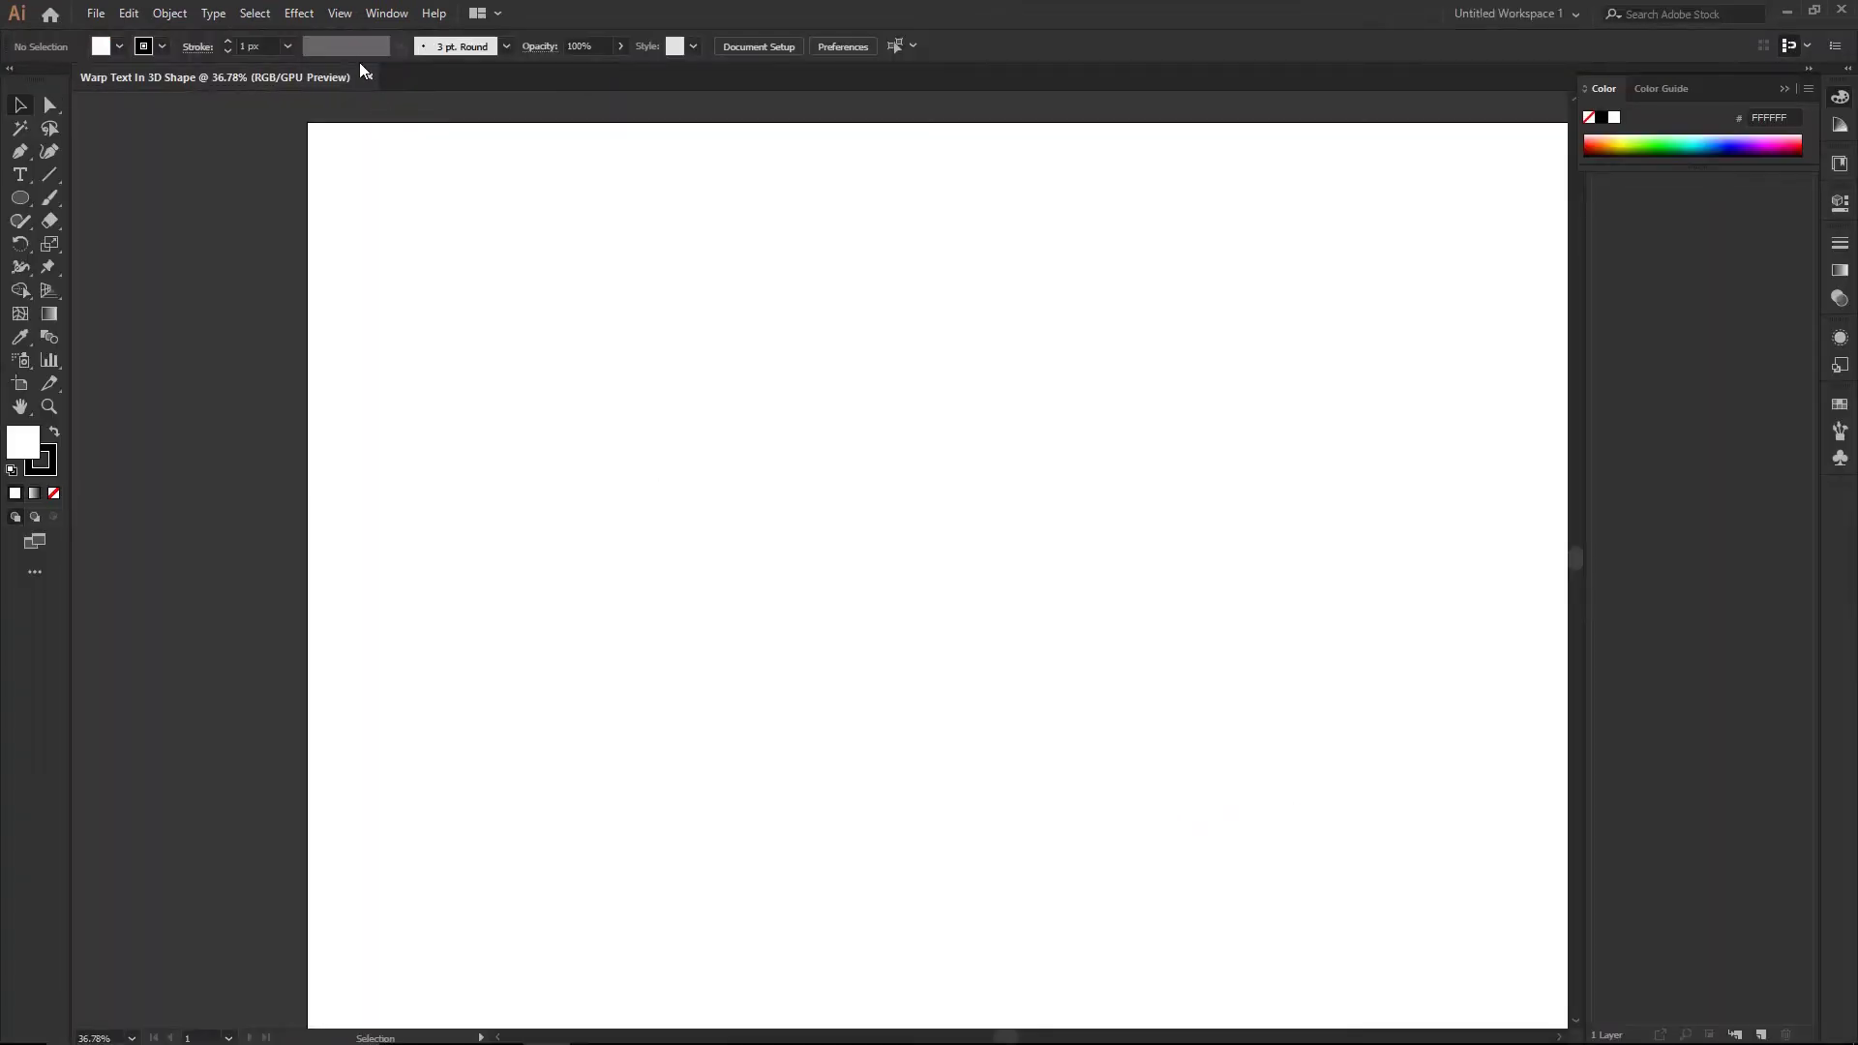
Fit the artboard in the window and draw a 350 × 350 px circle.
left_click(339, 14)
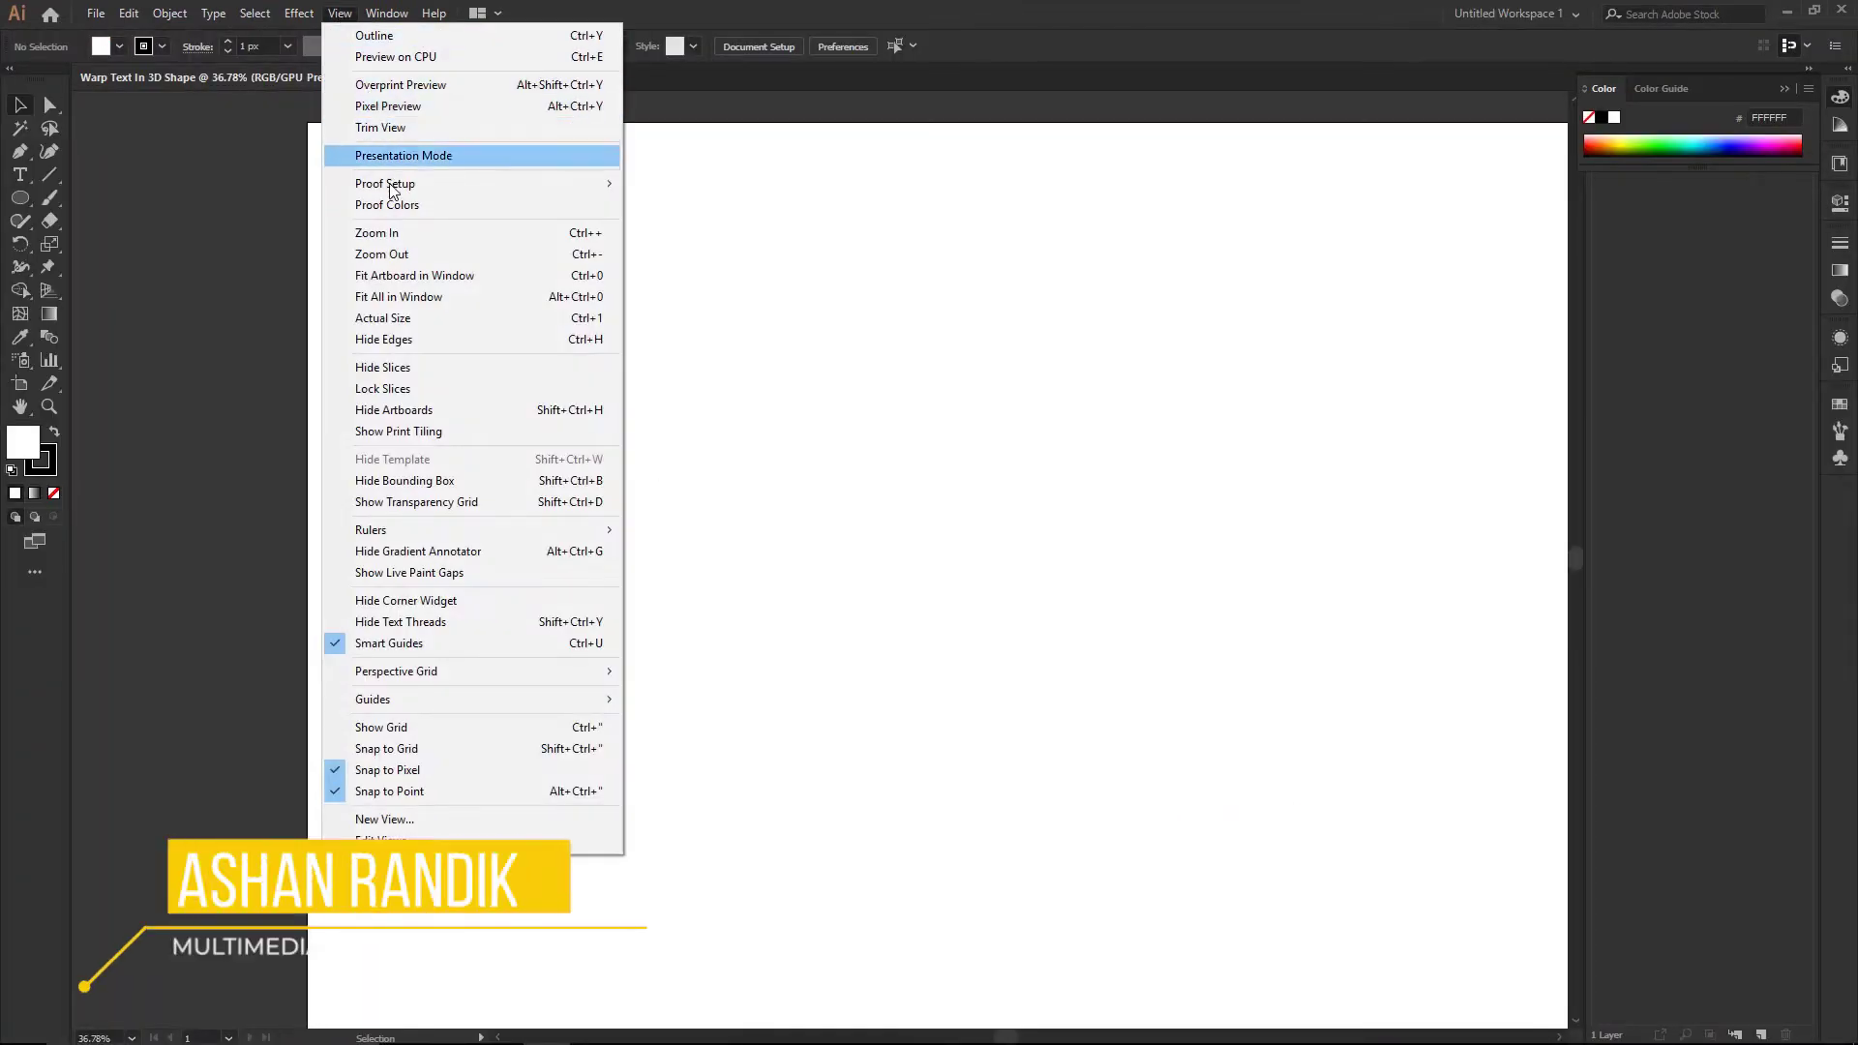
left_click(405, 277)
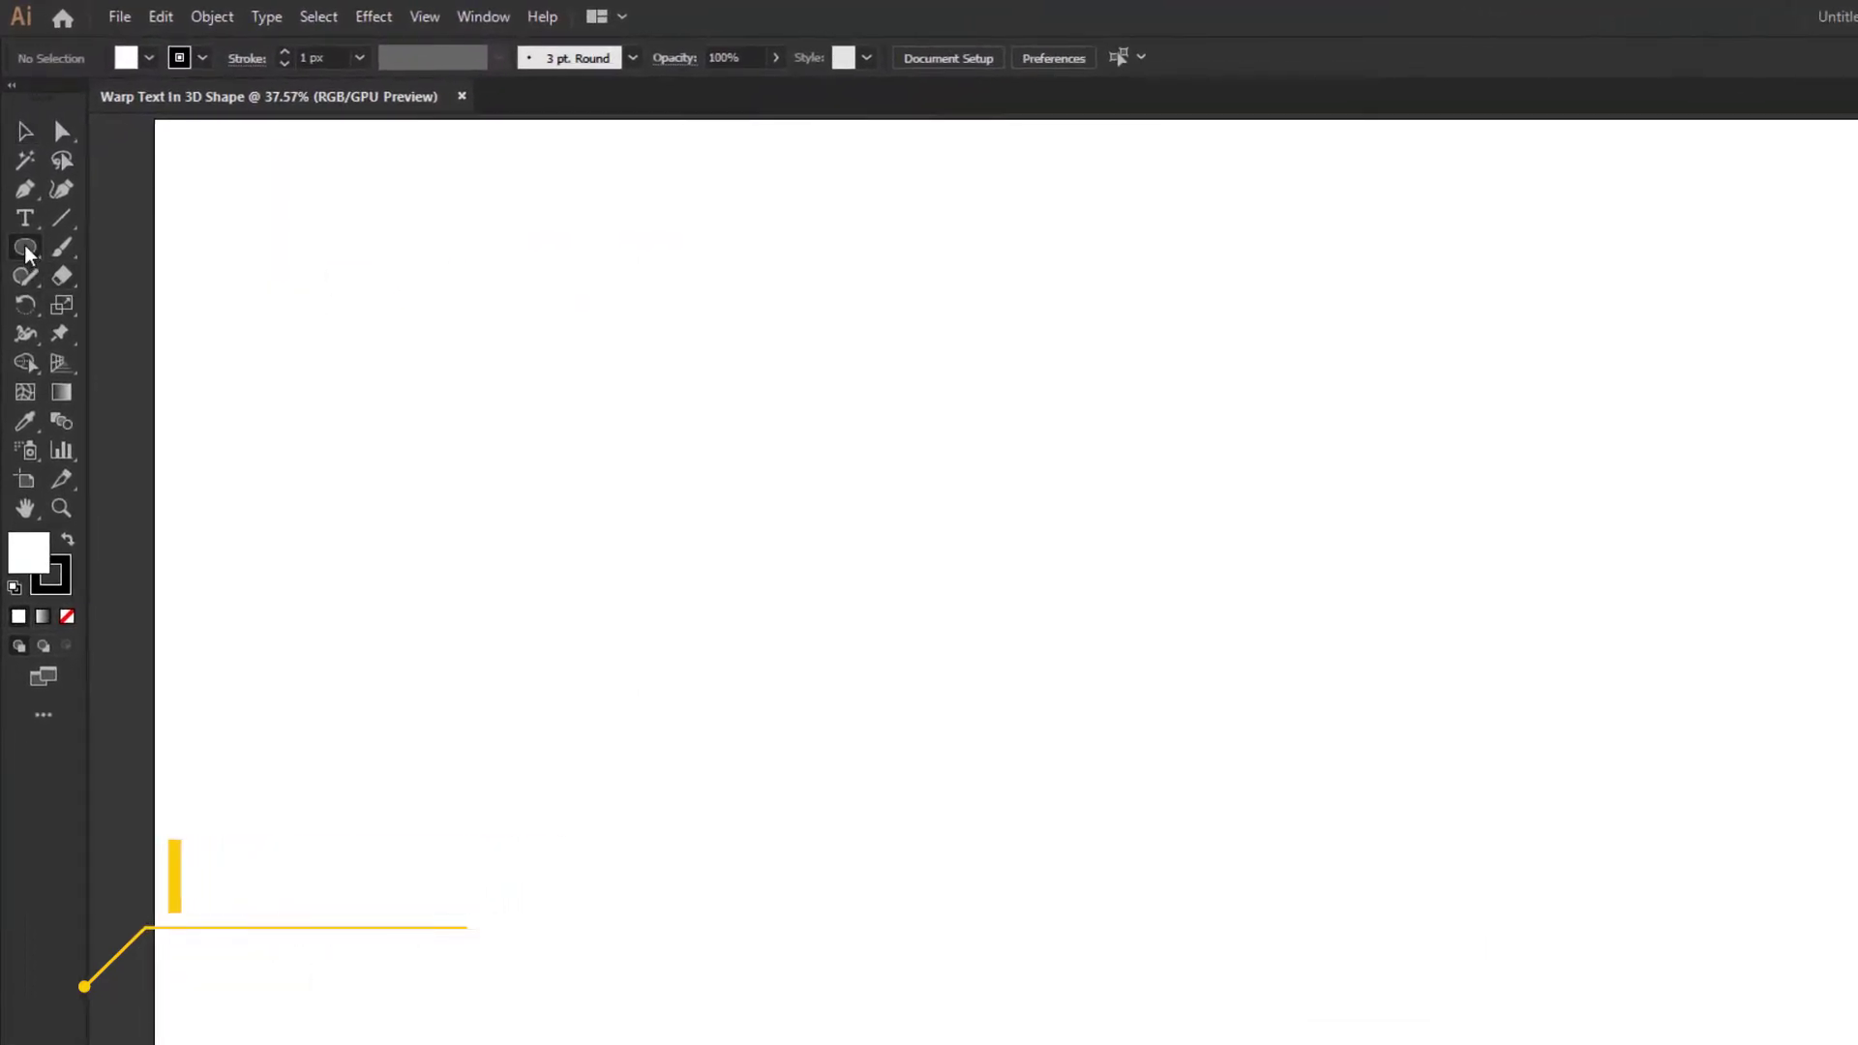
left_click(25, 247)
left_click(1034, 644)
type("350")
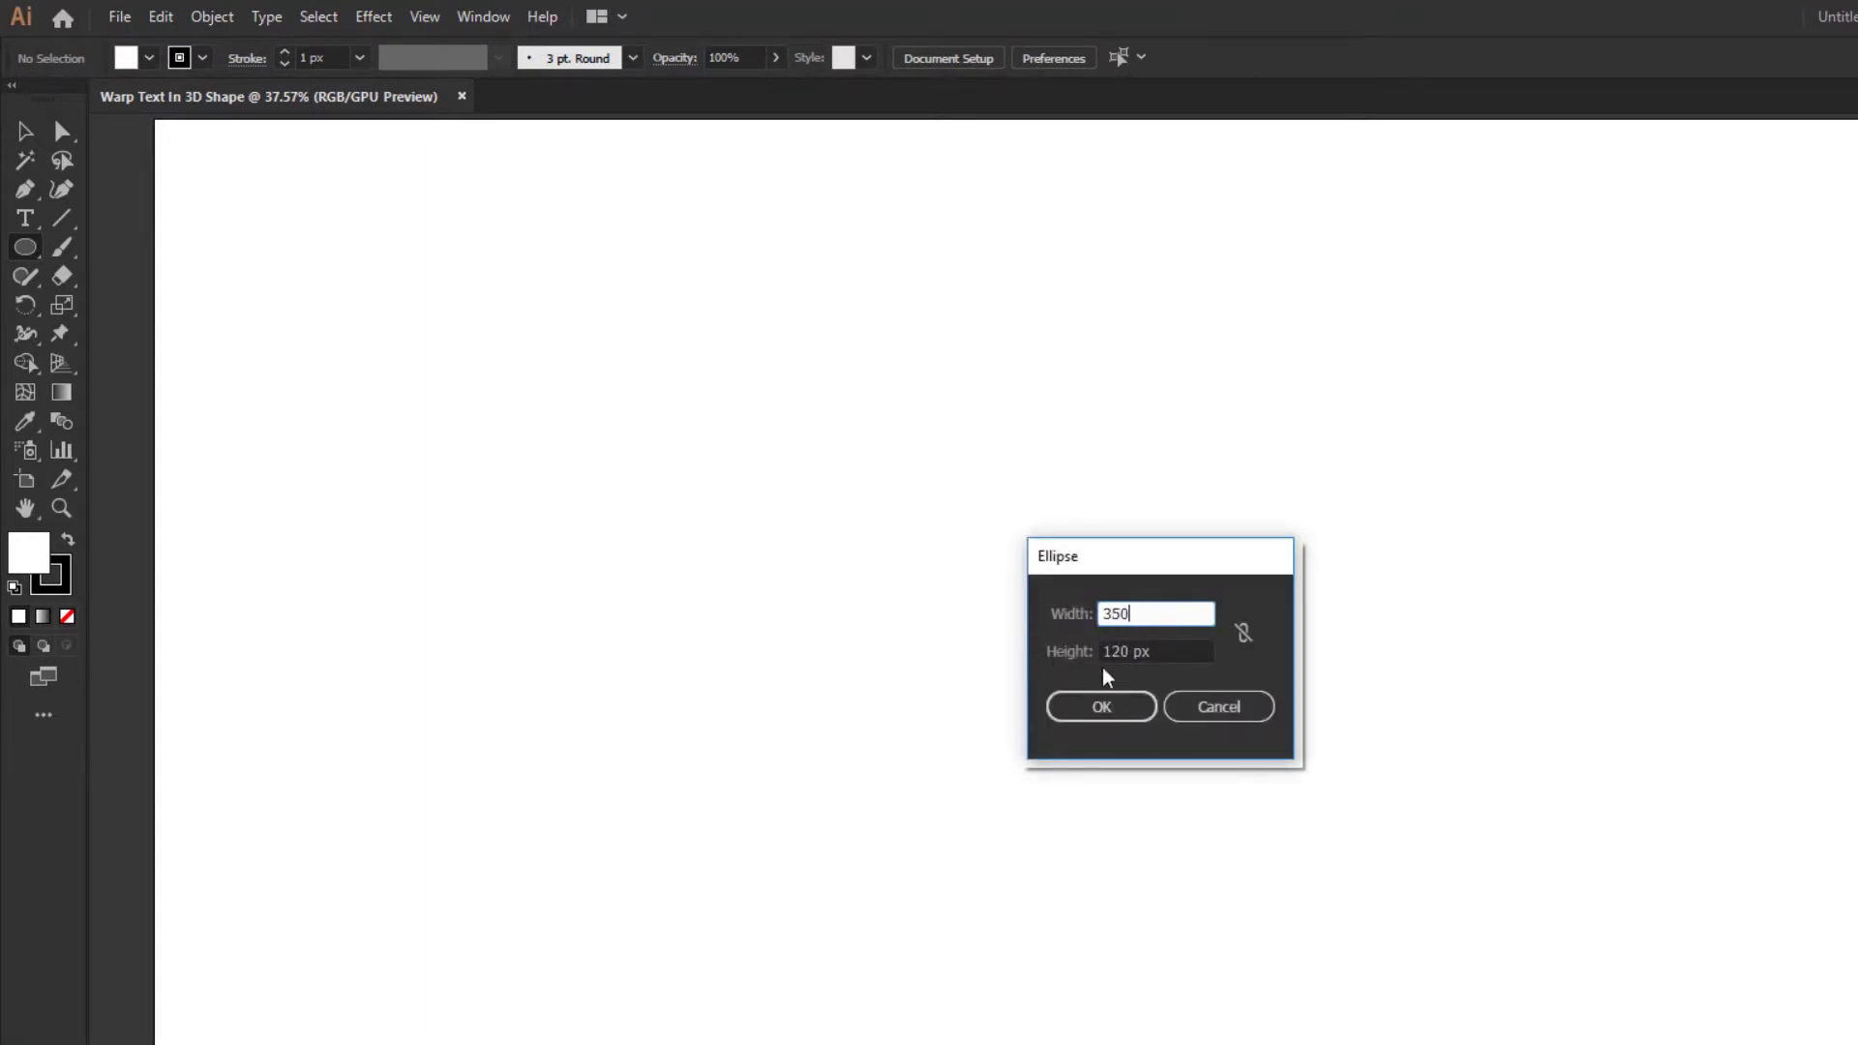
key("Tab")
type("3")
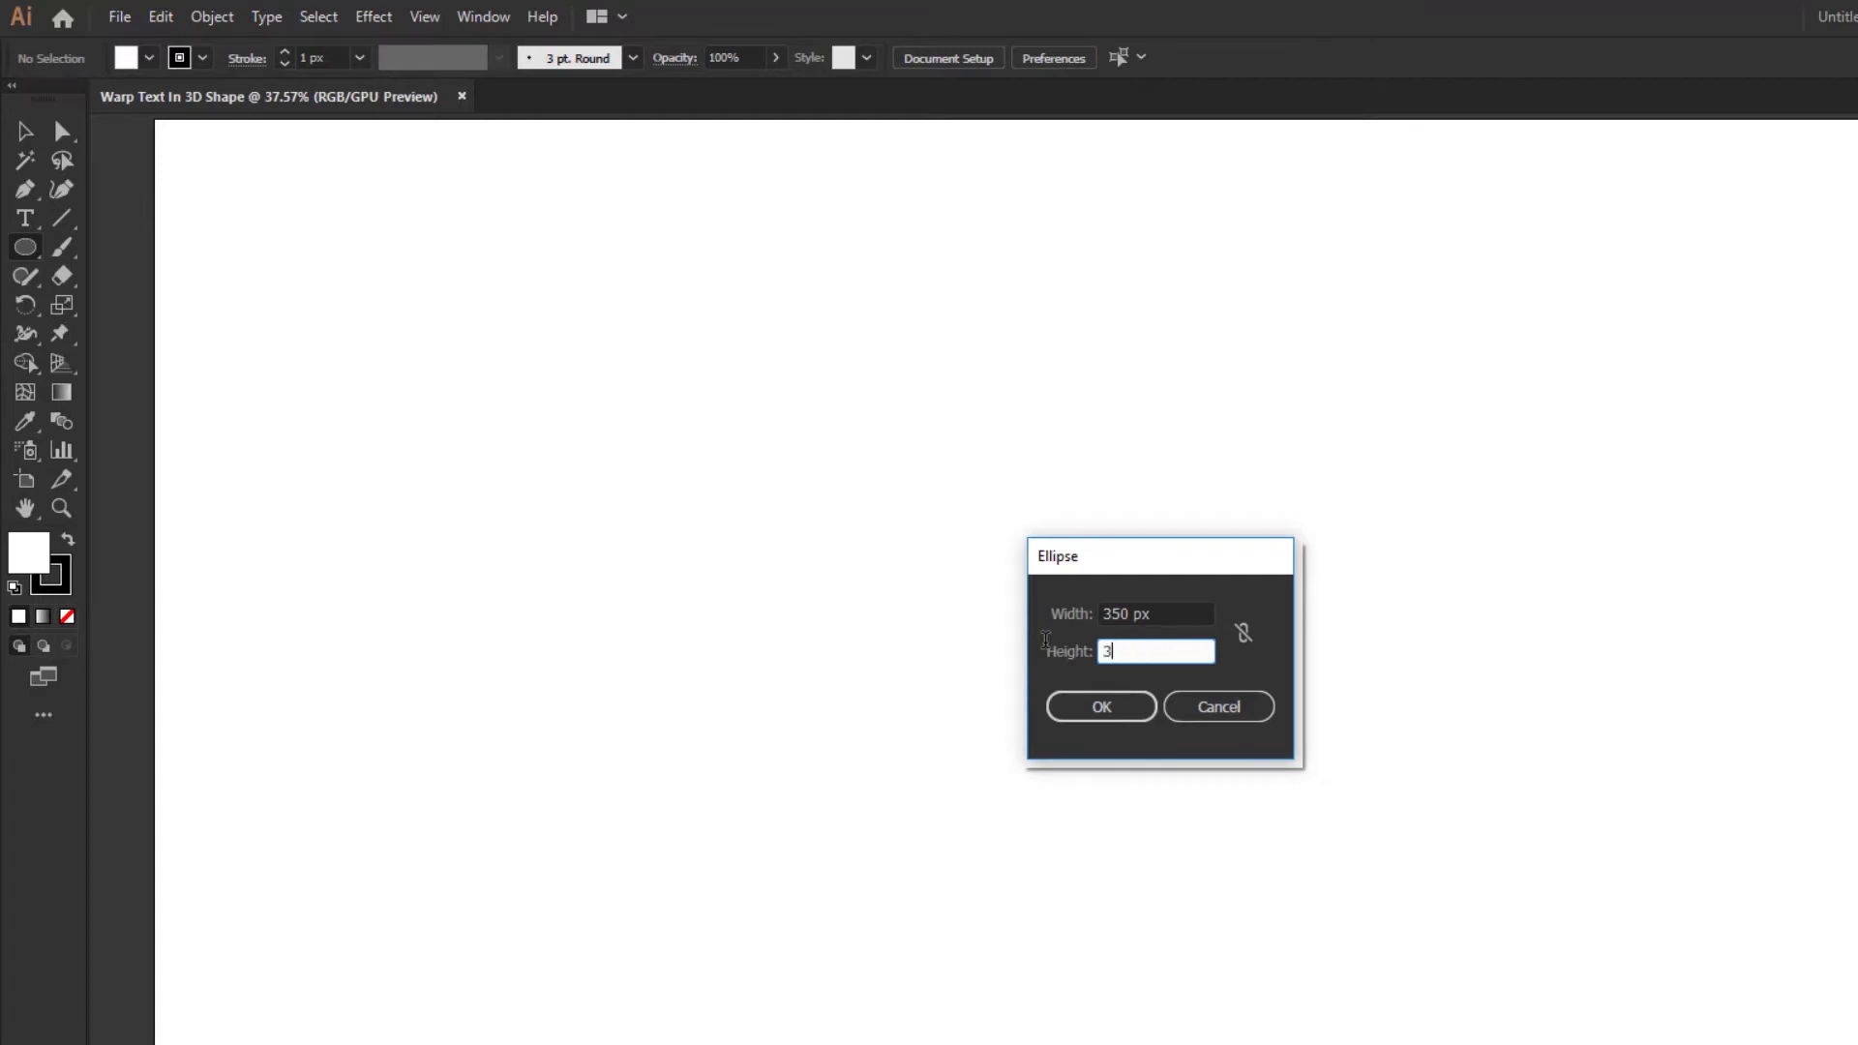
left_click(1077, 710)
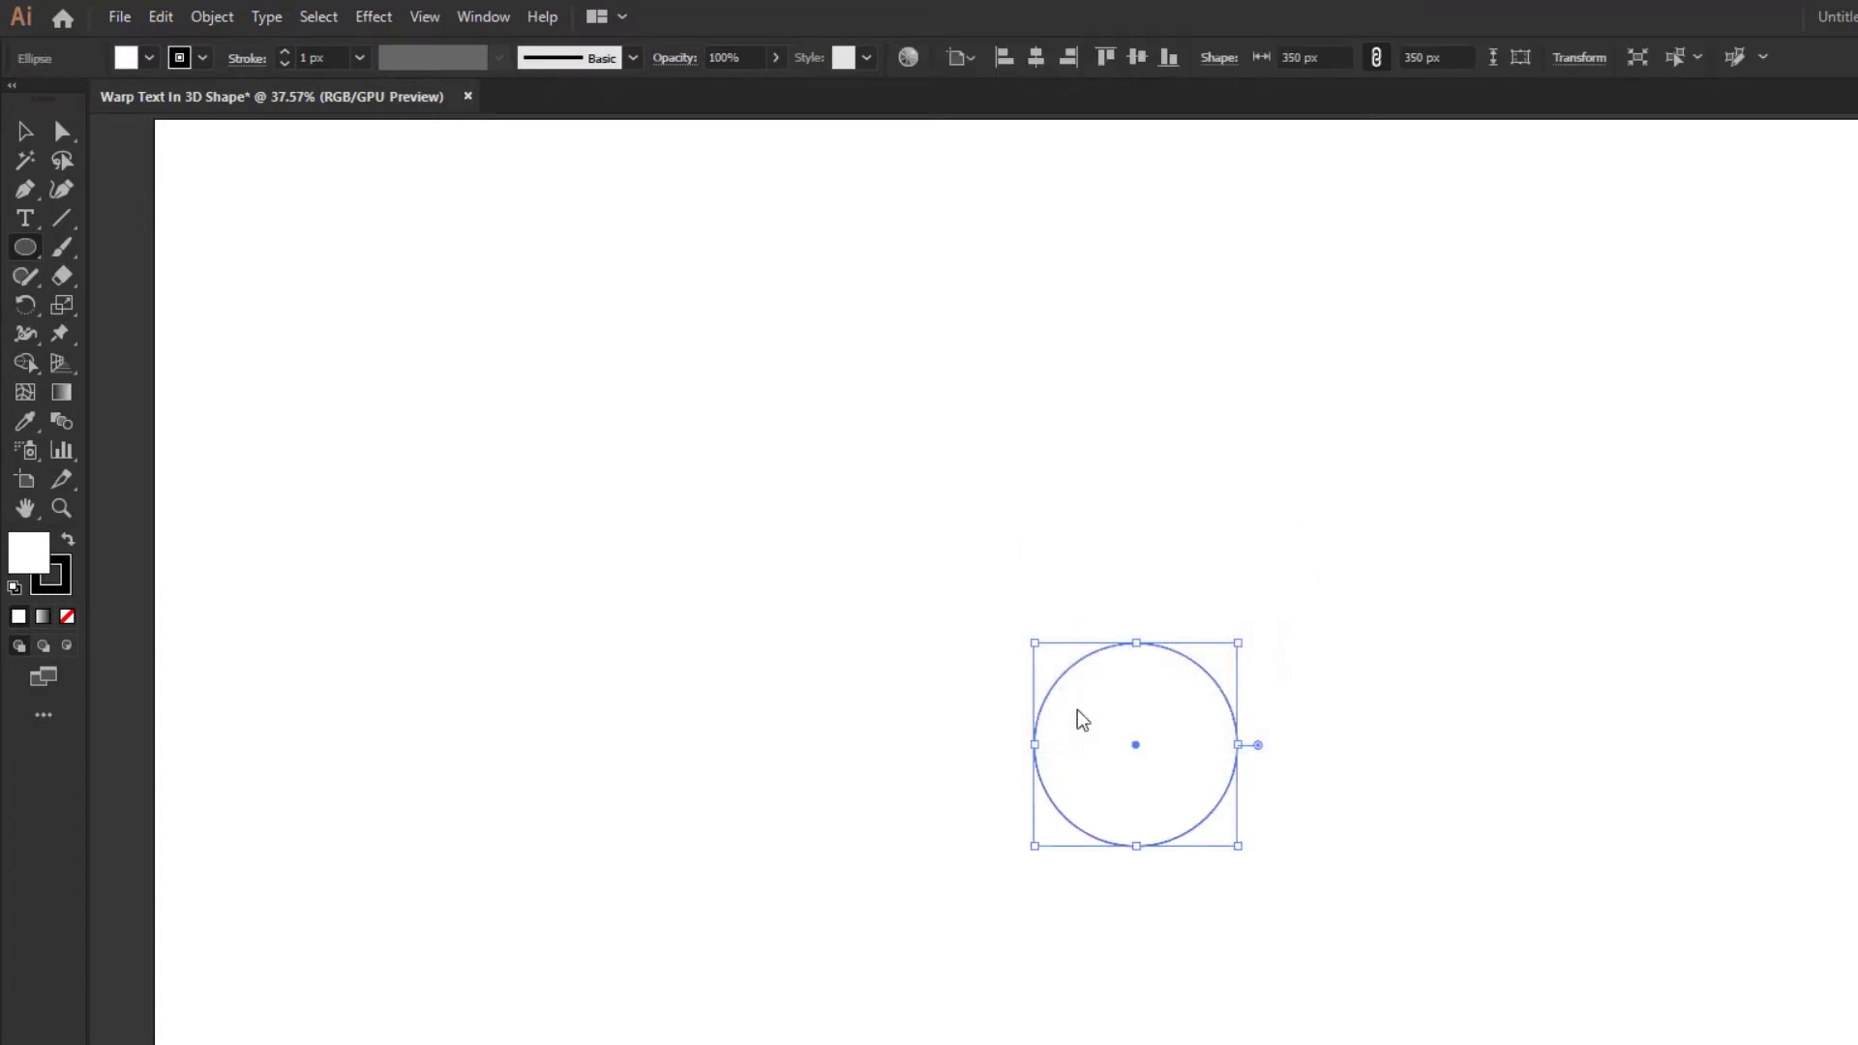
Align the circle to the artboard's horizontal and vertical centre.
left_click(948, 57)
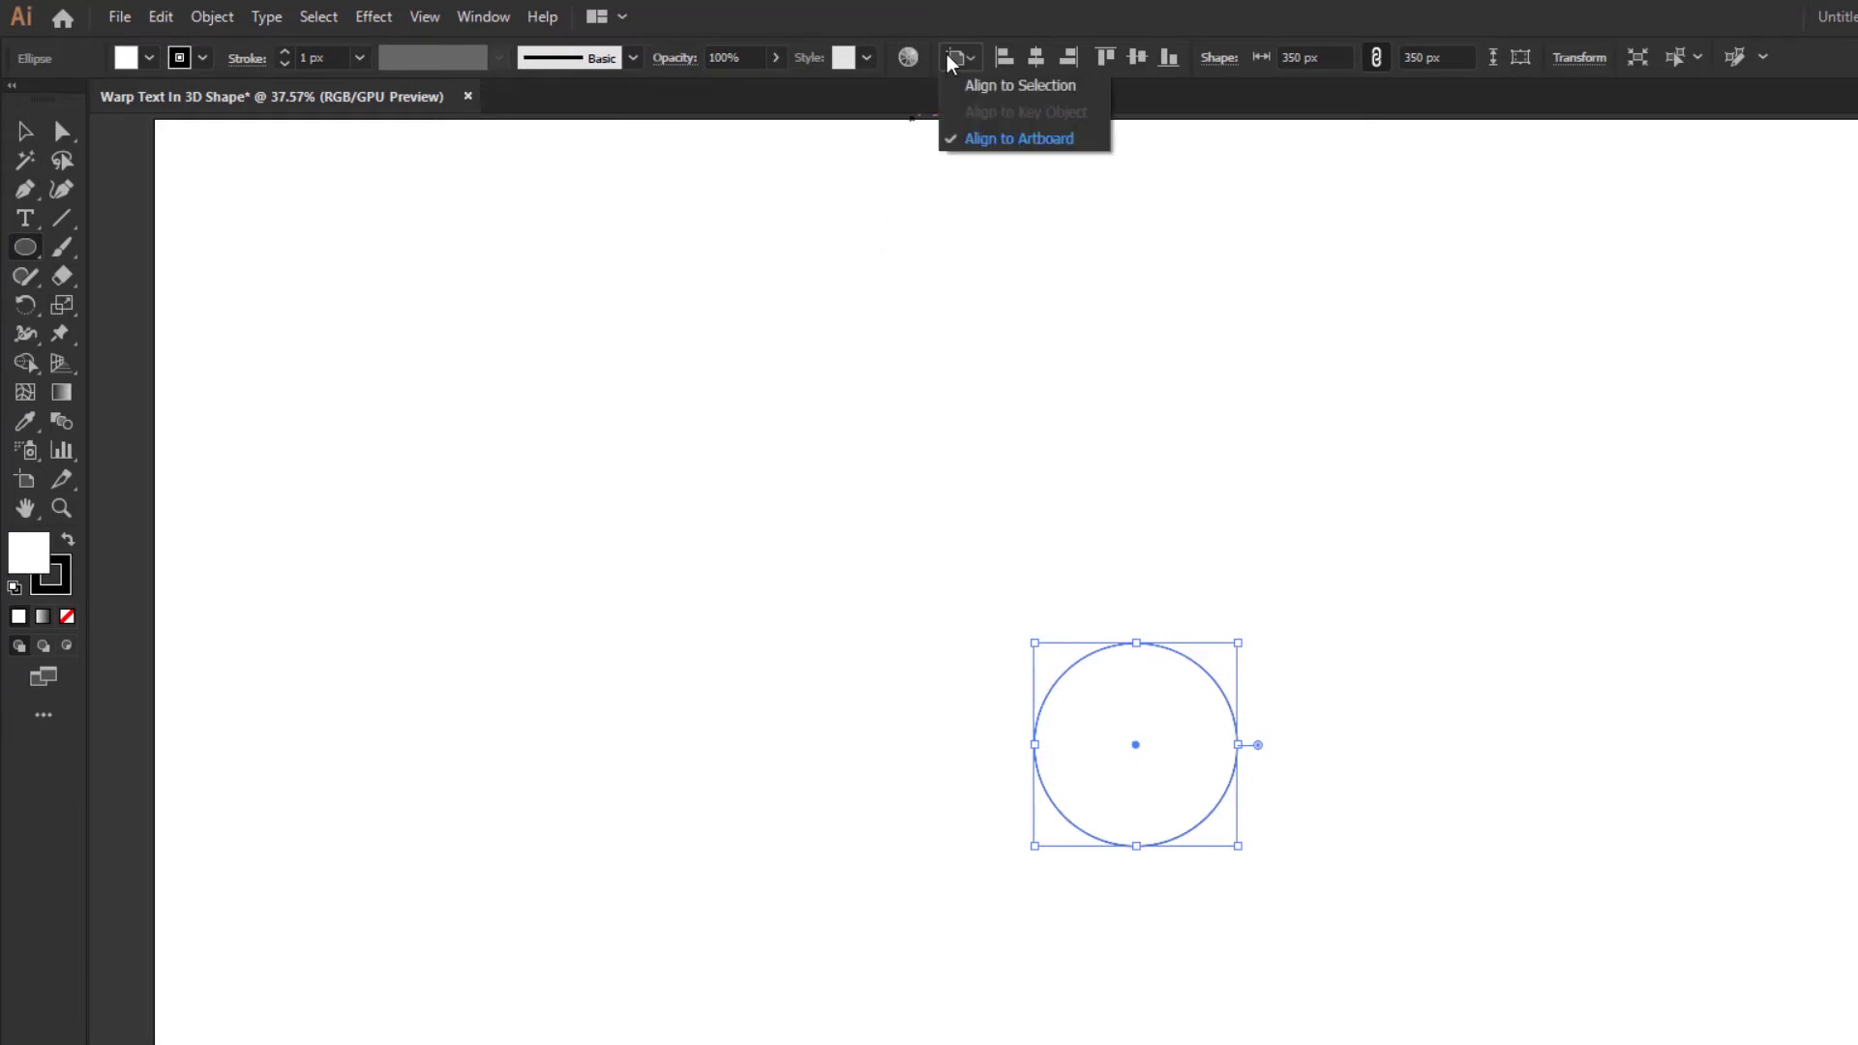
left_click(980, 140)
left_click(1050, 59)
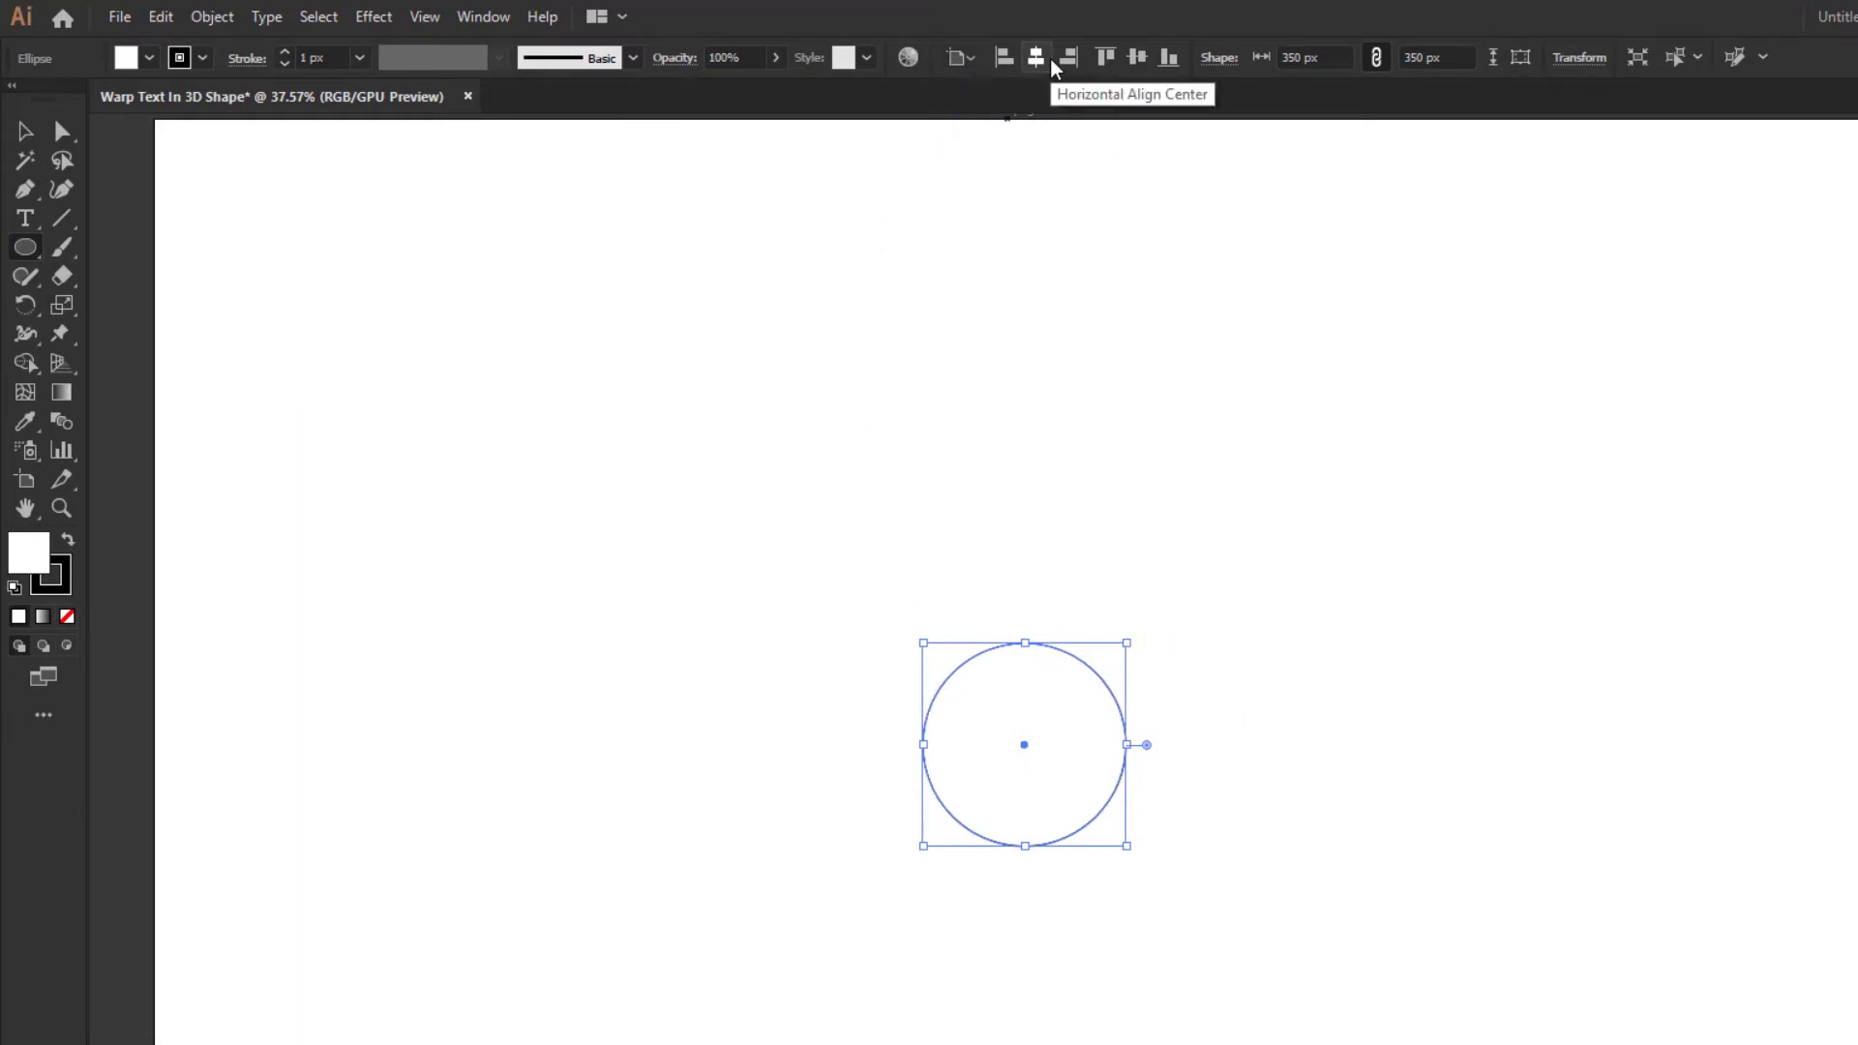
left_click(1146, 58)
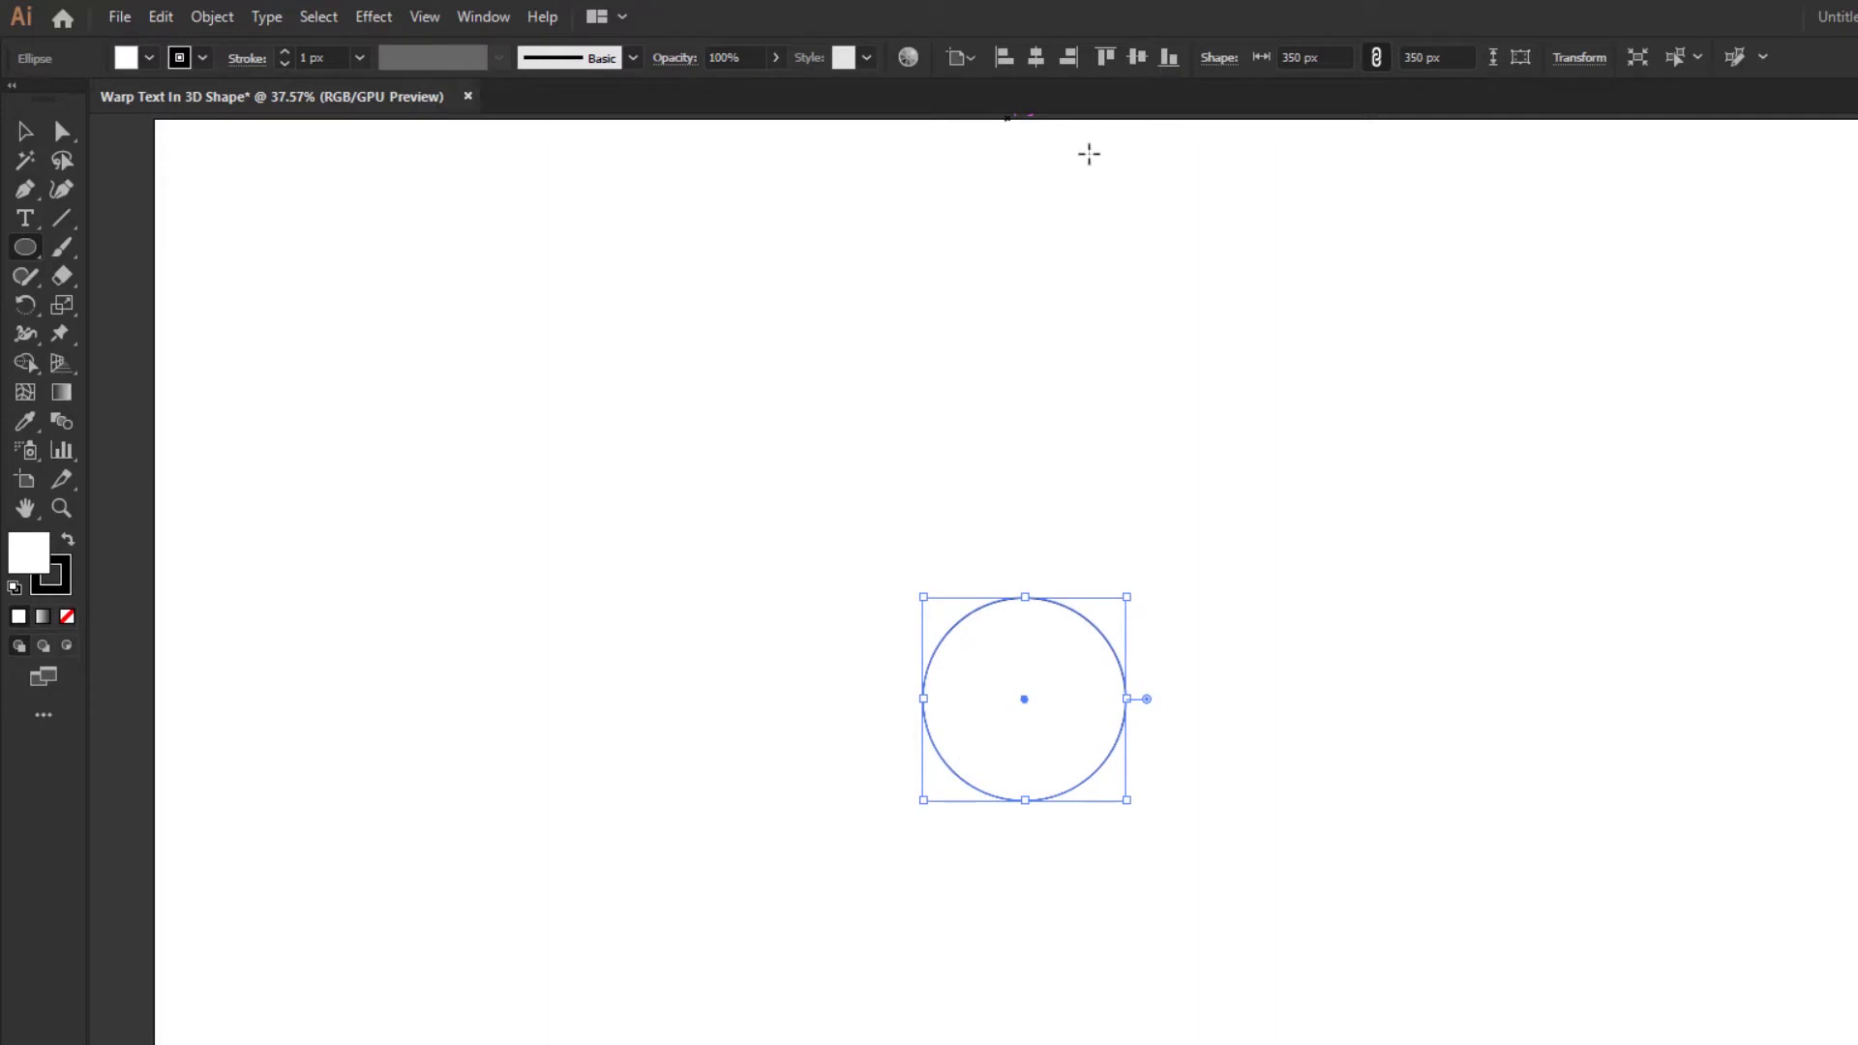
Set the circle's stroke to None and its fill to light blue with R 127, G 191.
left_click(66, 616)
double_click(26, 560)
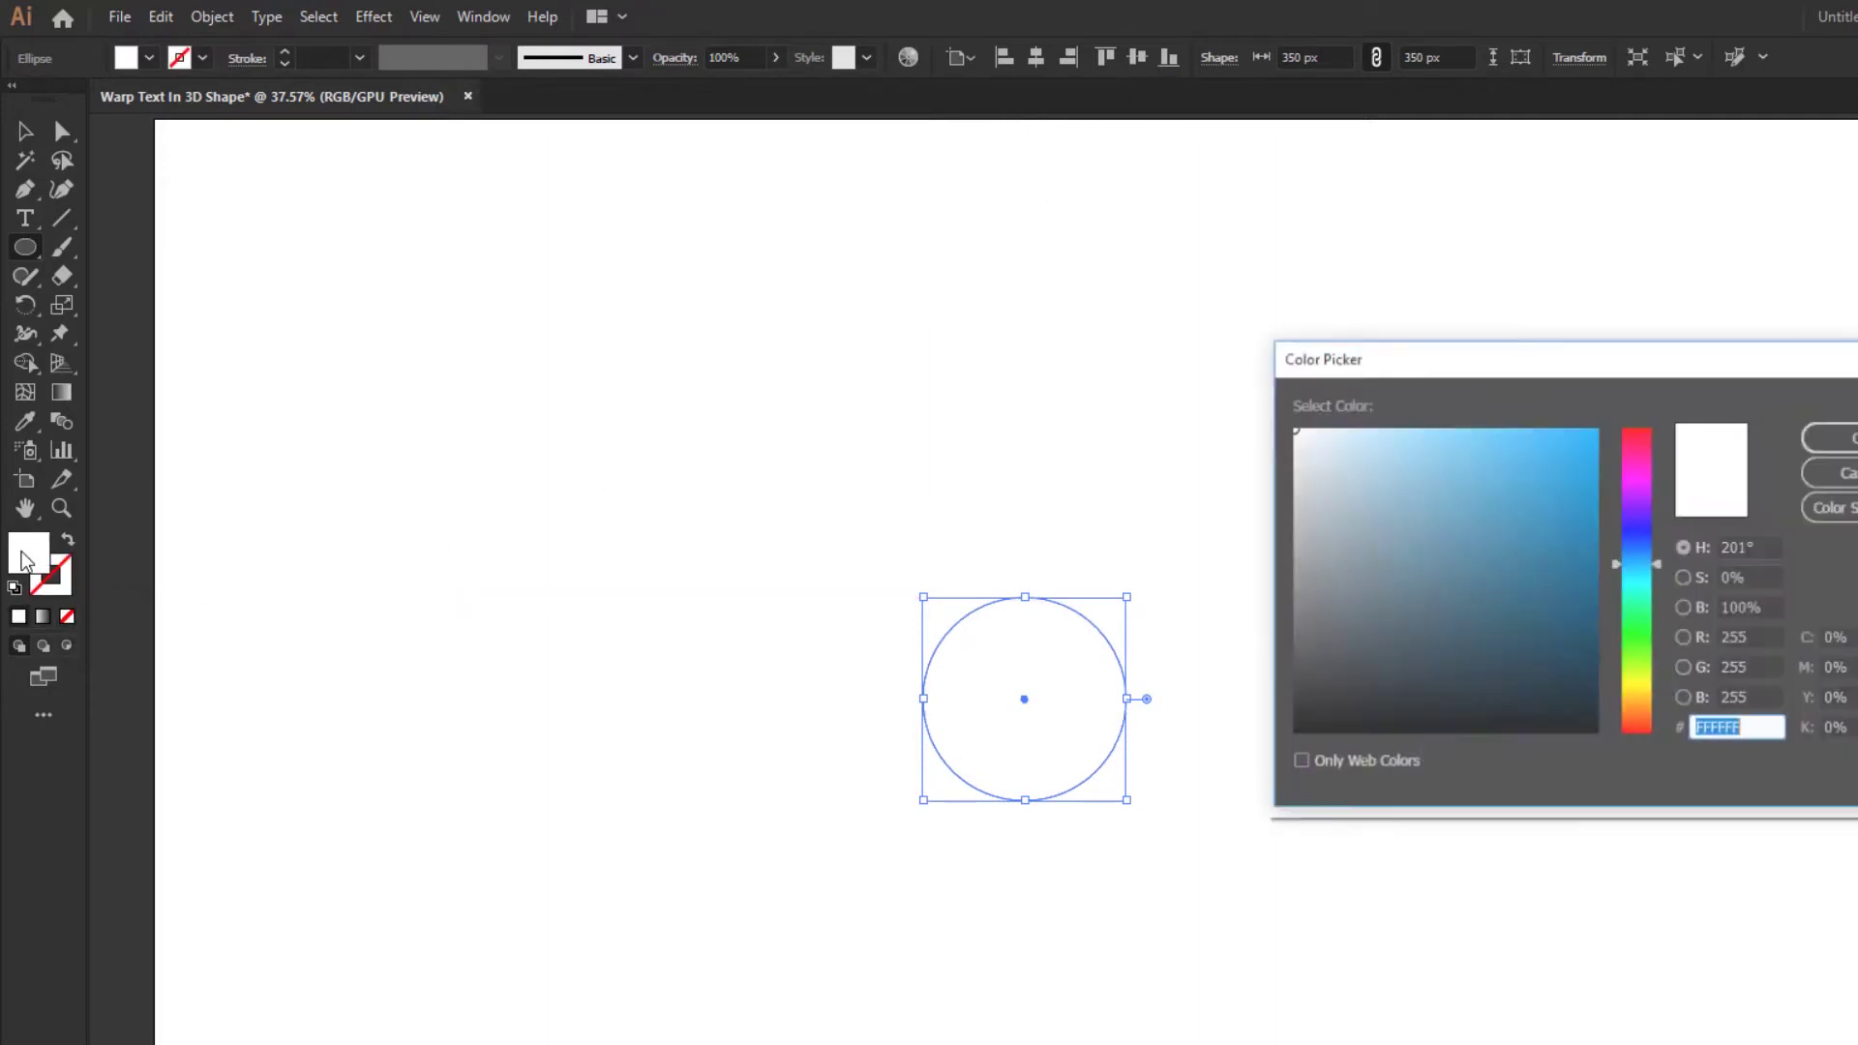
left_click_drag(1382, 364, 1339, 395)
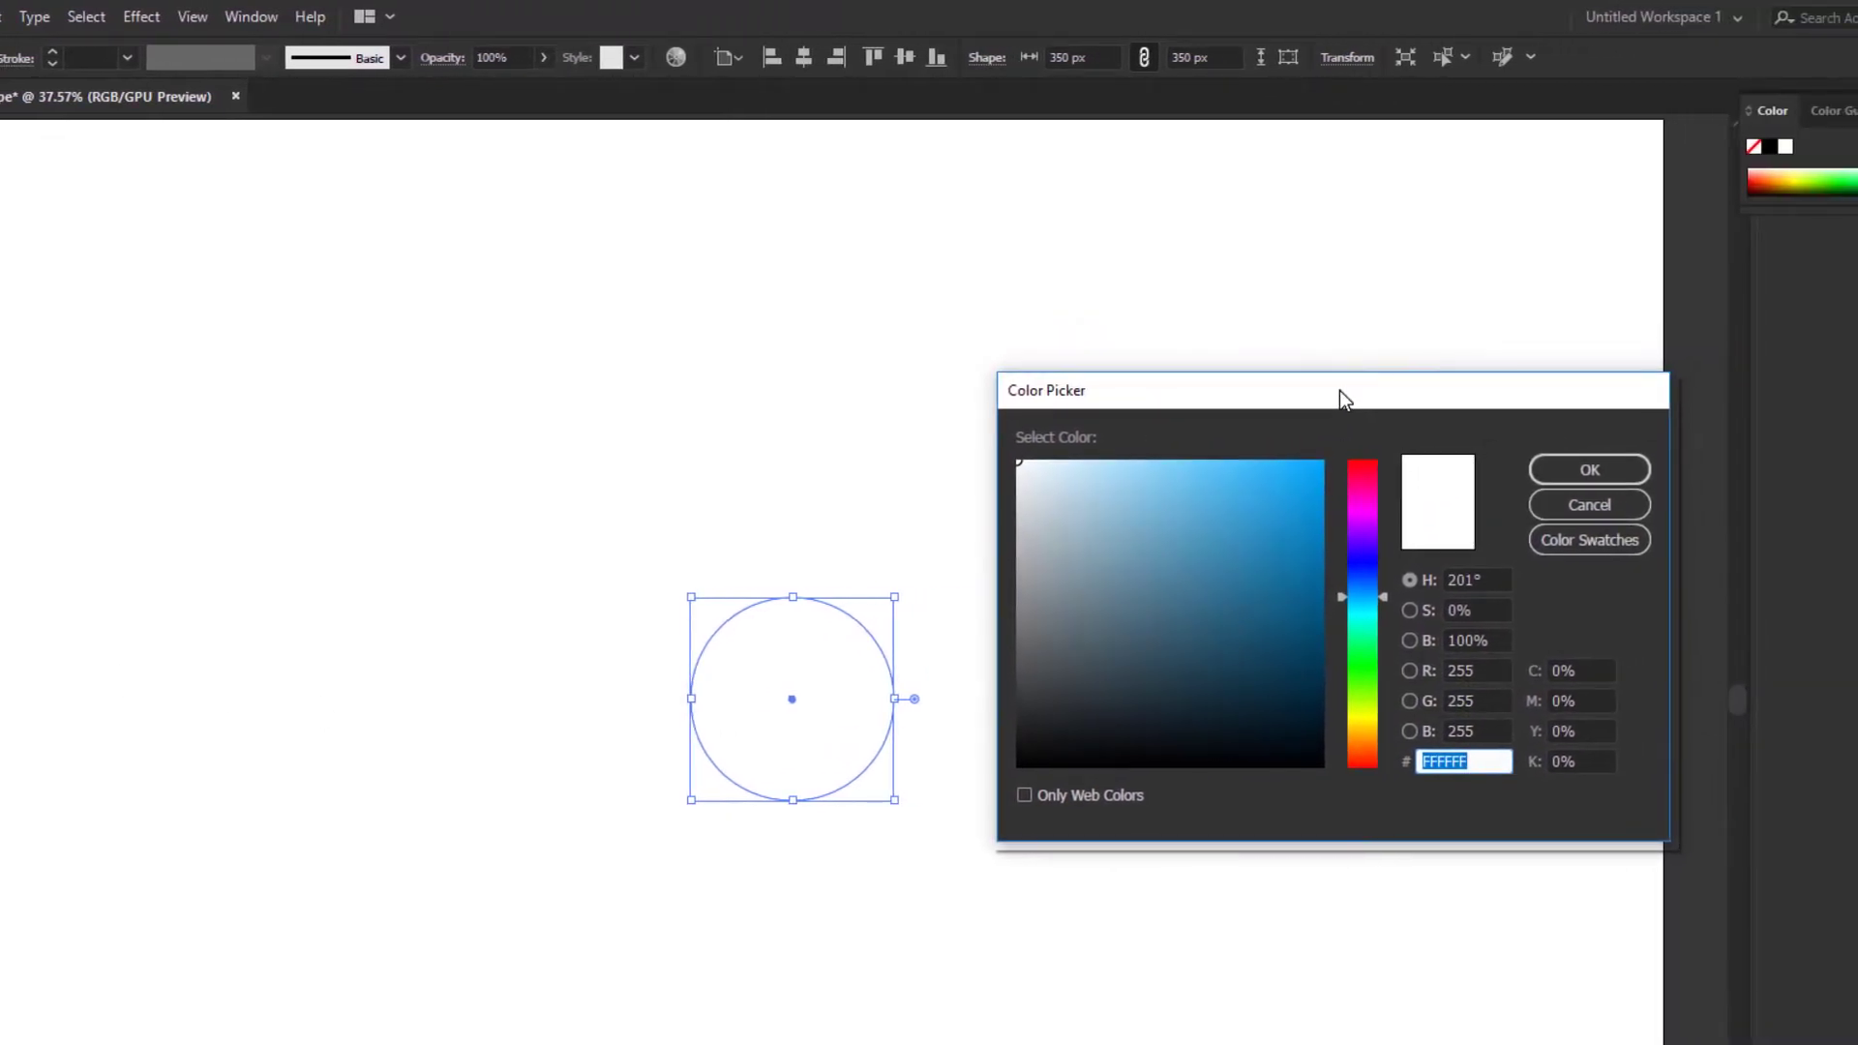
left_click(1478, 668)
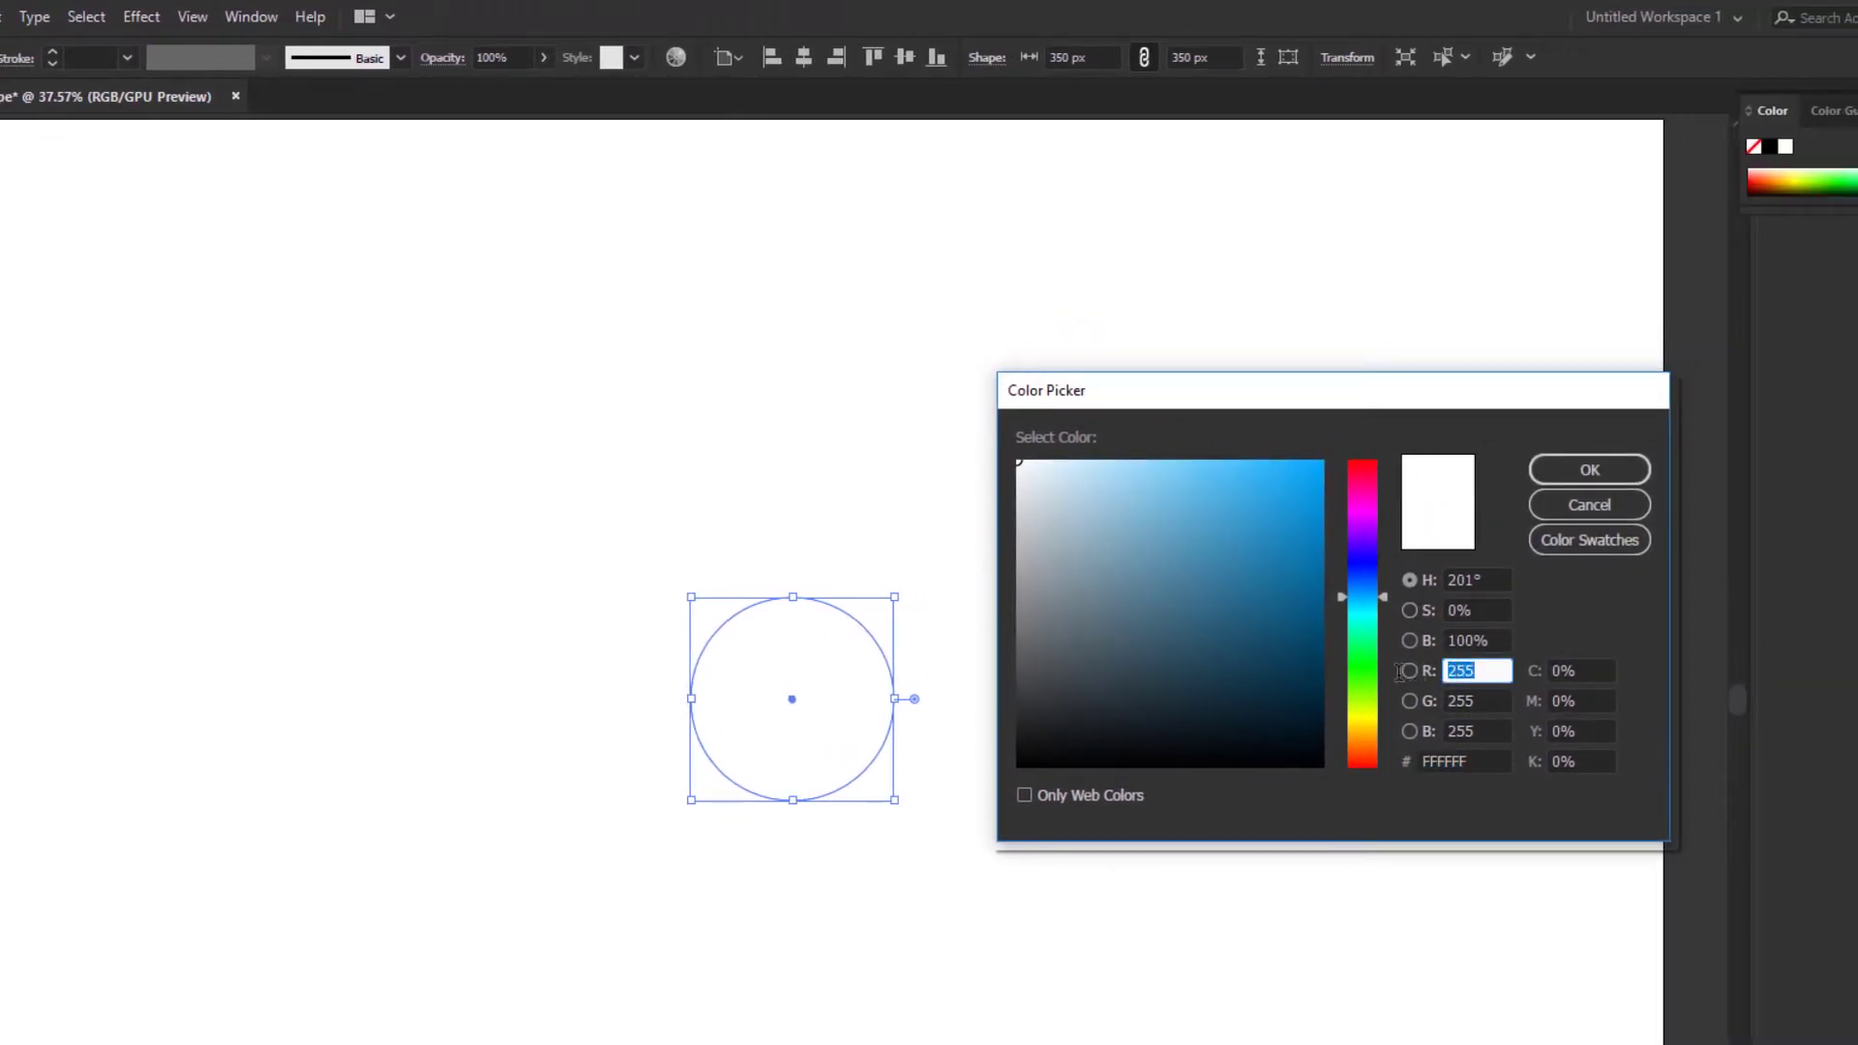
type("127")
key("Tab")
type("191")
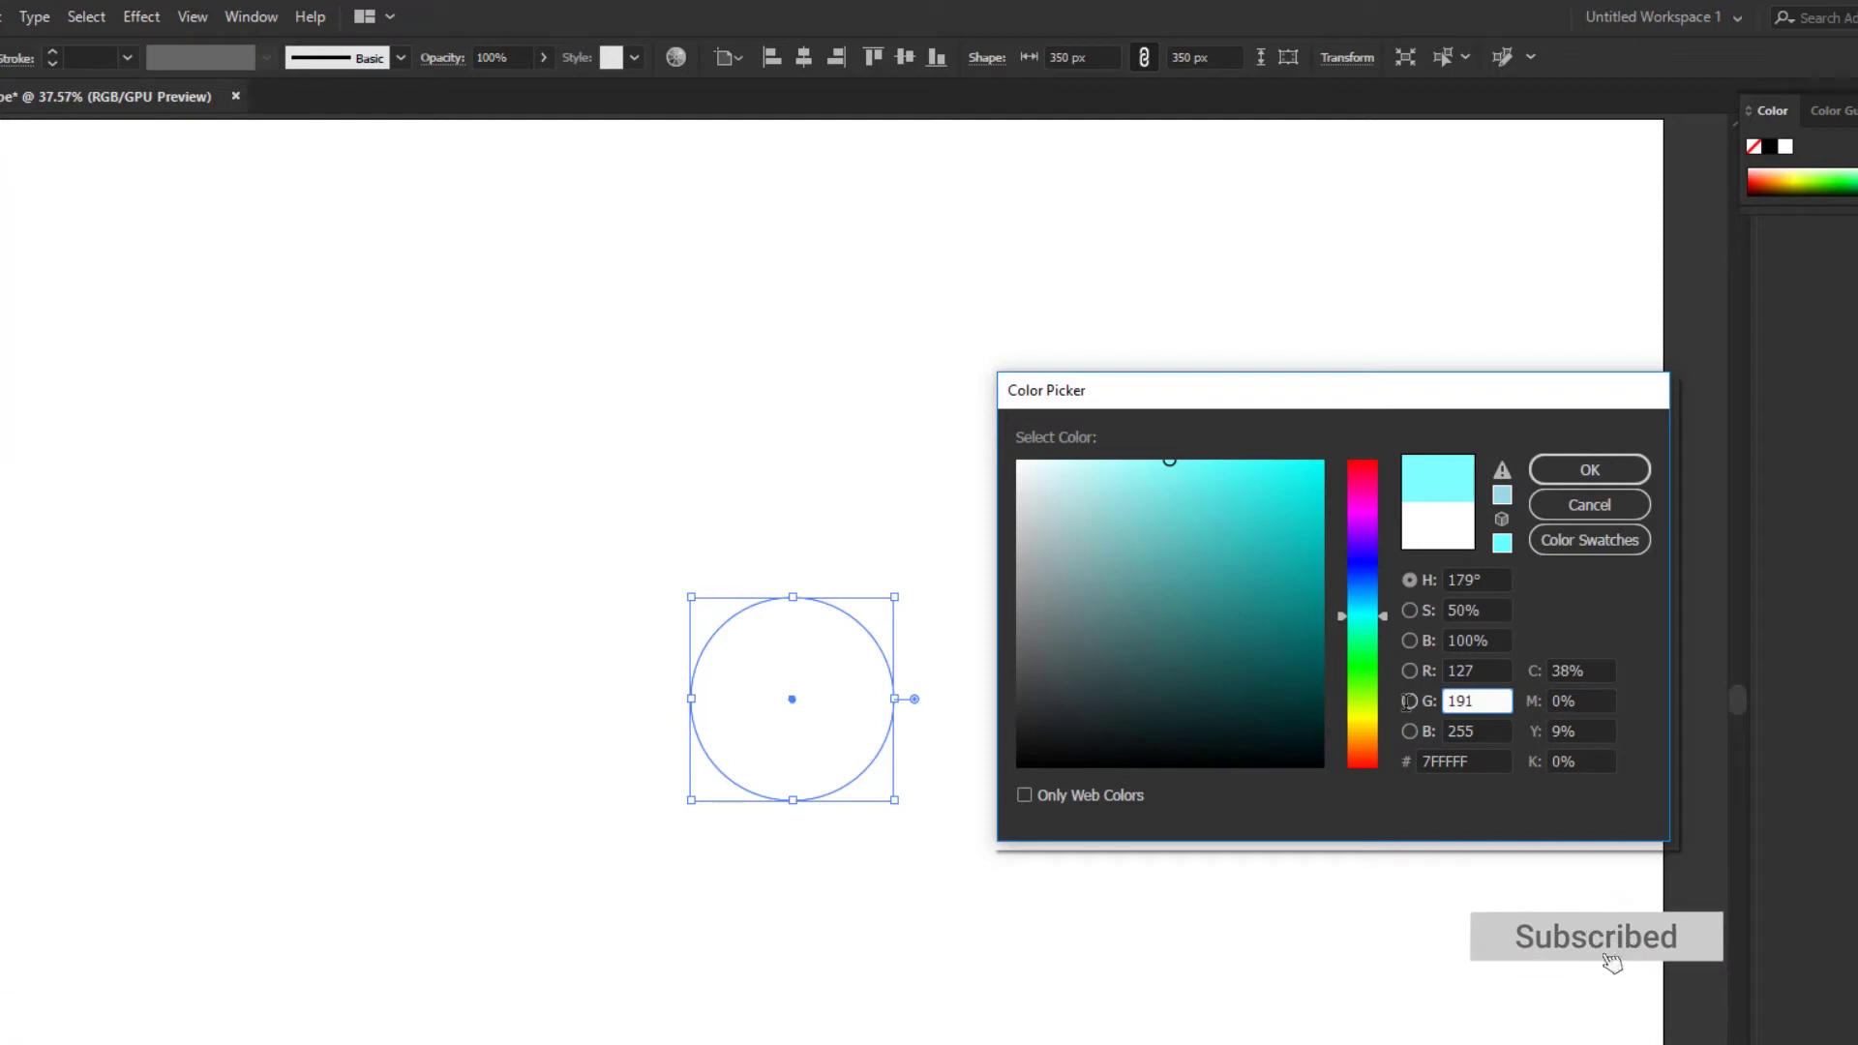
key("Tab")
type("23")
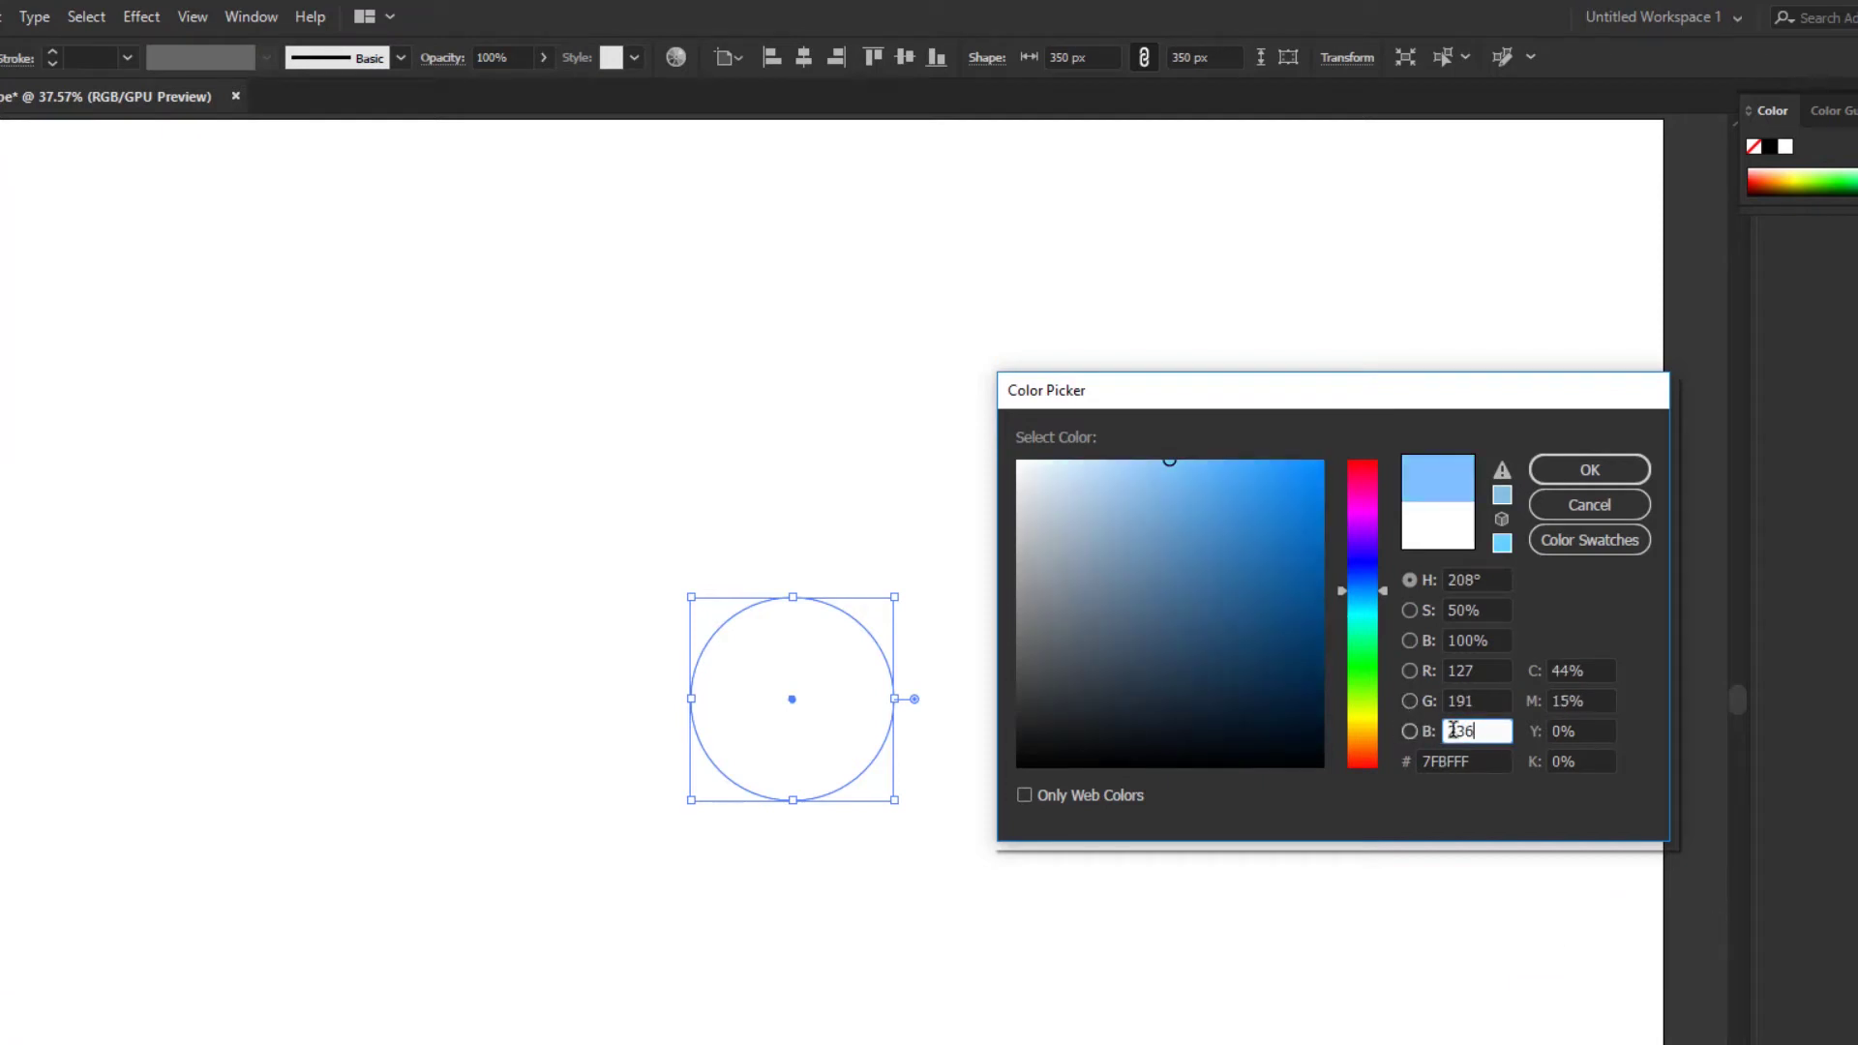
left_click(1637, 471)
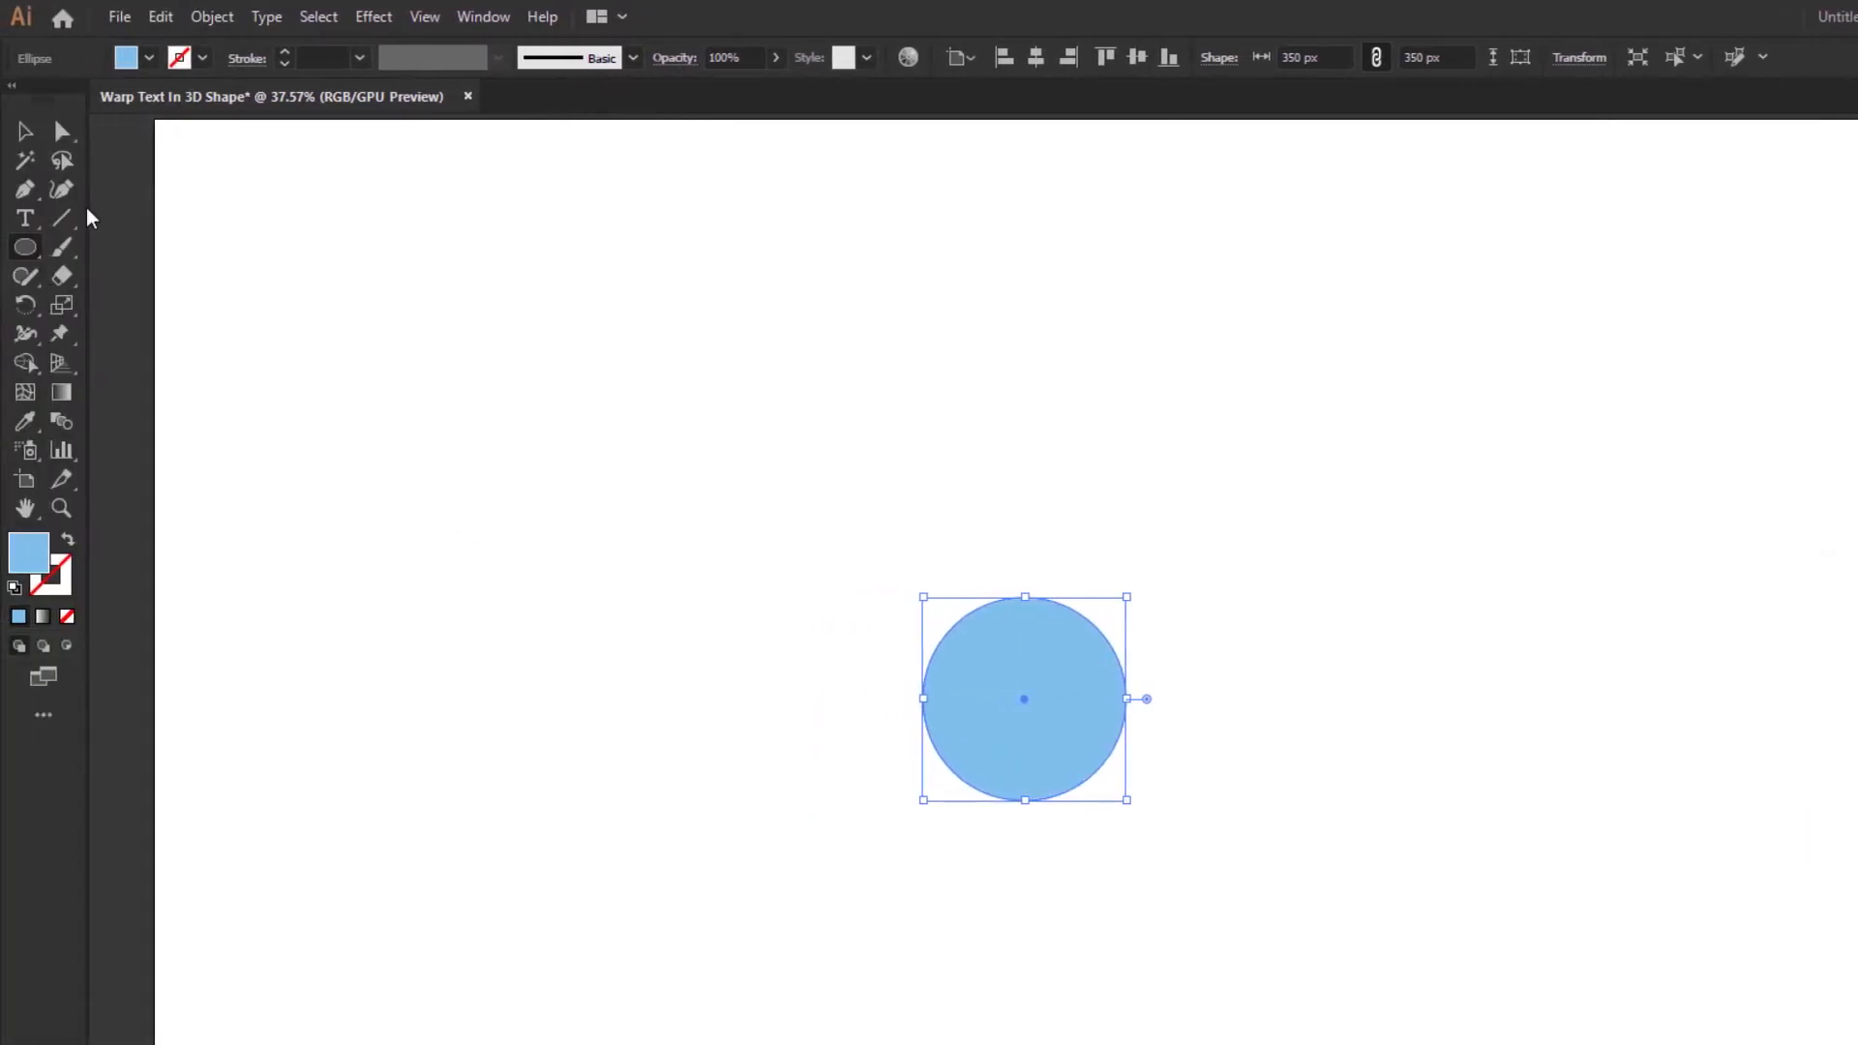
Apply a 3D Revolve effect to the circle with preview on and a 380 pt offset.
left_click(27, 134)
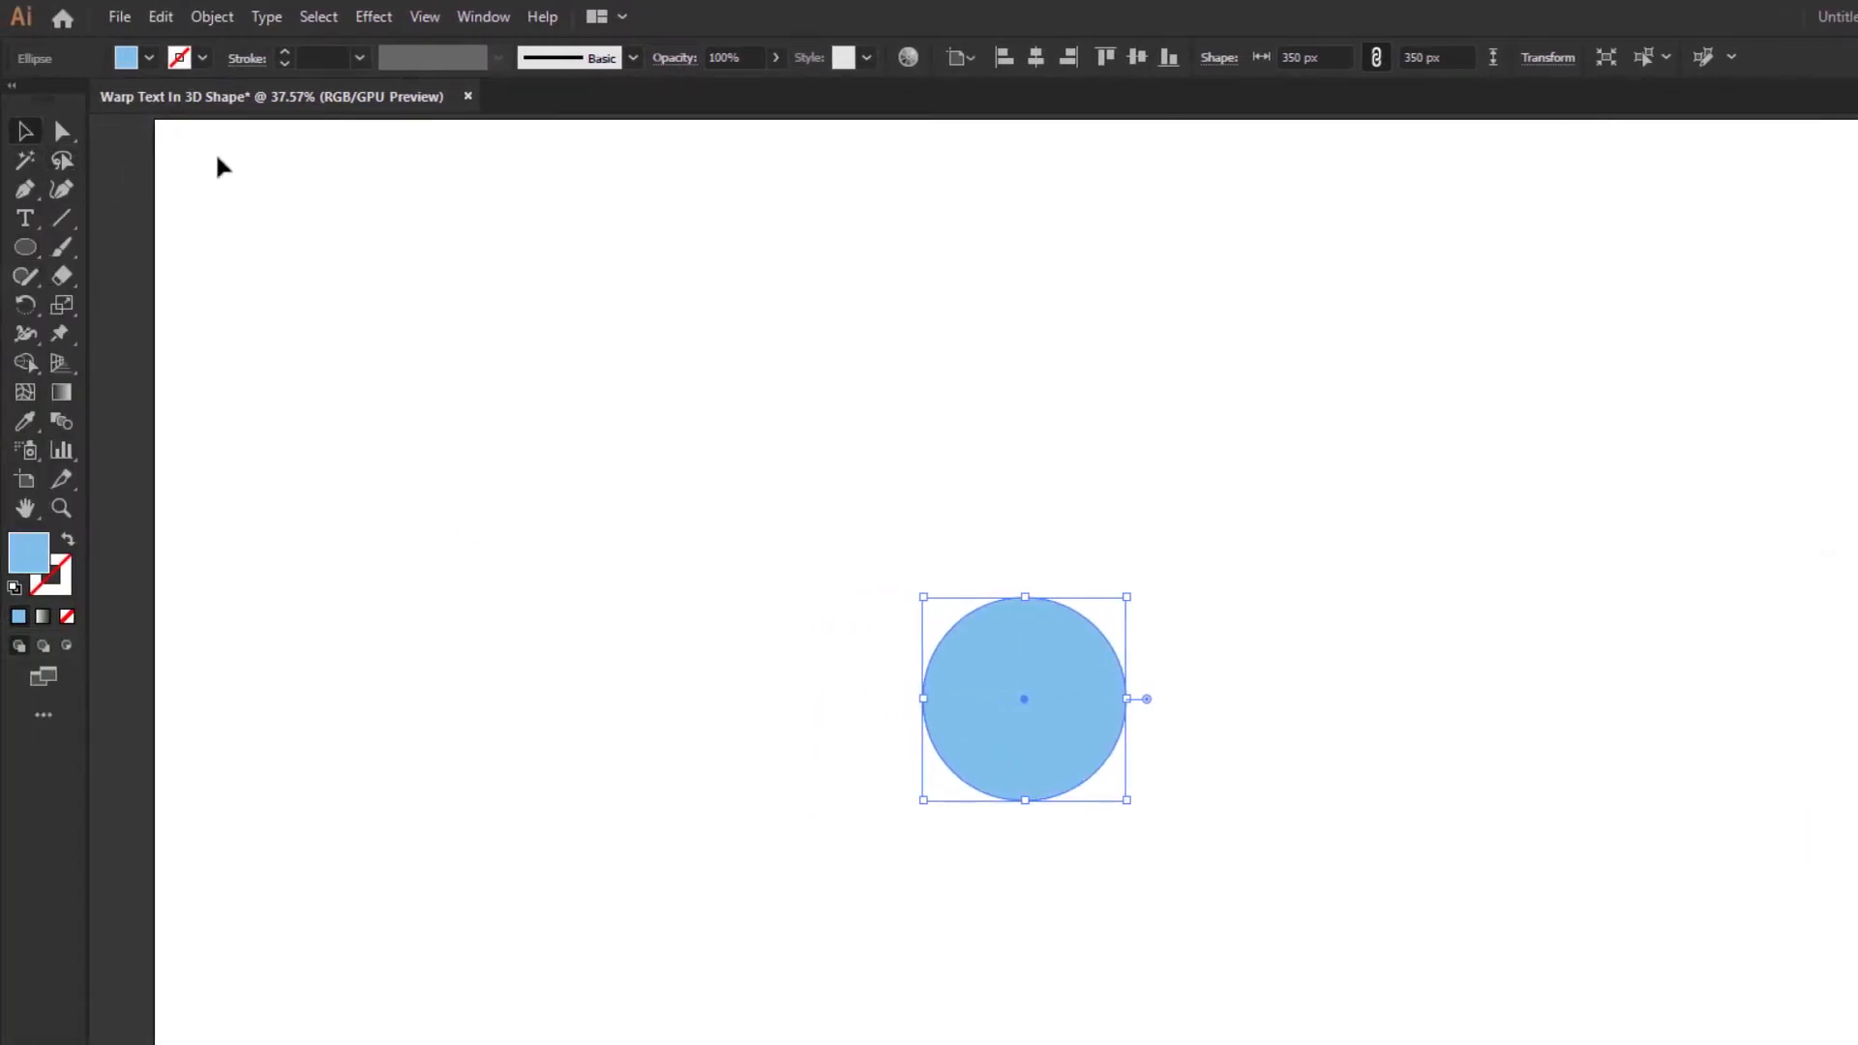
left_click(380, 18)
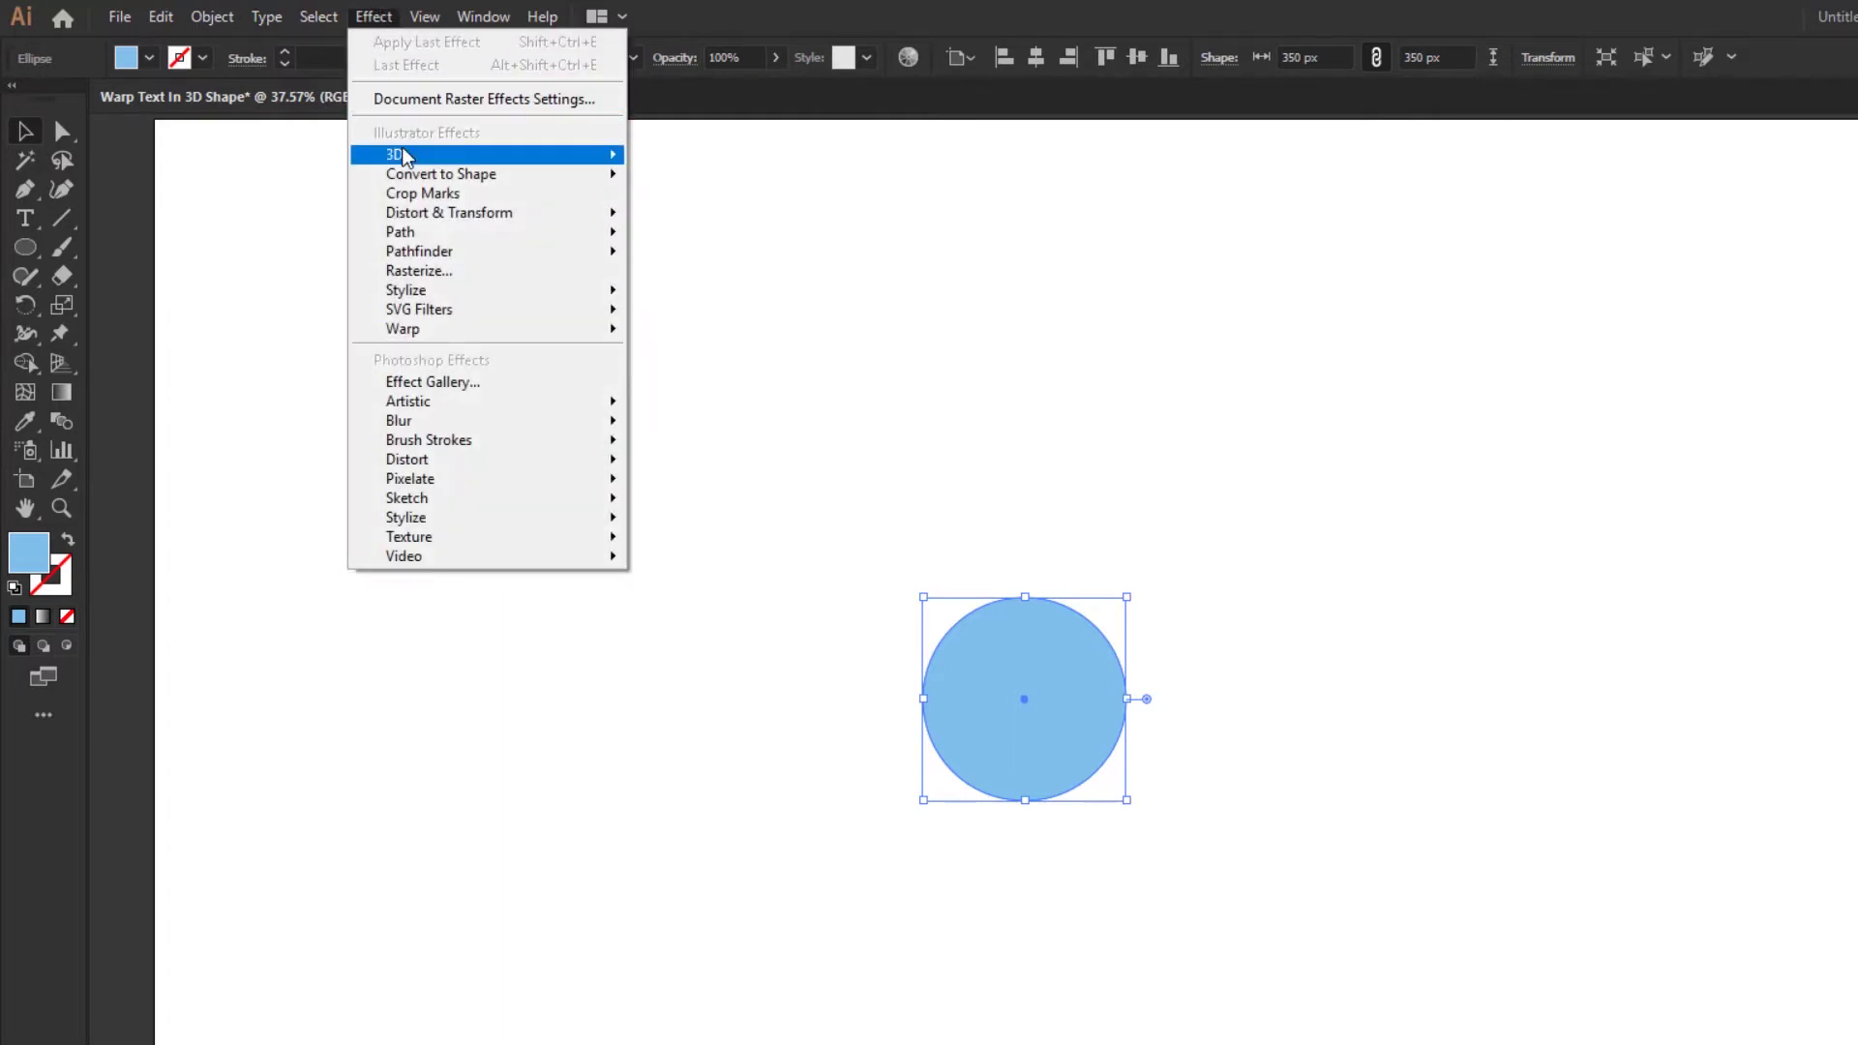
mouse_move(404, 157)
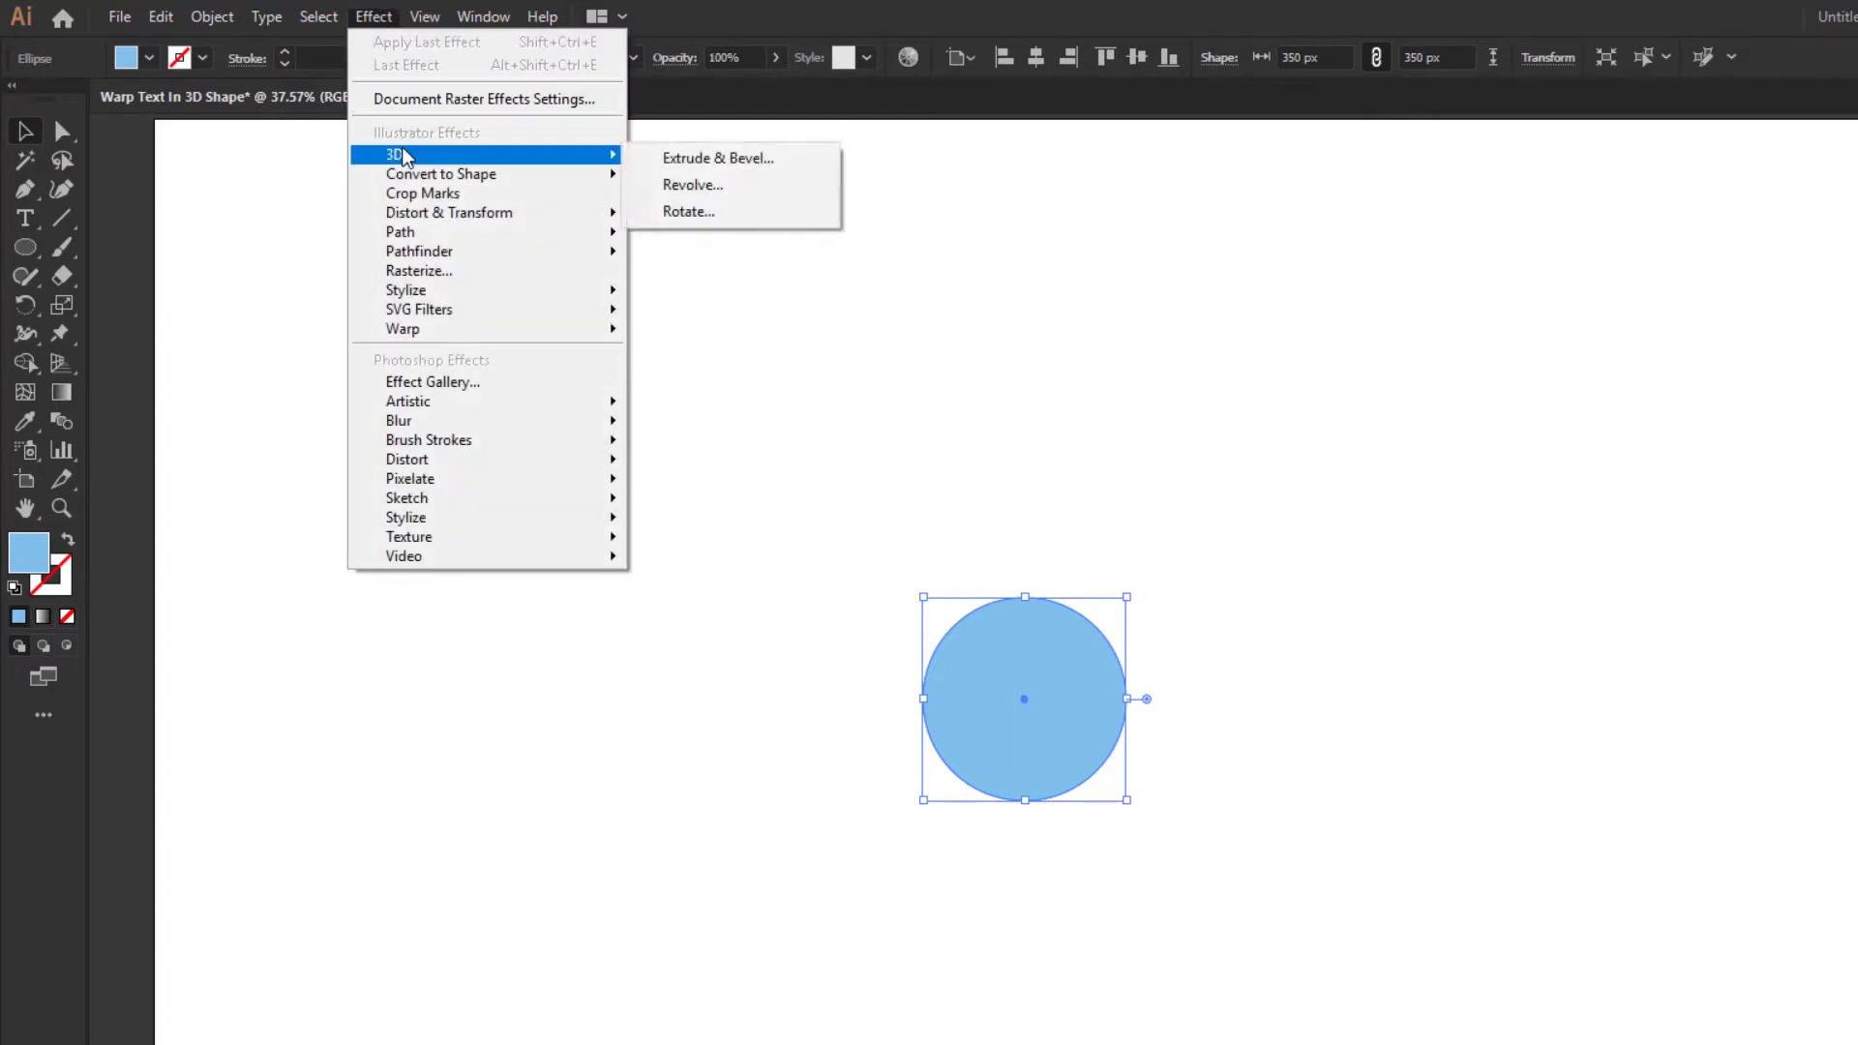
left_click(704, 186)
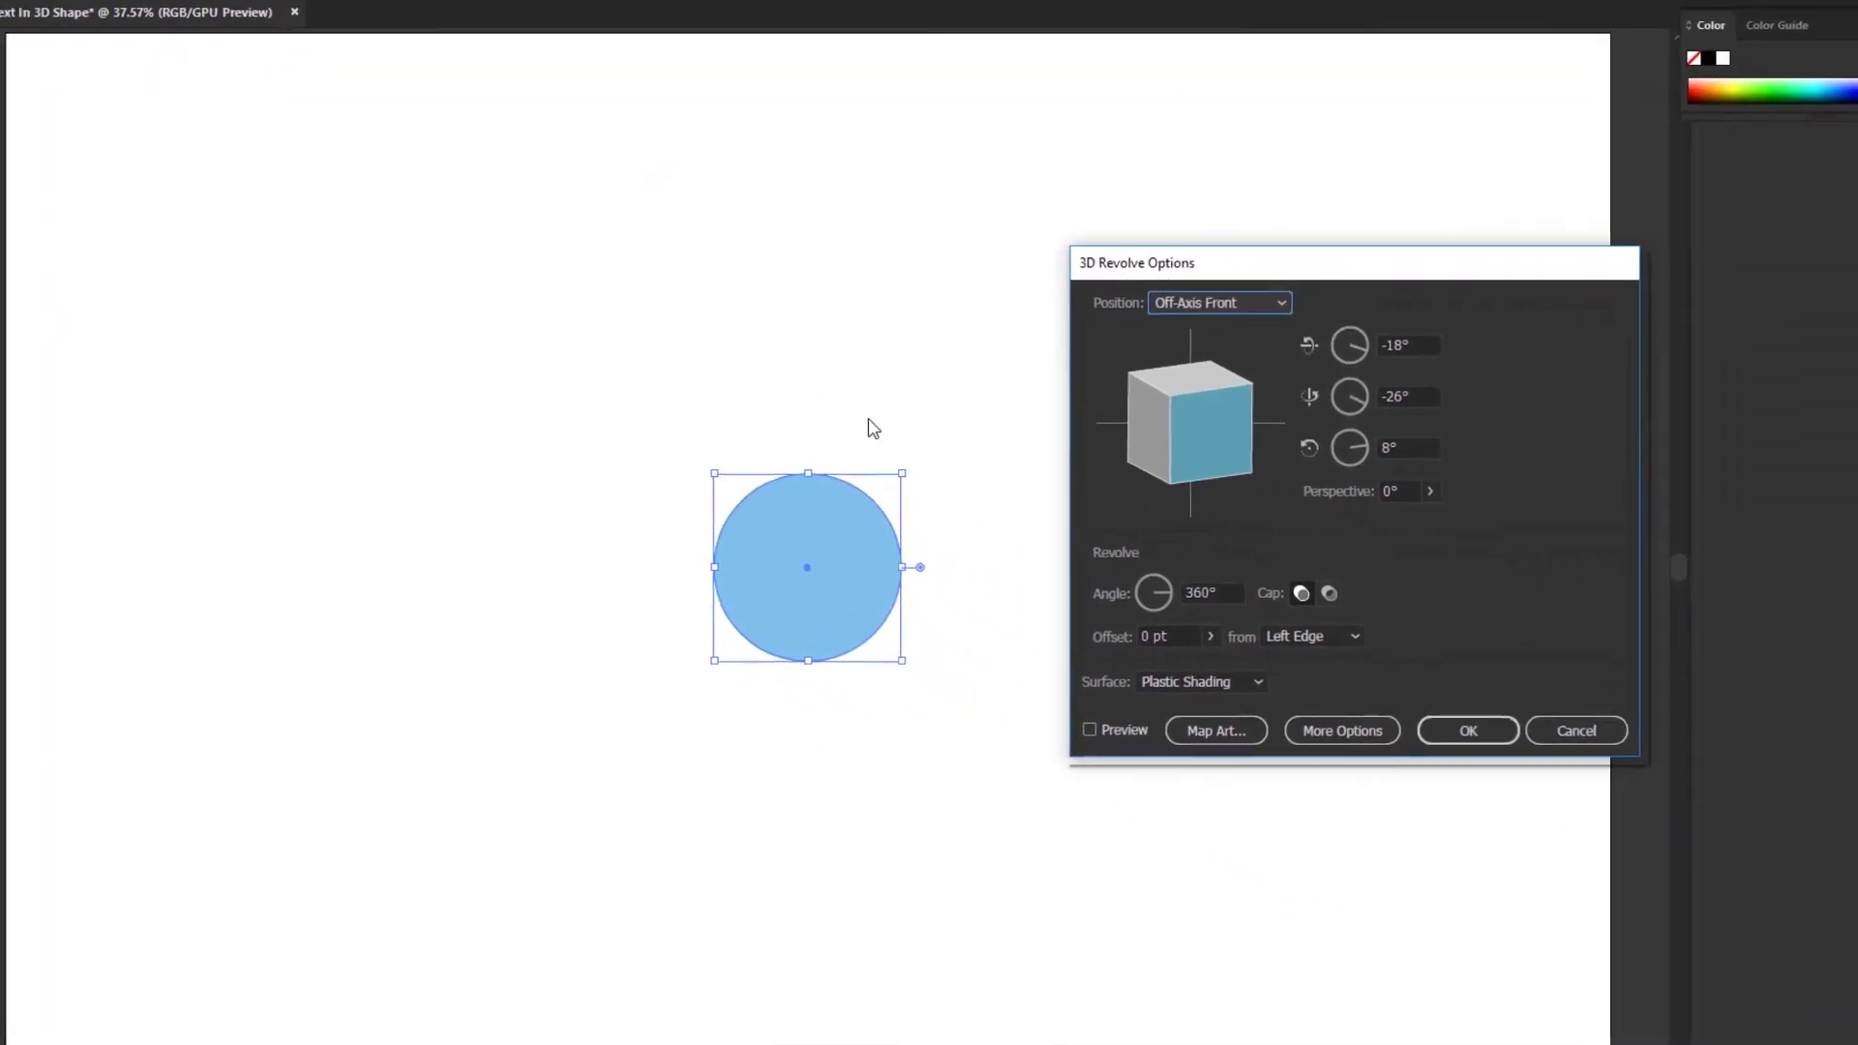
left_click(1123, 728)
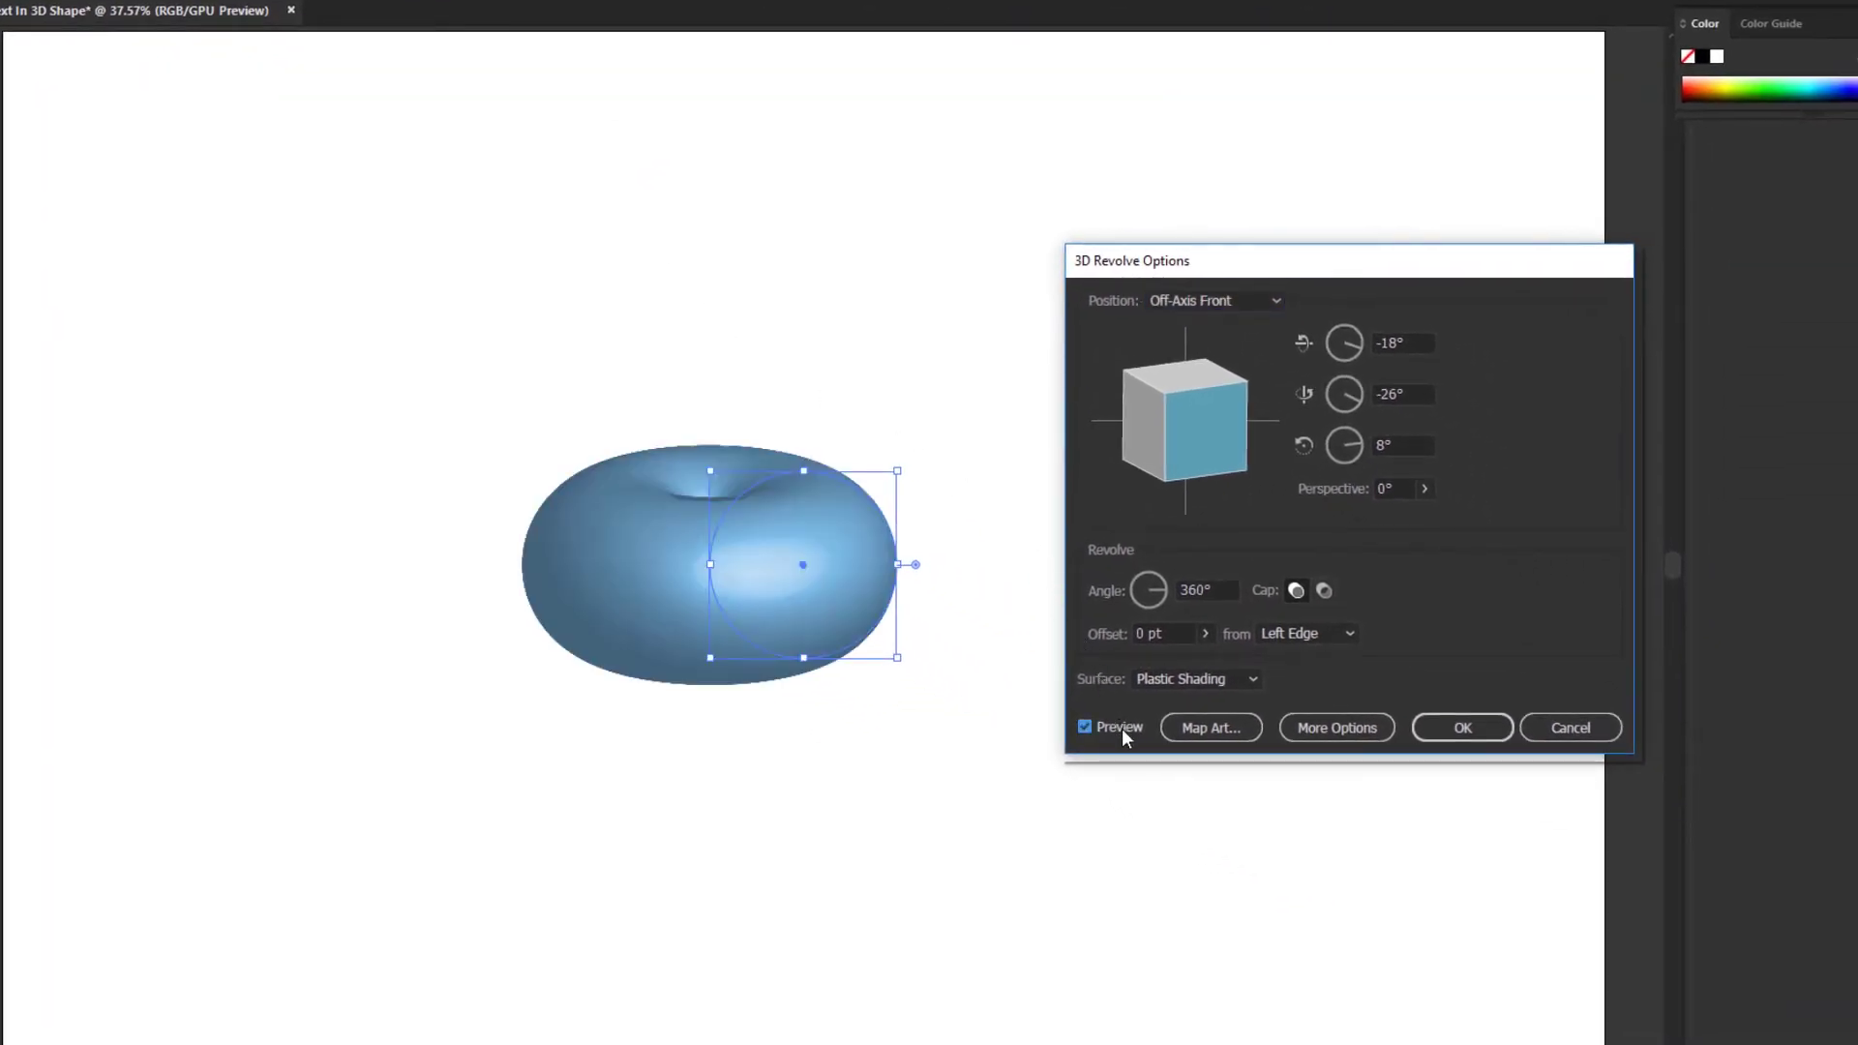
left_click(1178, 631)
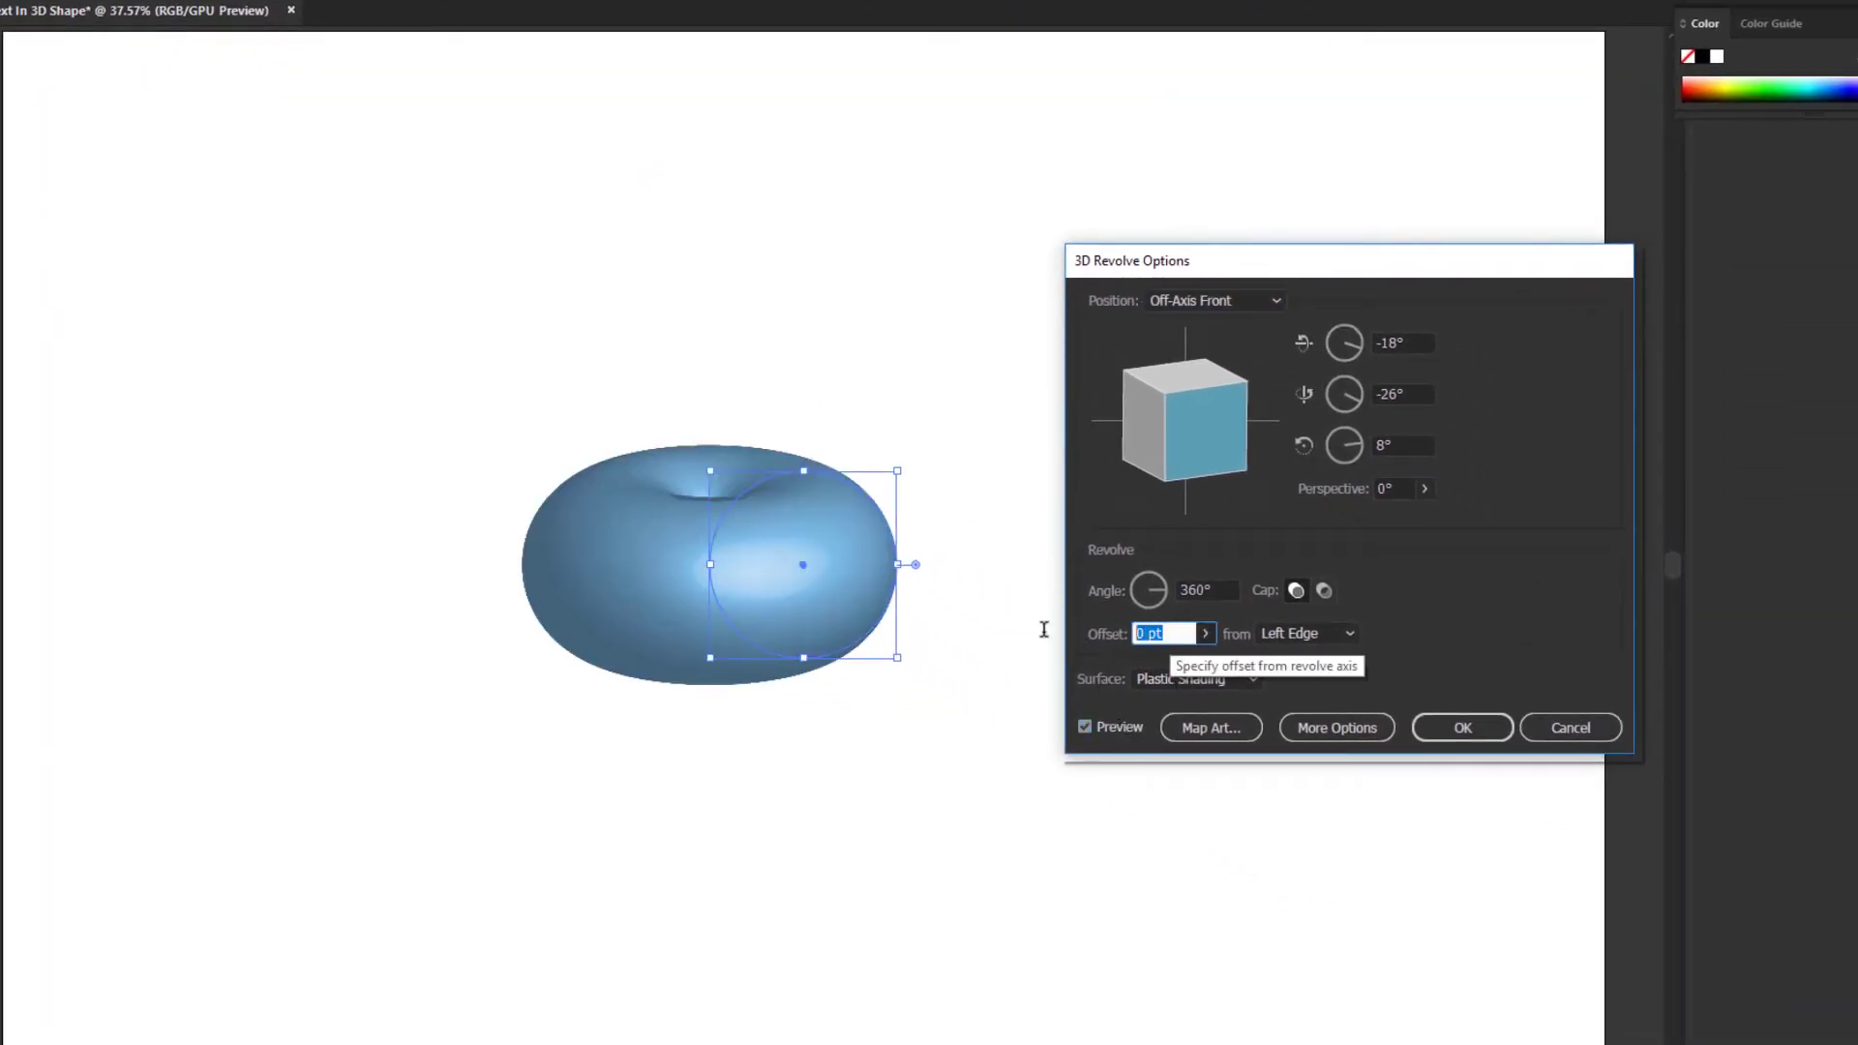
type("380")
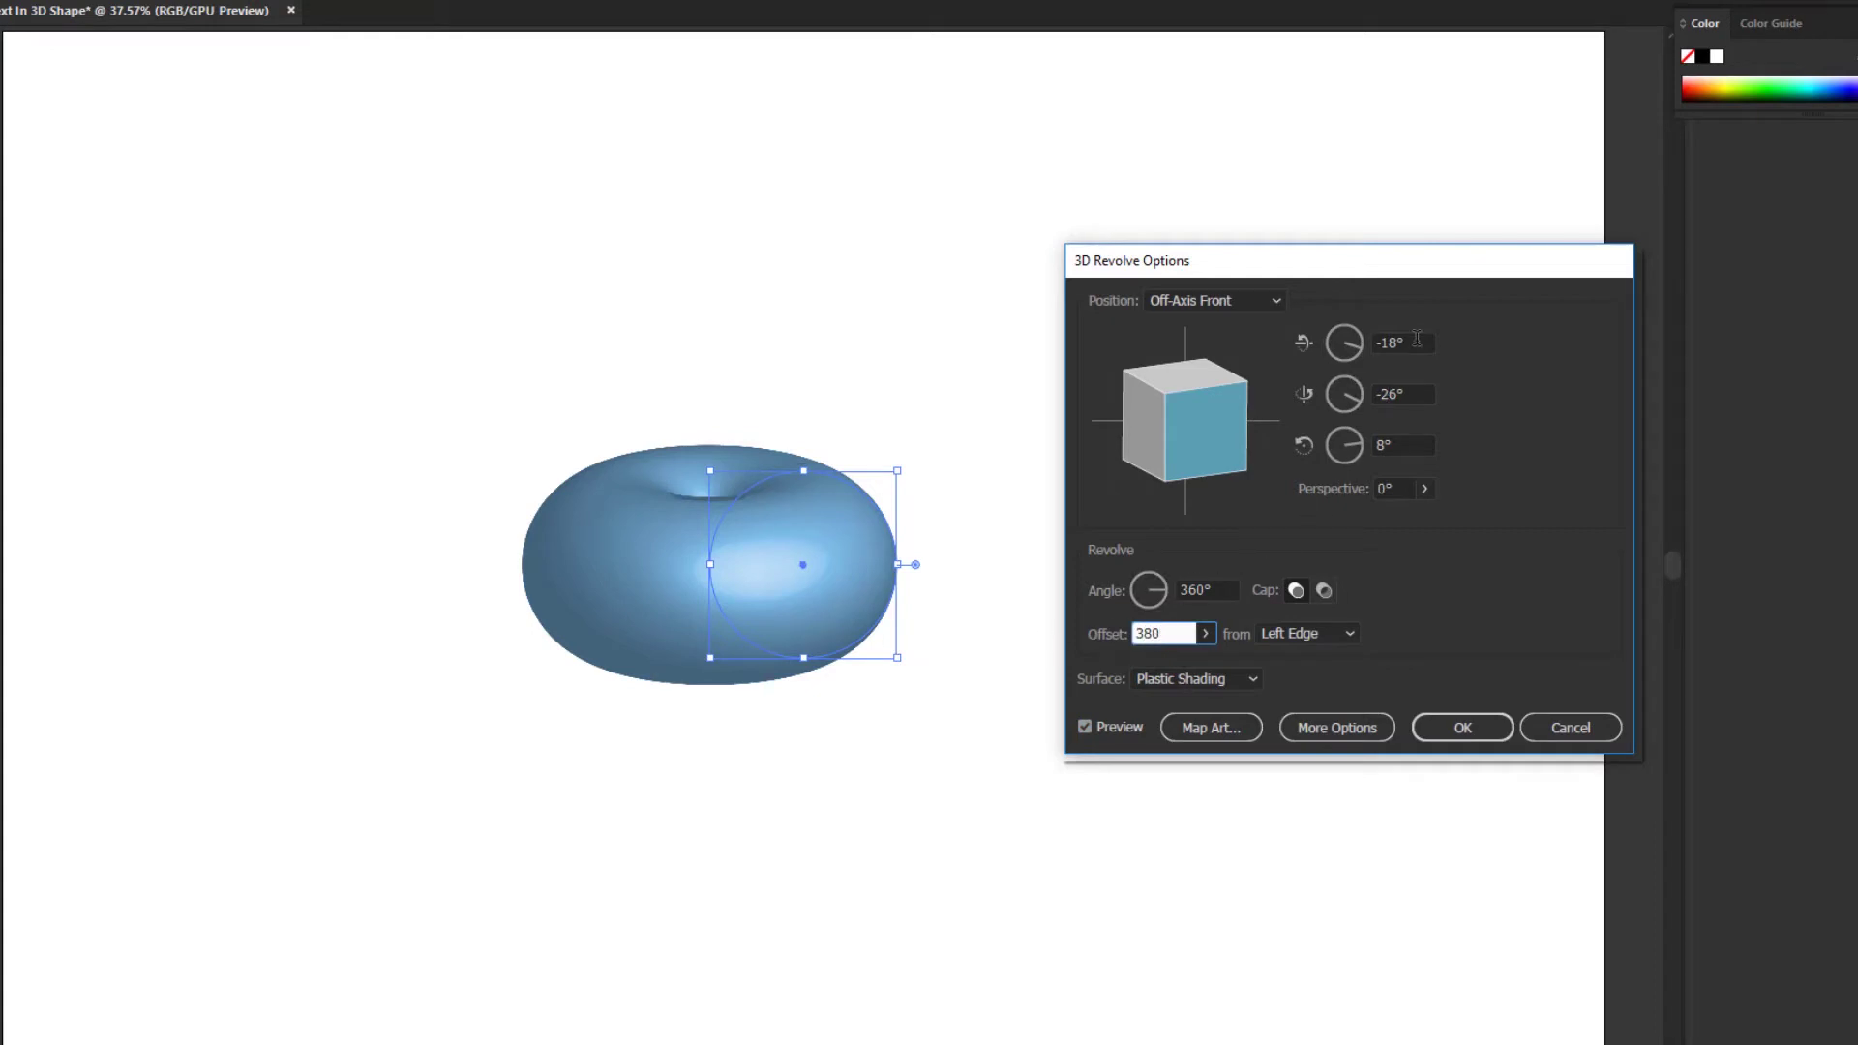
left_click(1417, 341)
Rotate the revolved torus to X -132°, Y -20°, Z -127° and accept the settings.
left_click_drag(1423, 341, 1314, 350)
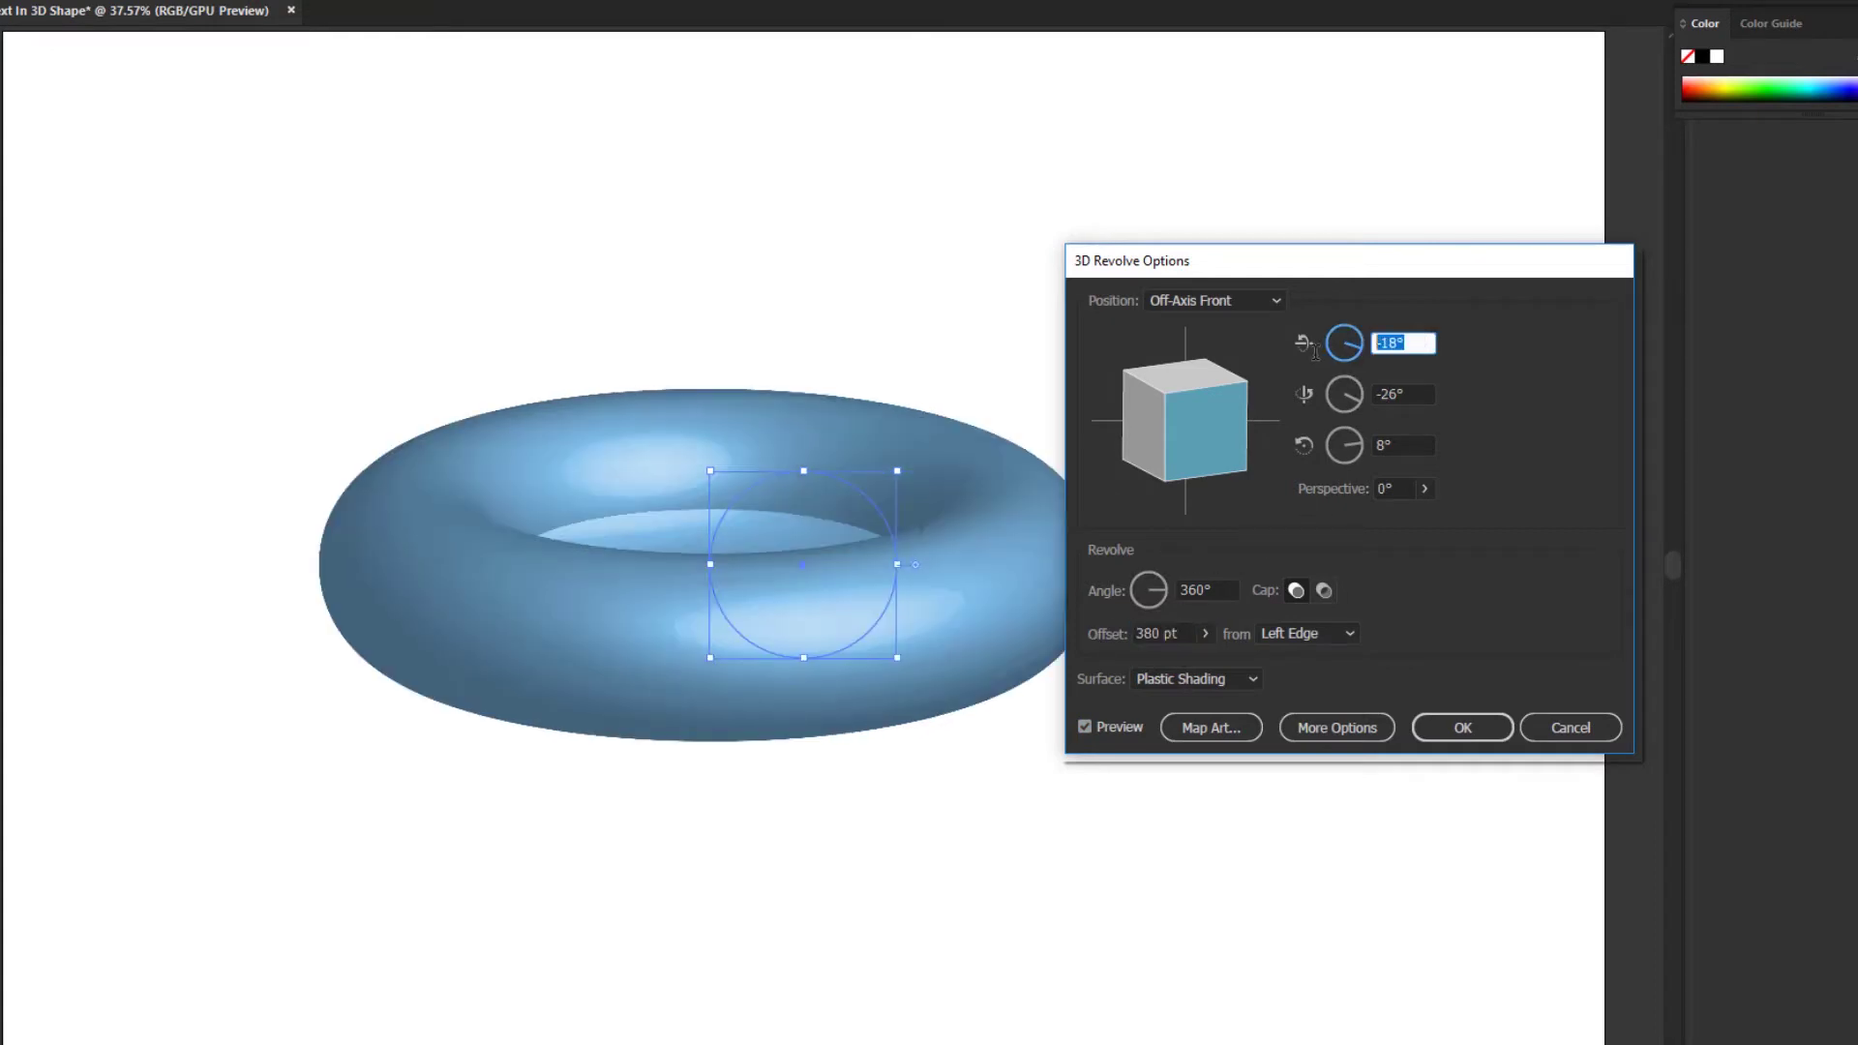
type("-132")
key("Tab")
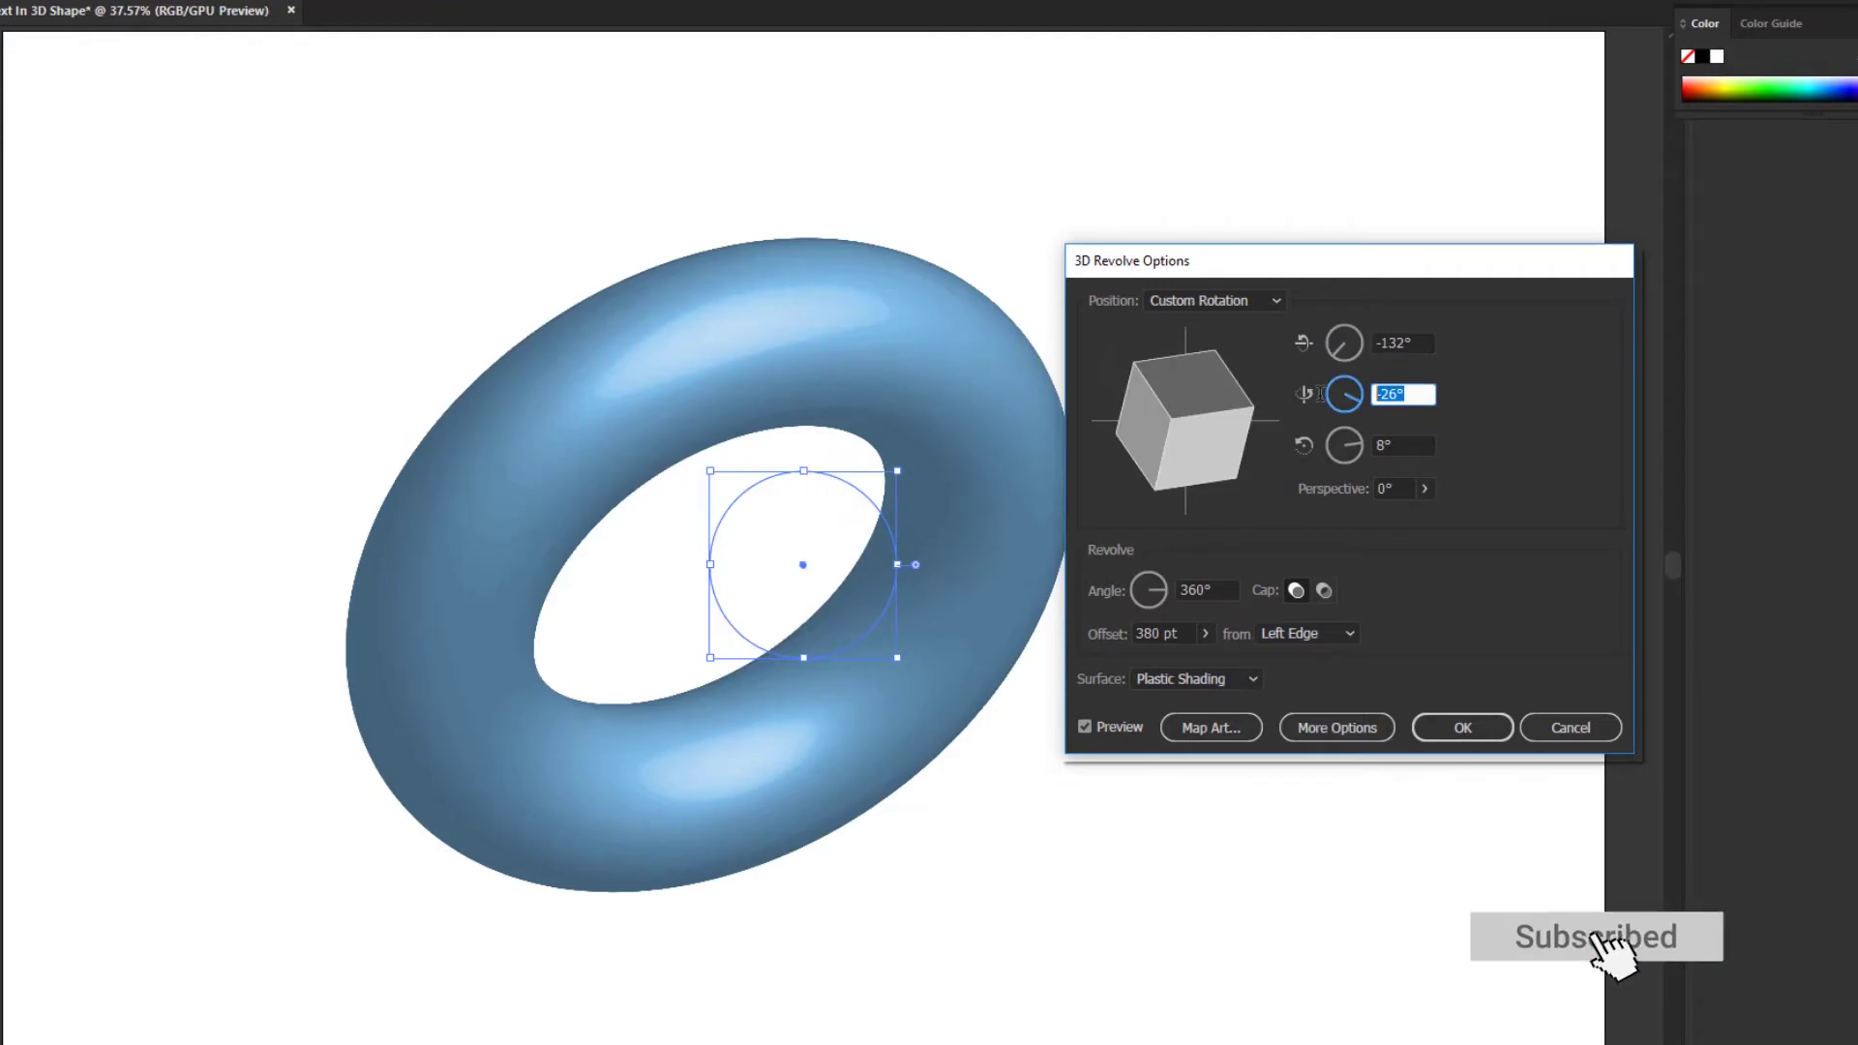
type("-20")
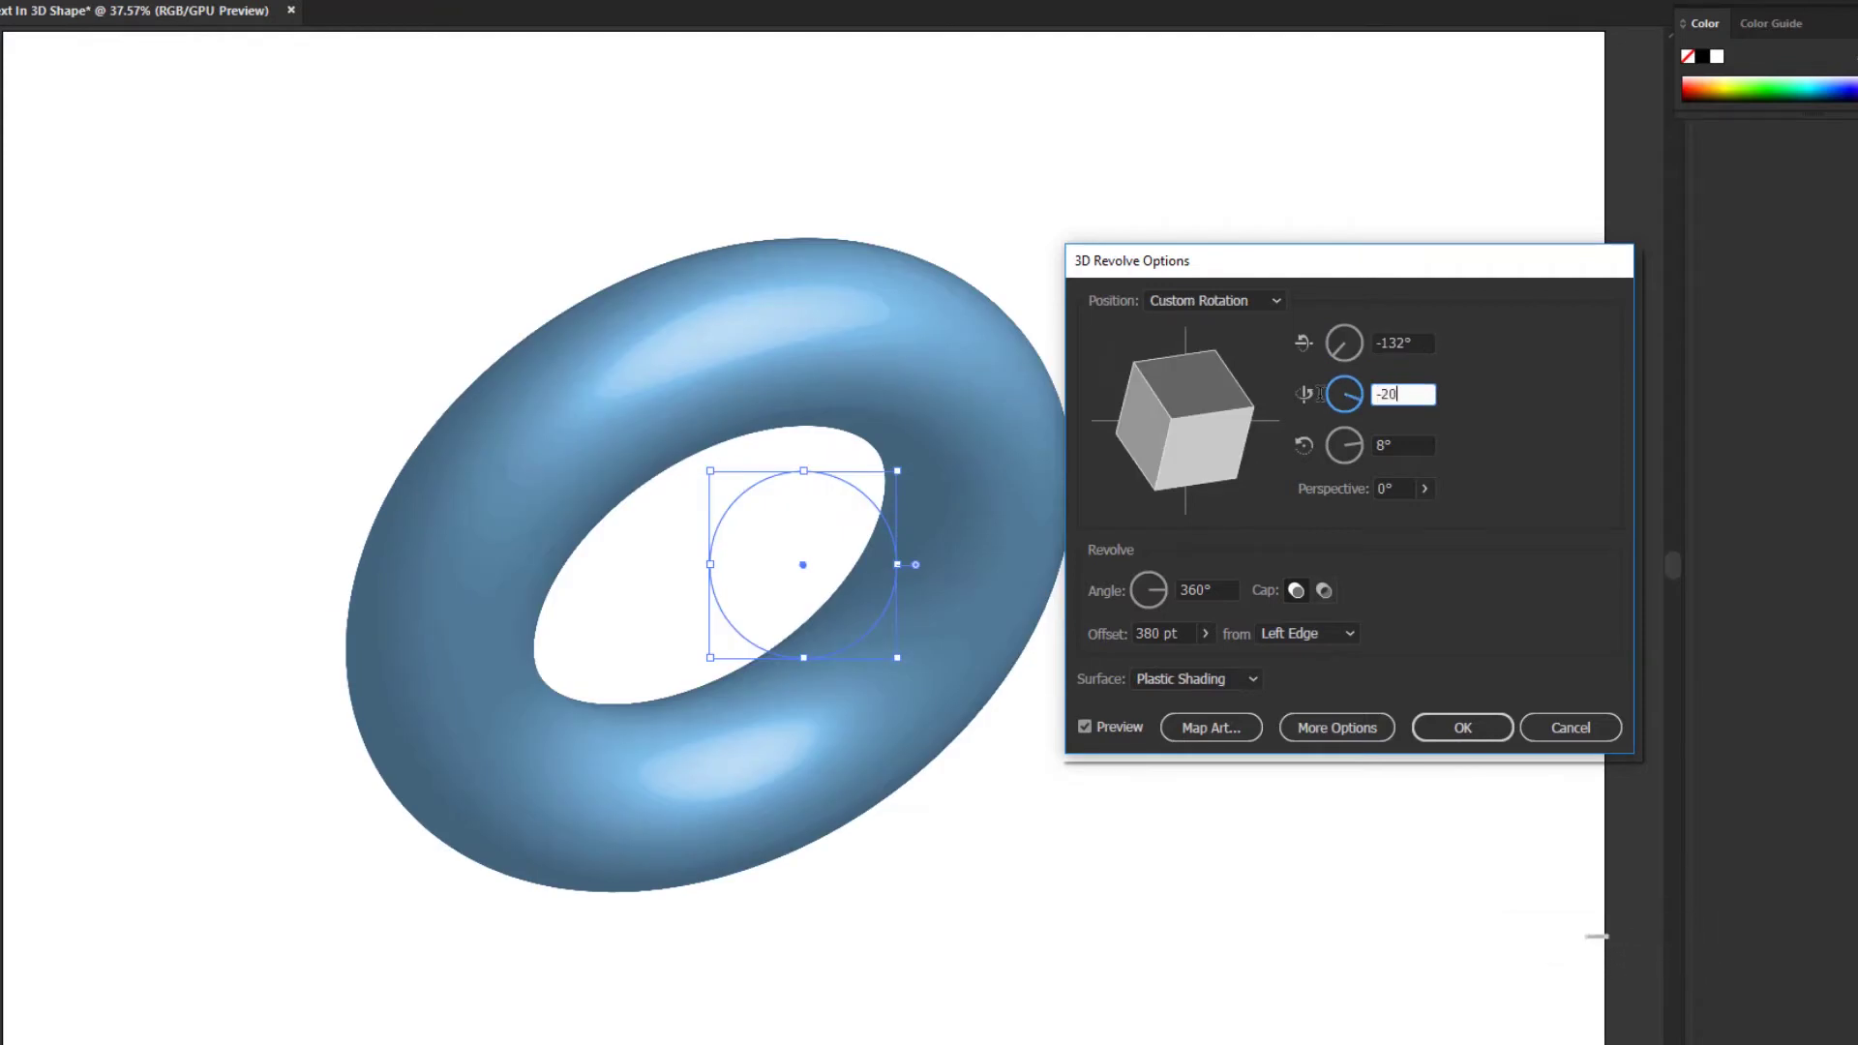
key("Tab")
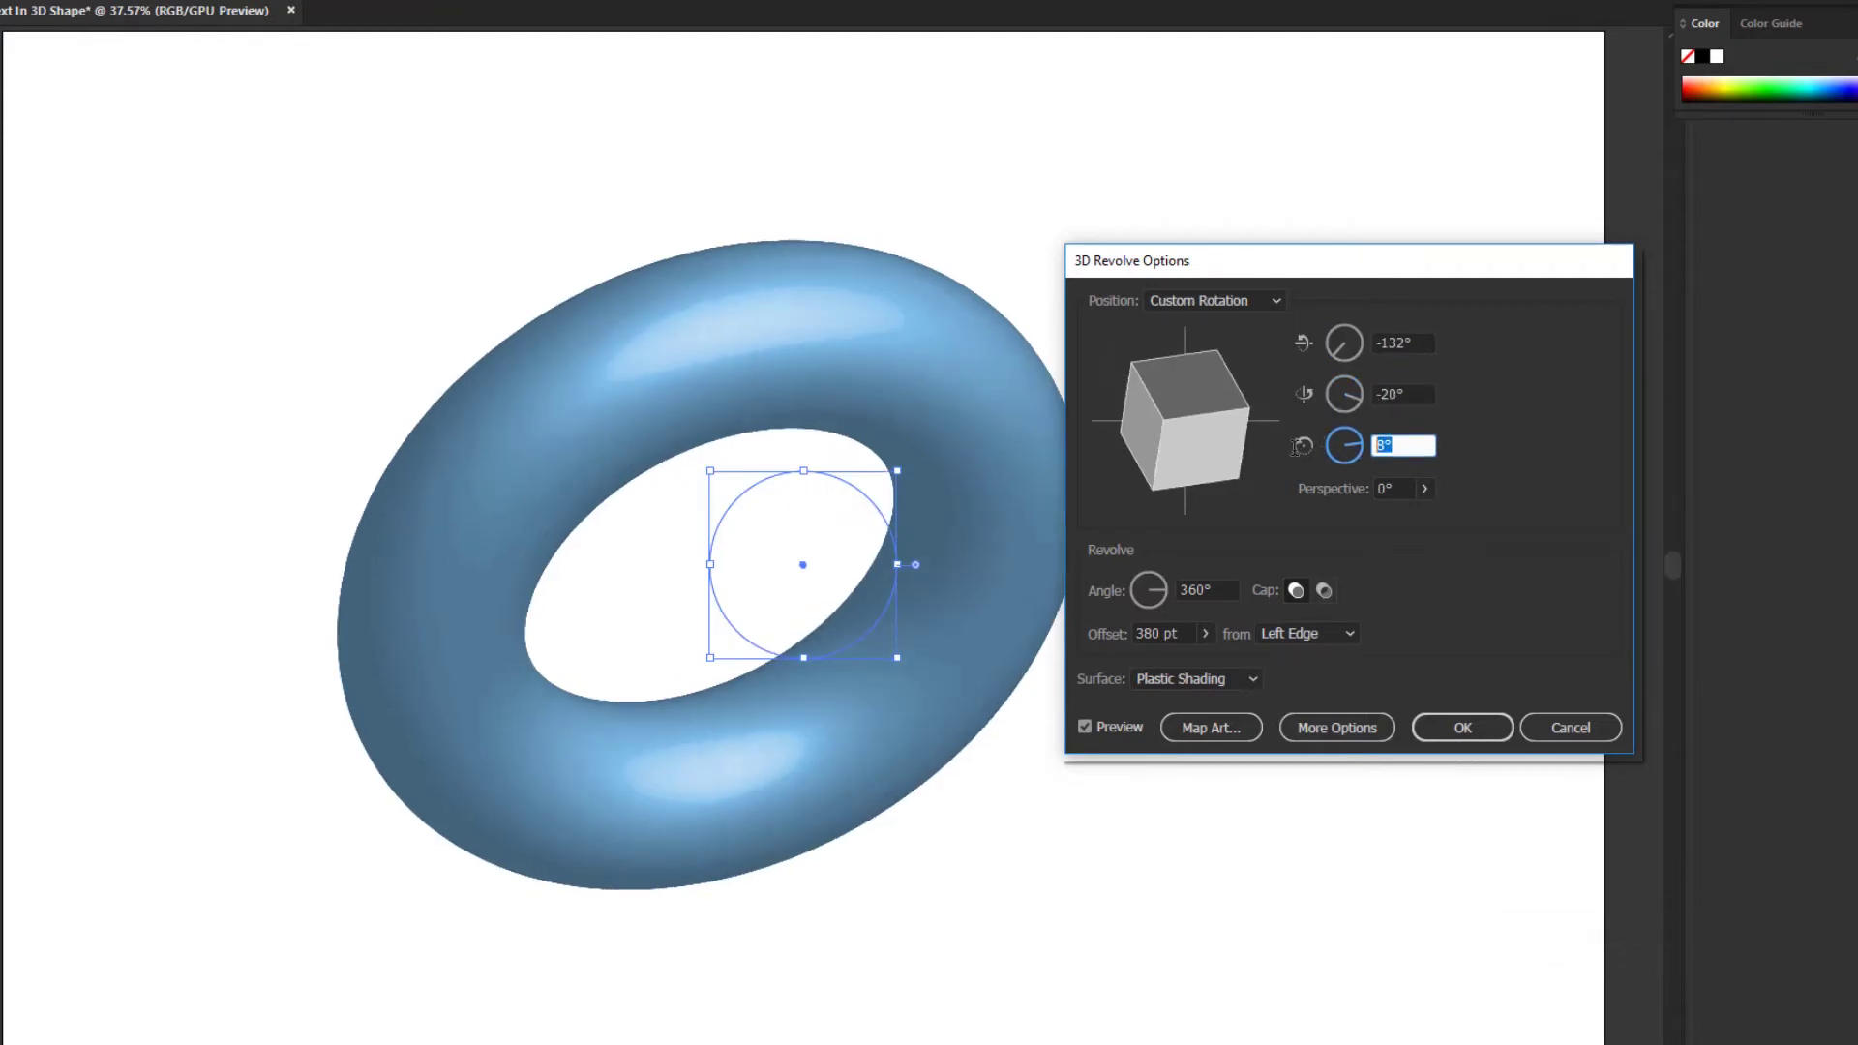
type("-127")
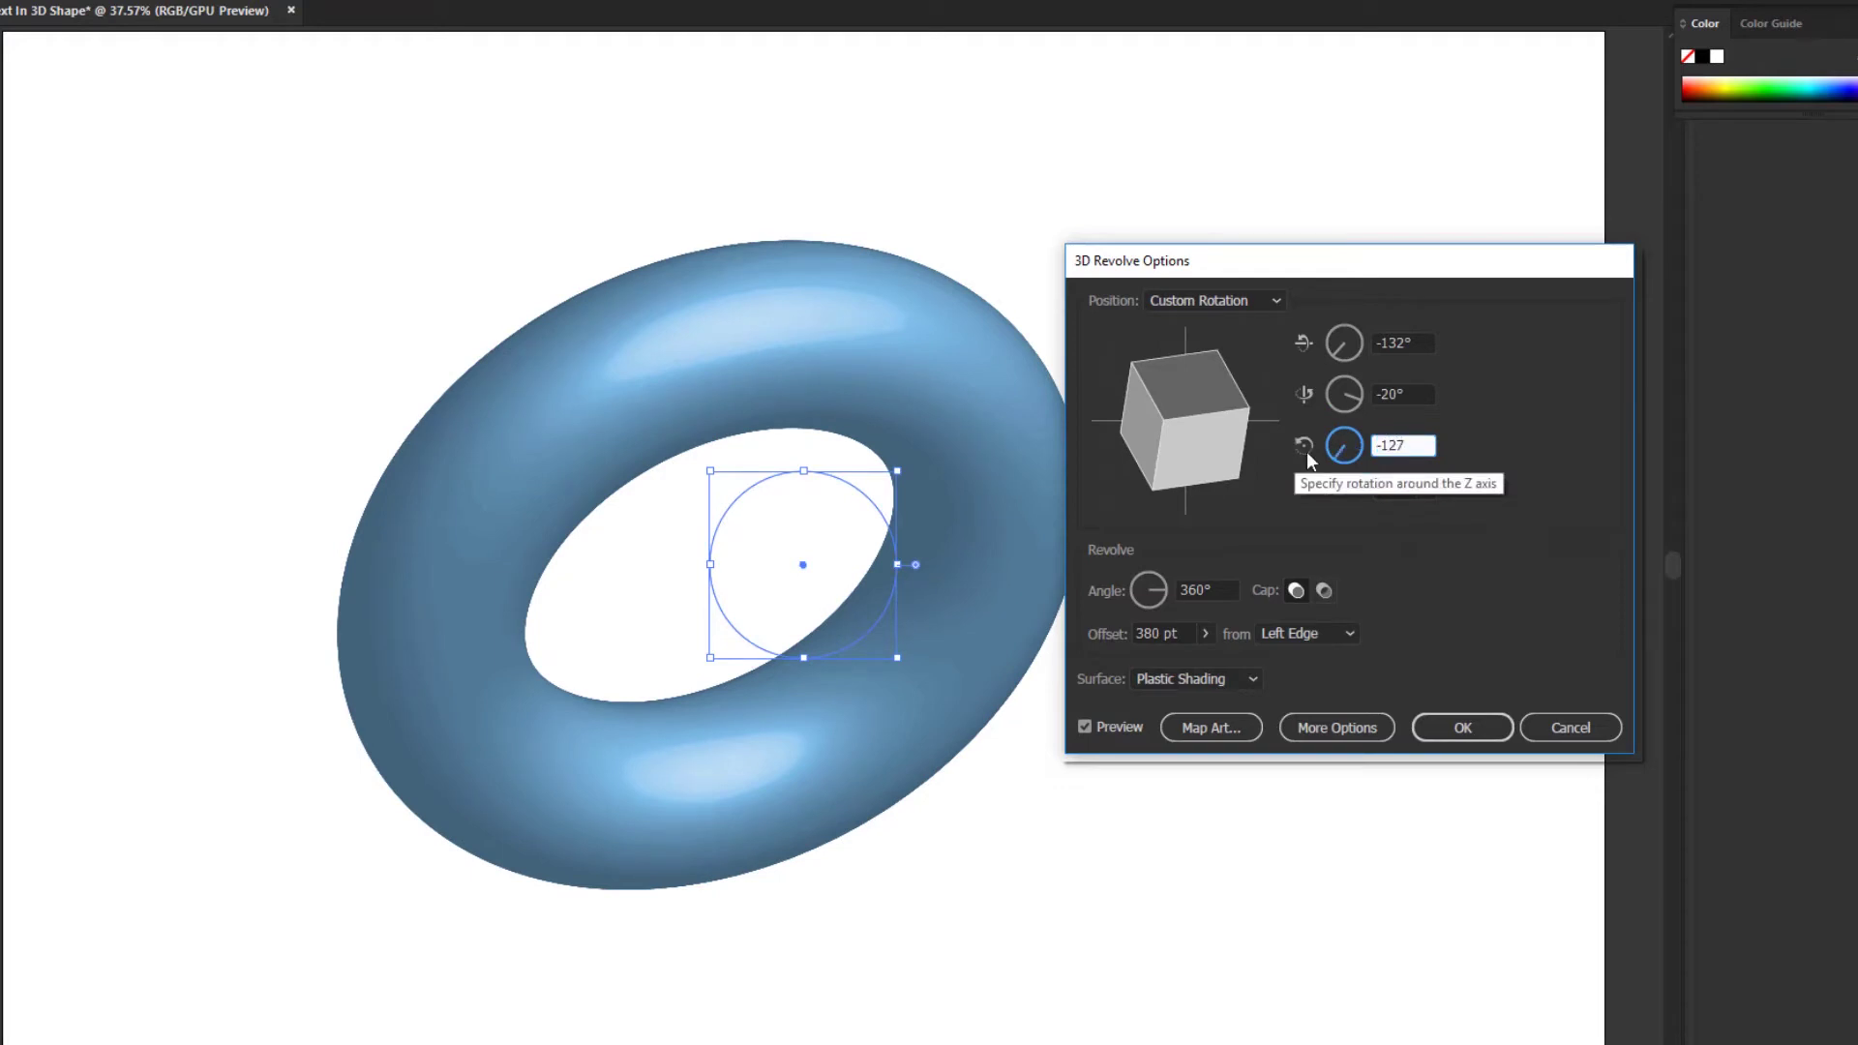
left_click(1414, 392)
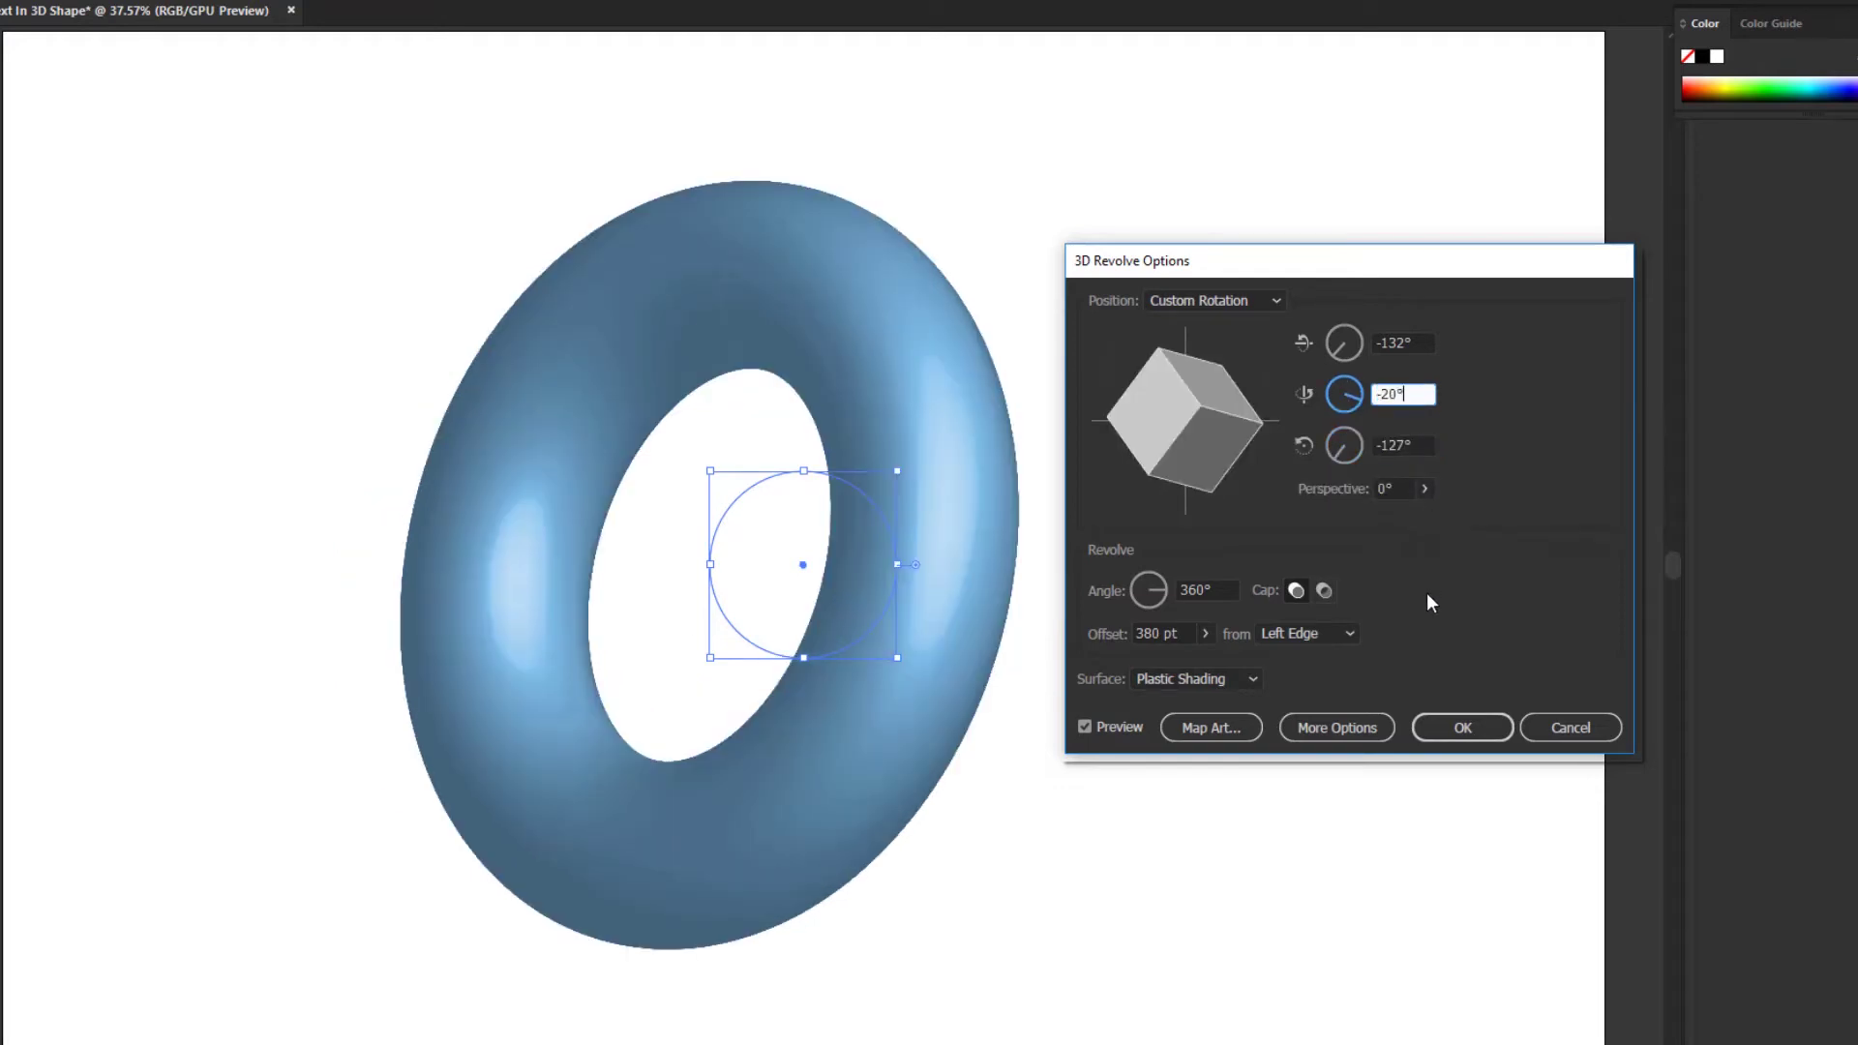
left_click(1455, 730)
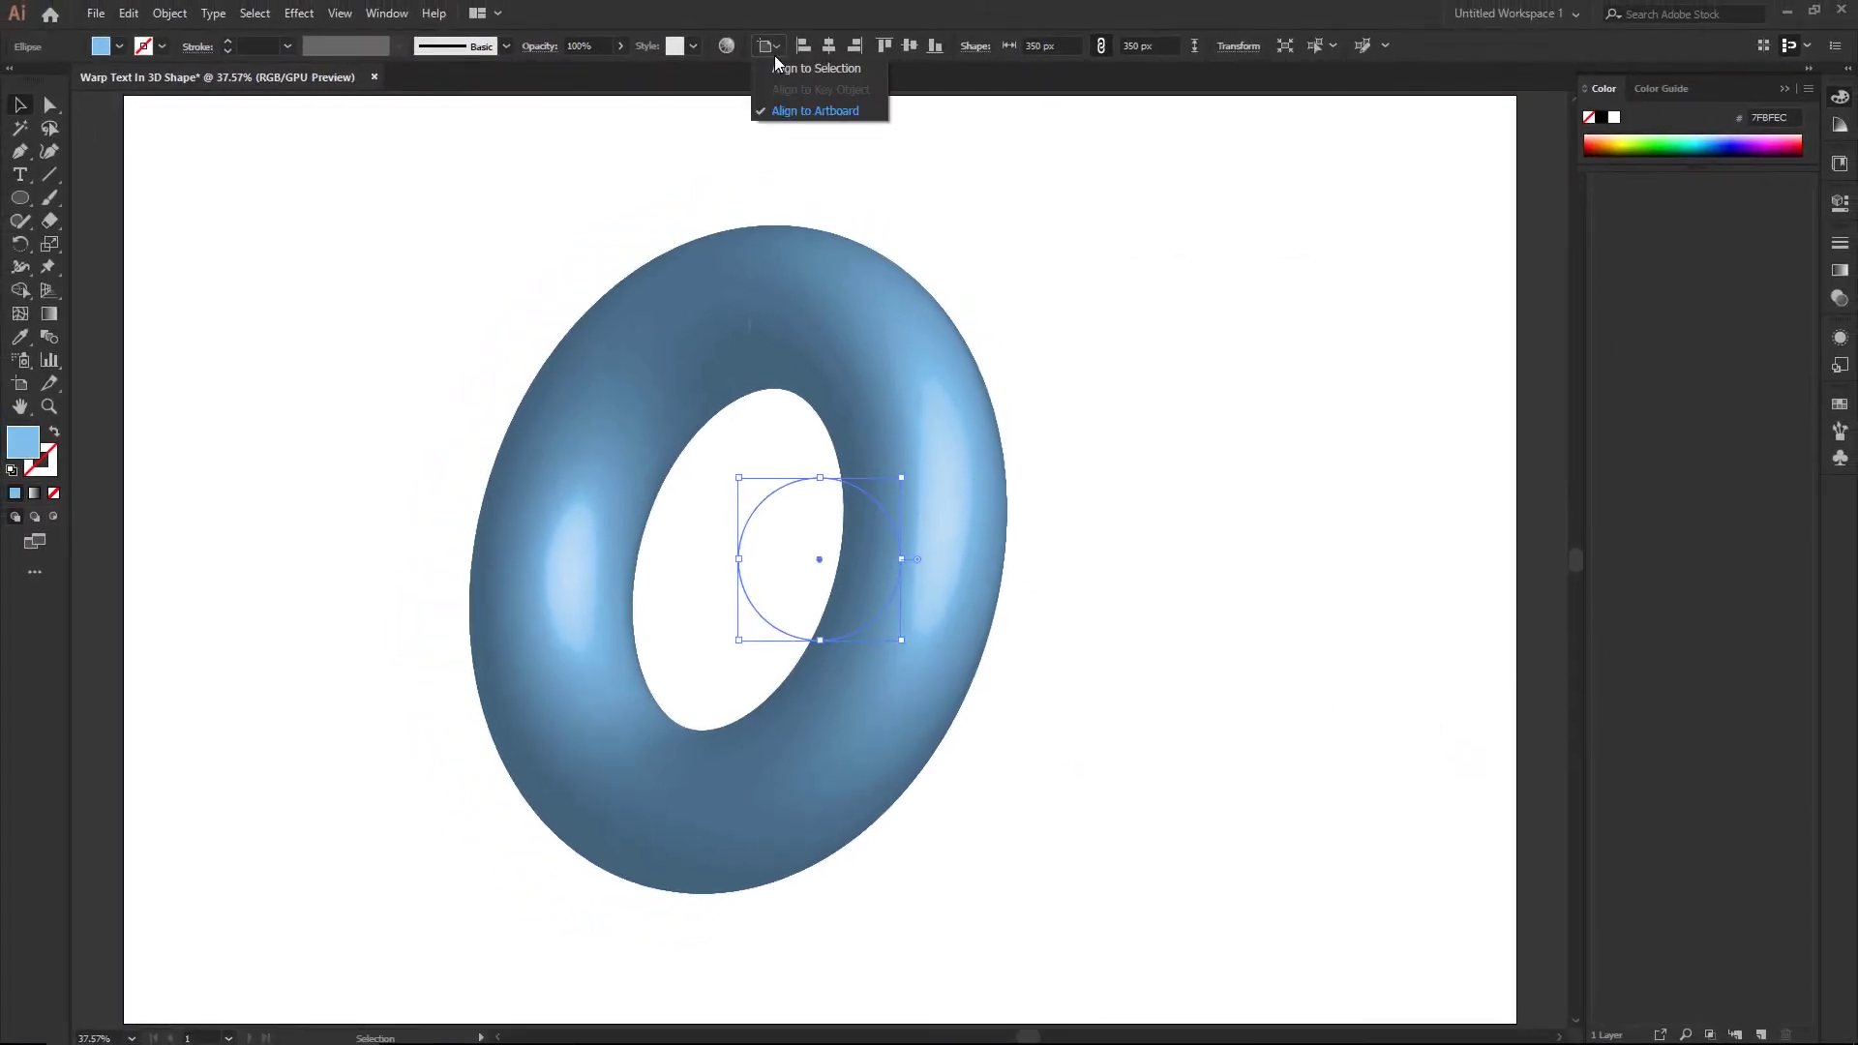
Horizontally centre the 3D torus on the artboard, then deselect it.
left_click(829, 47)
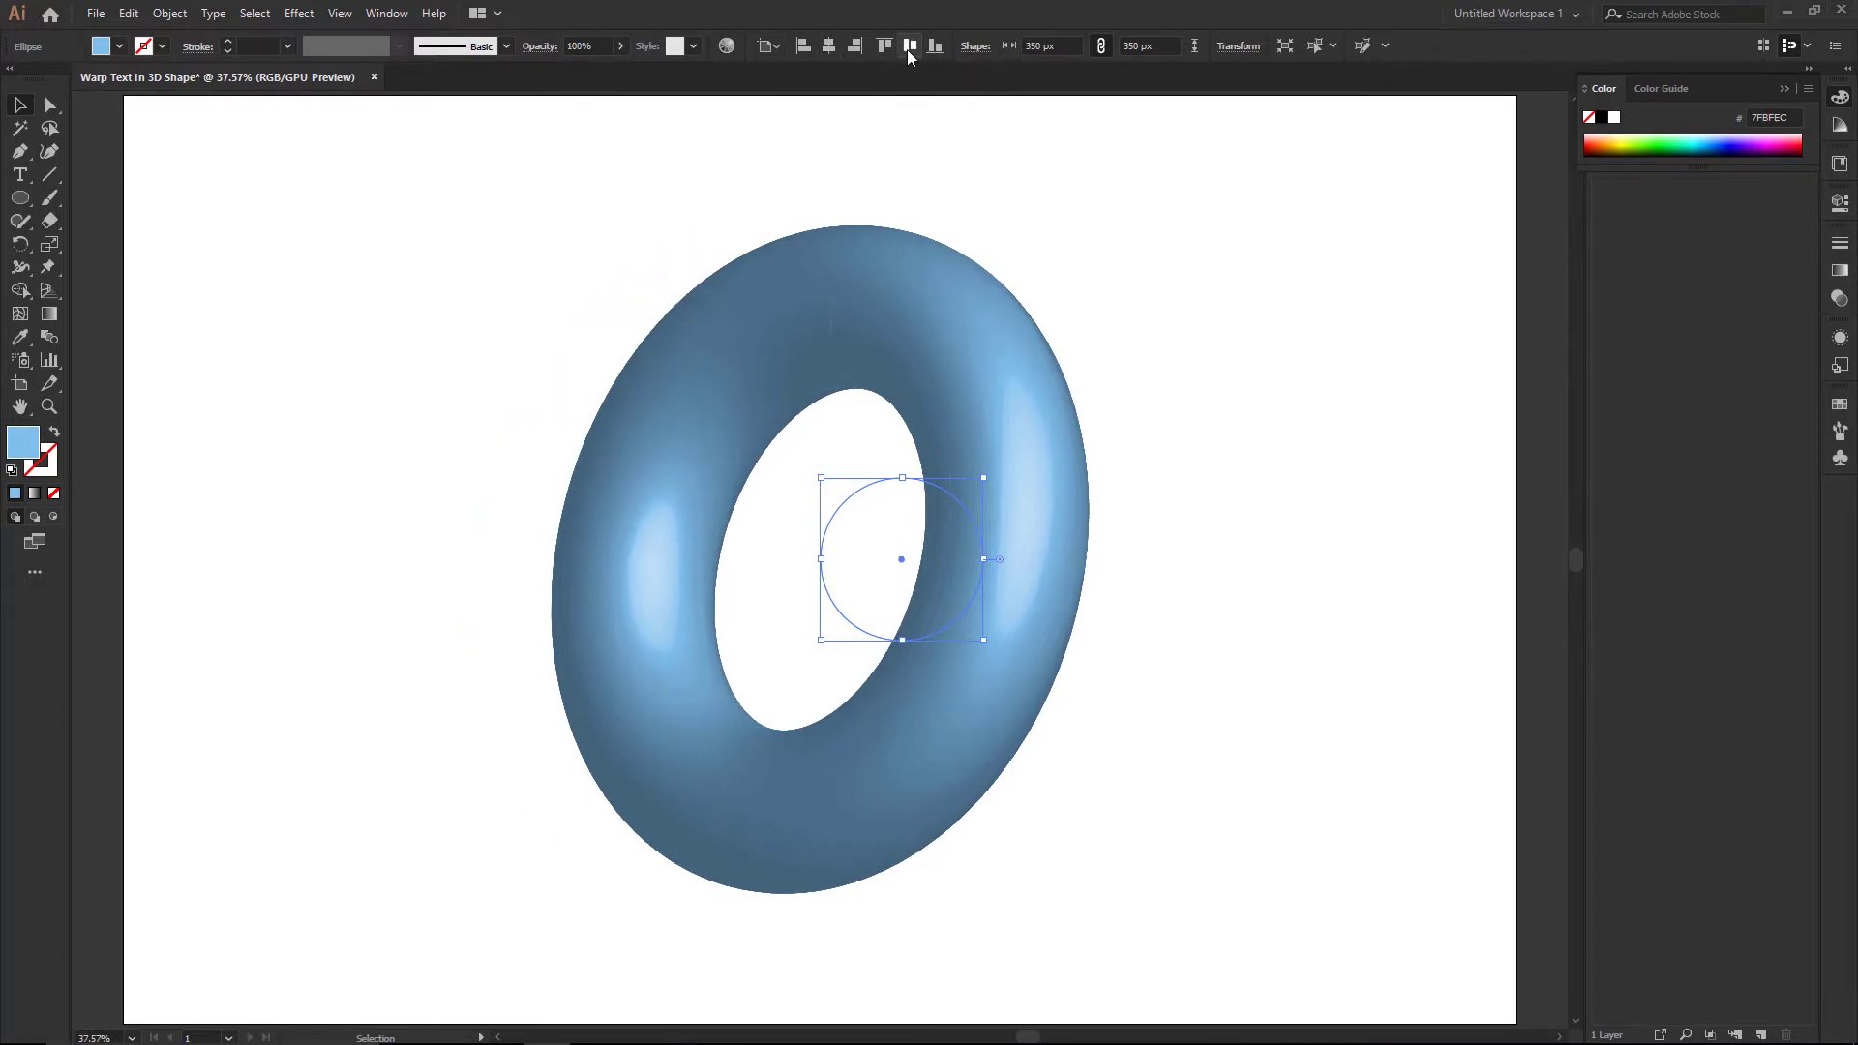
left_click(1183, 299)
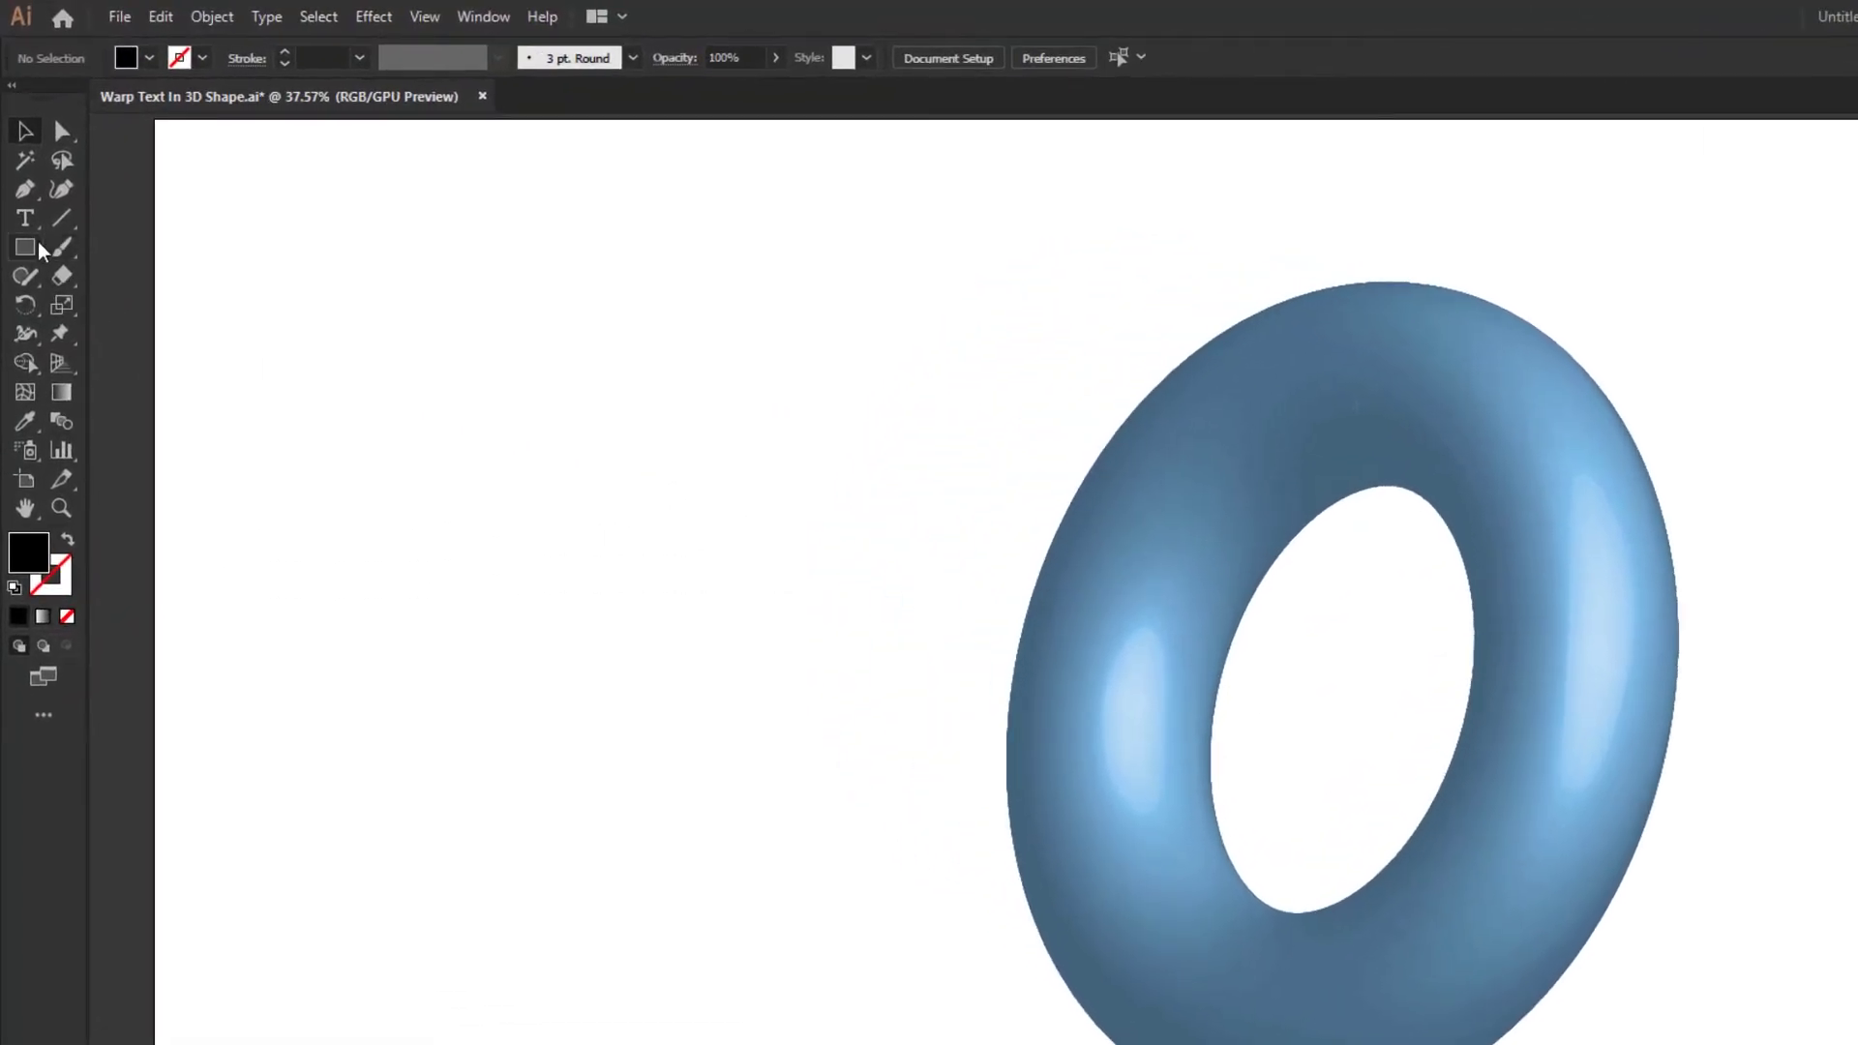
Type the word USELESS on the canvas left of the torus.
left_click(26, 219)
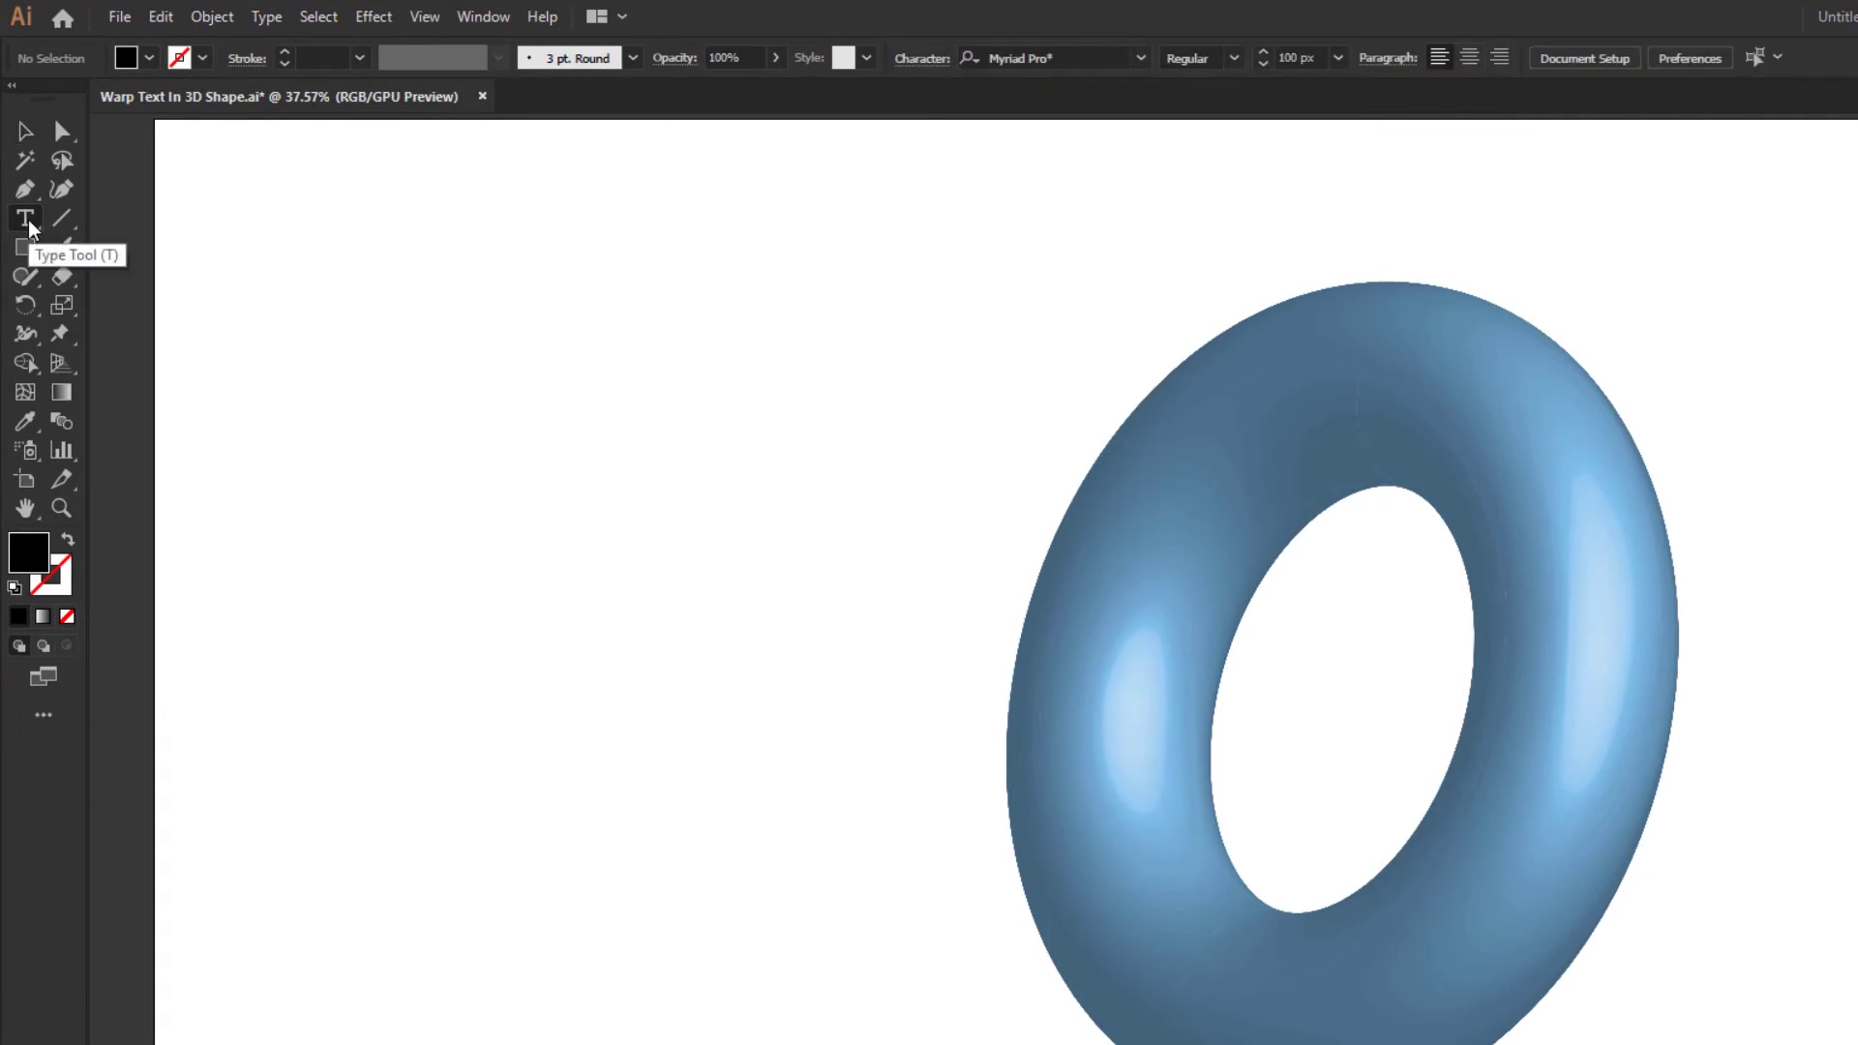
left_click(403, 554)
type("U")
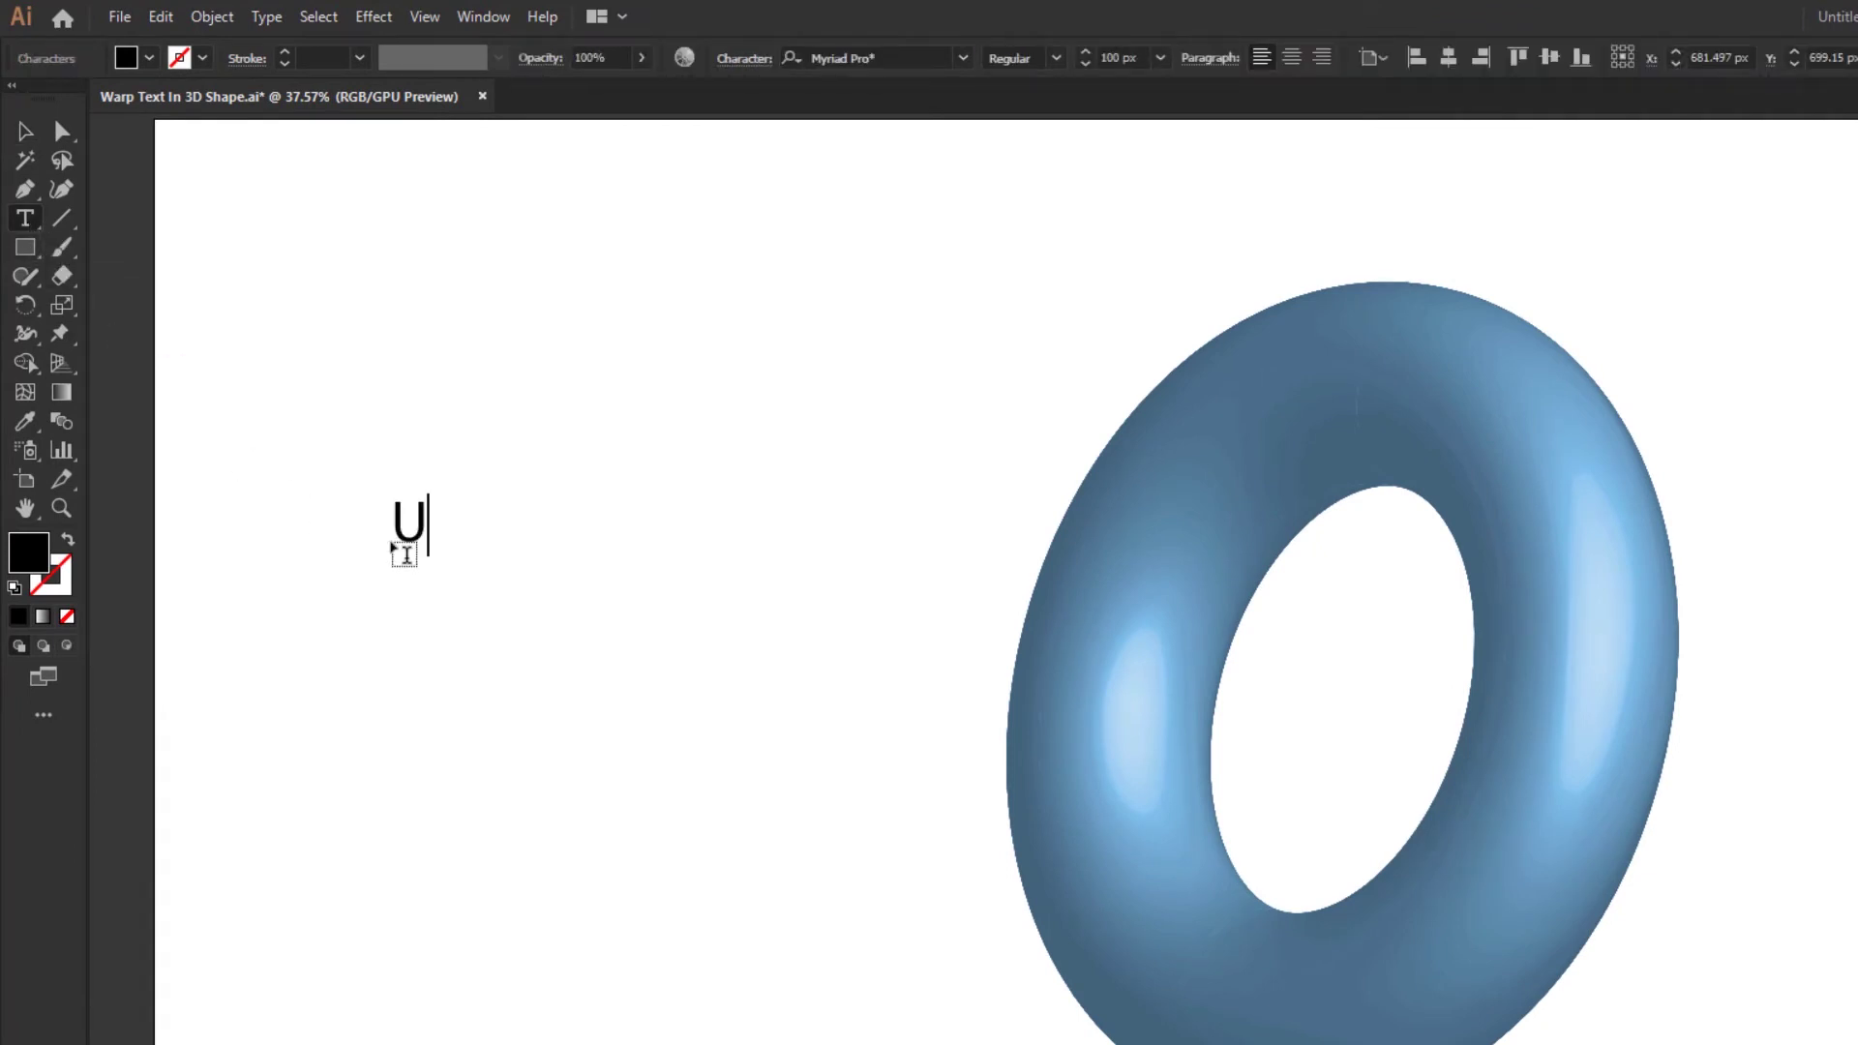
type("SELESS")
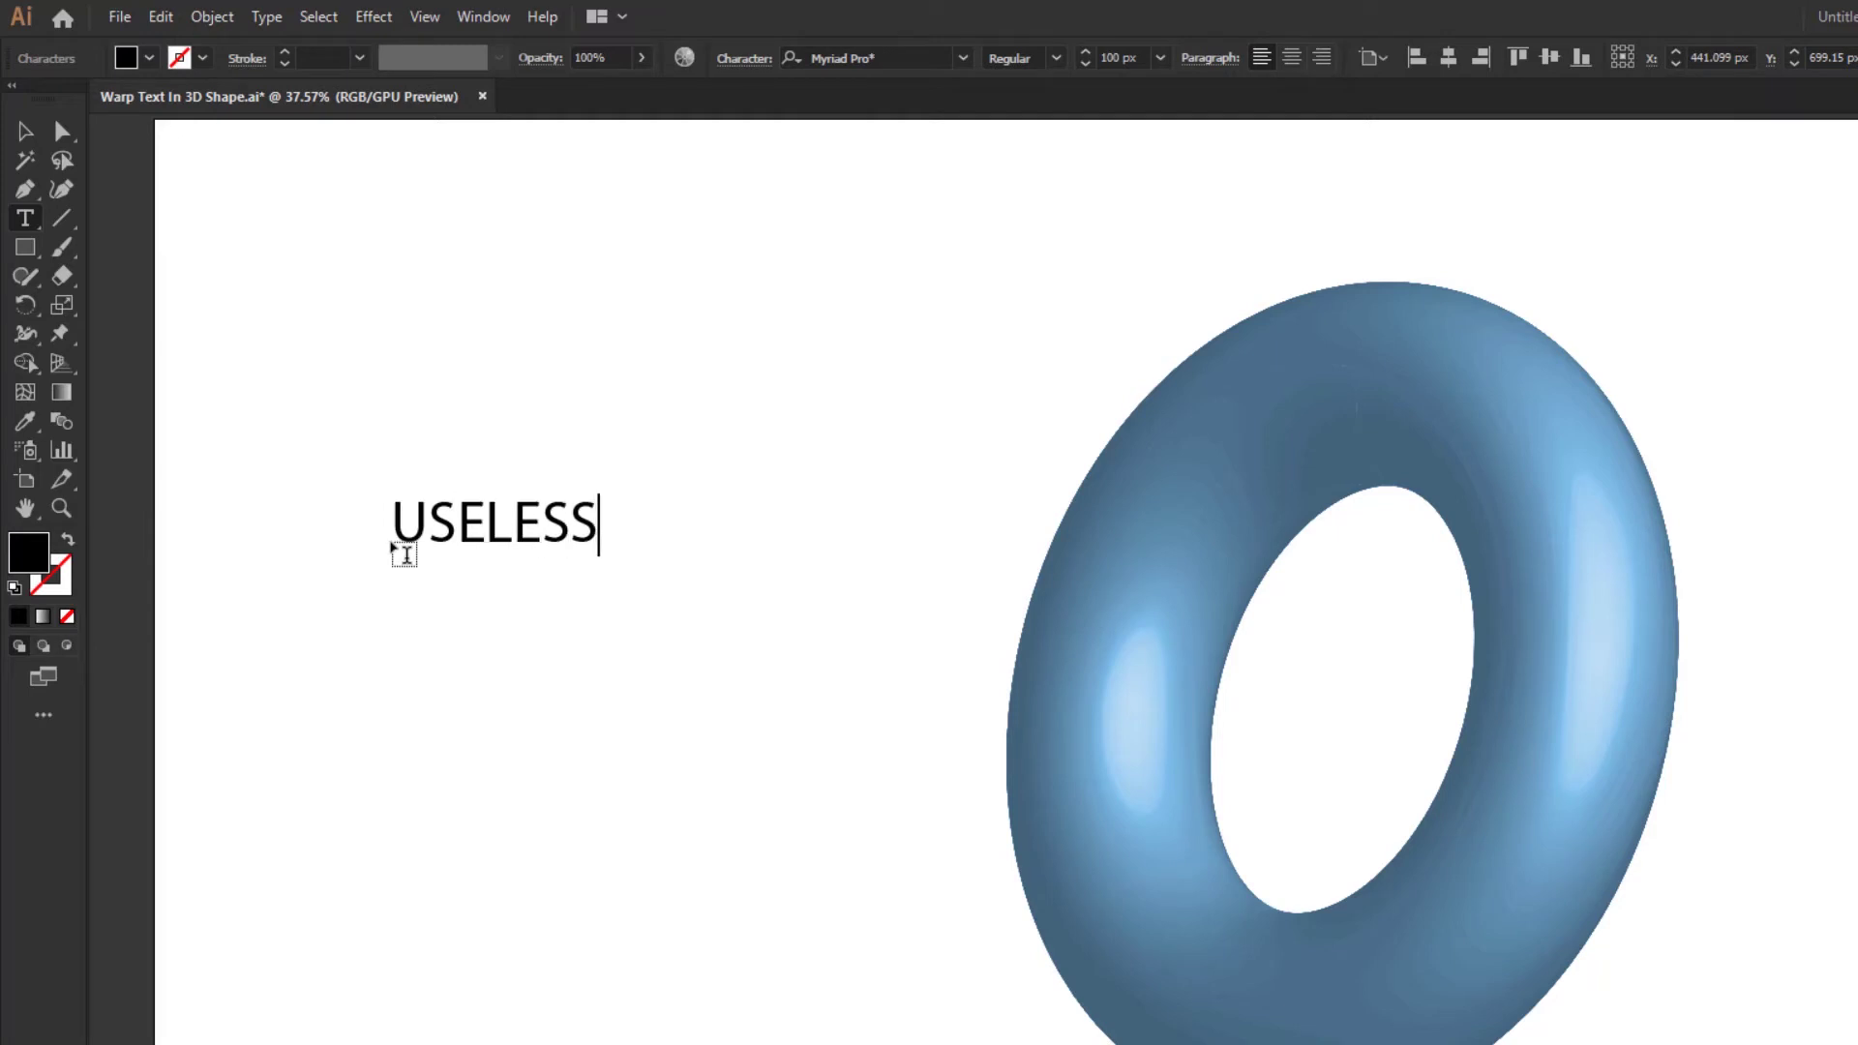
Format USELESS as 139 px Open Sans Semibold.
left_click_drag(392, 523, 631, 533)
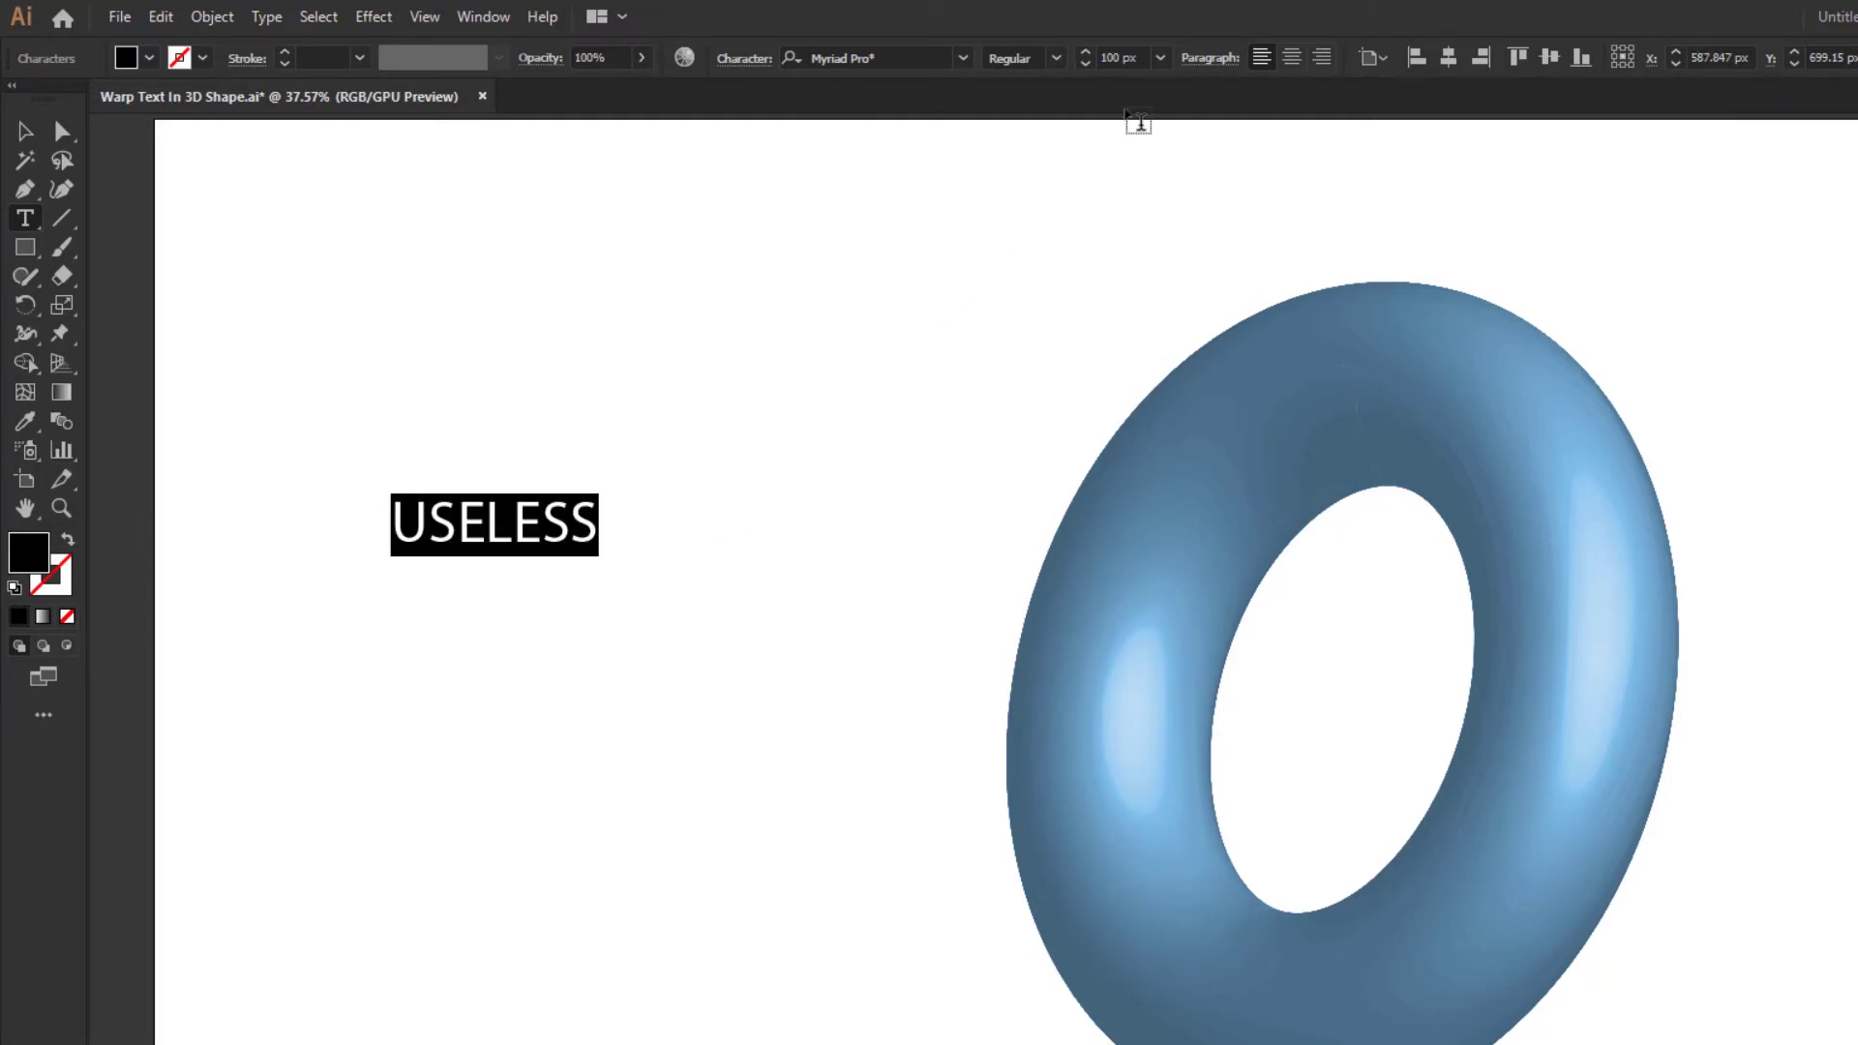
left_click(1146, 55)
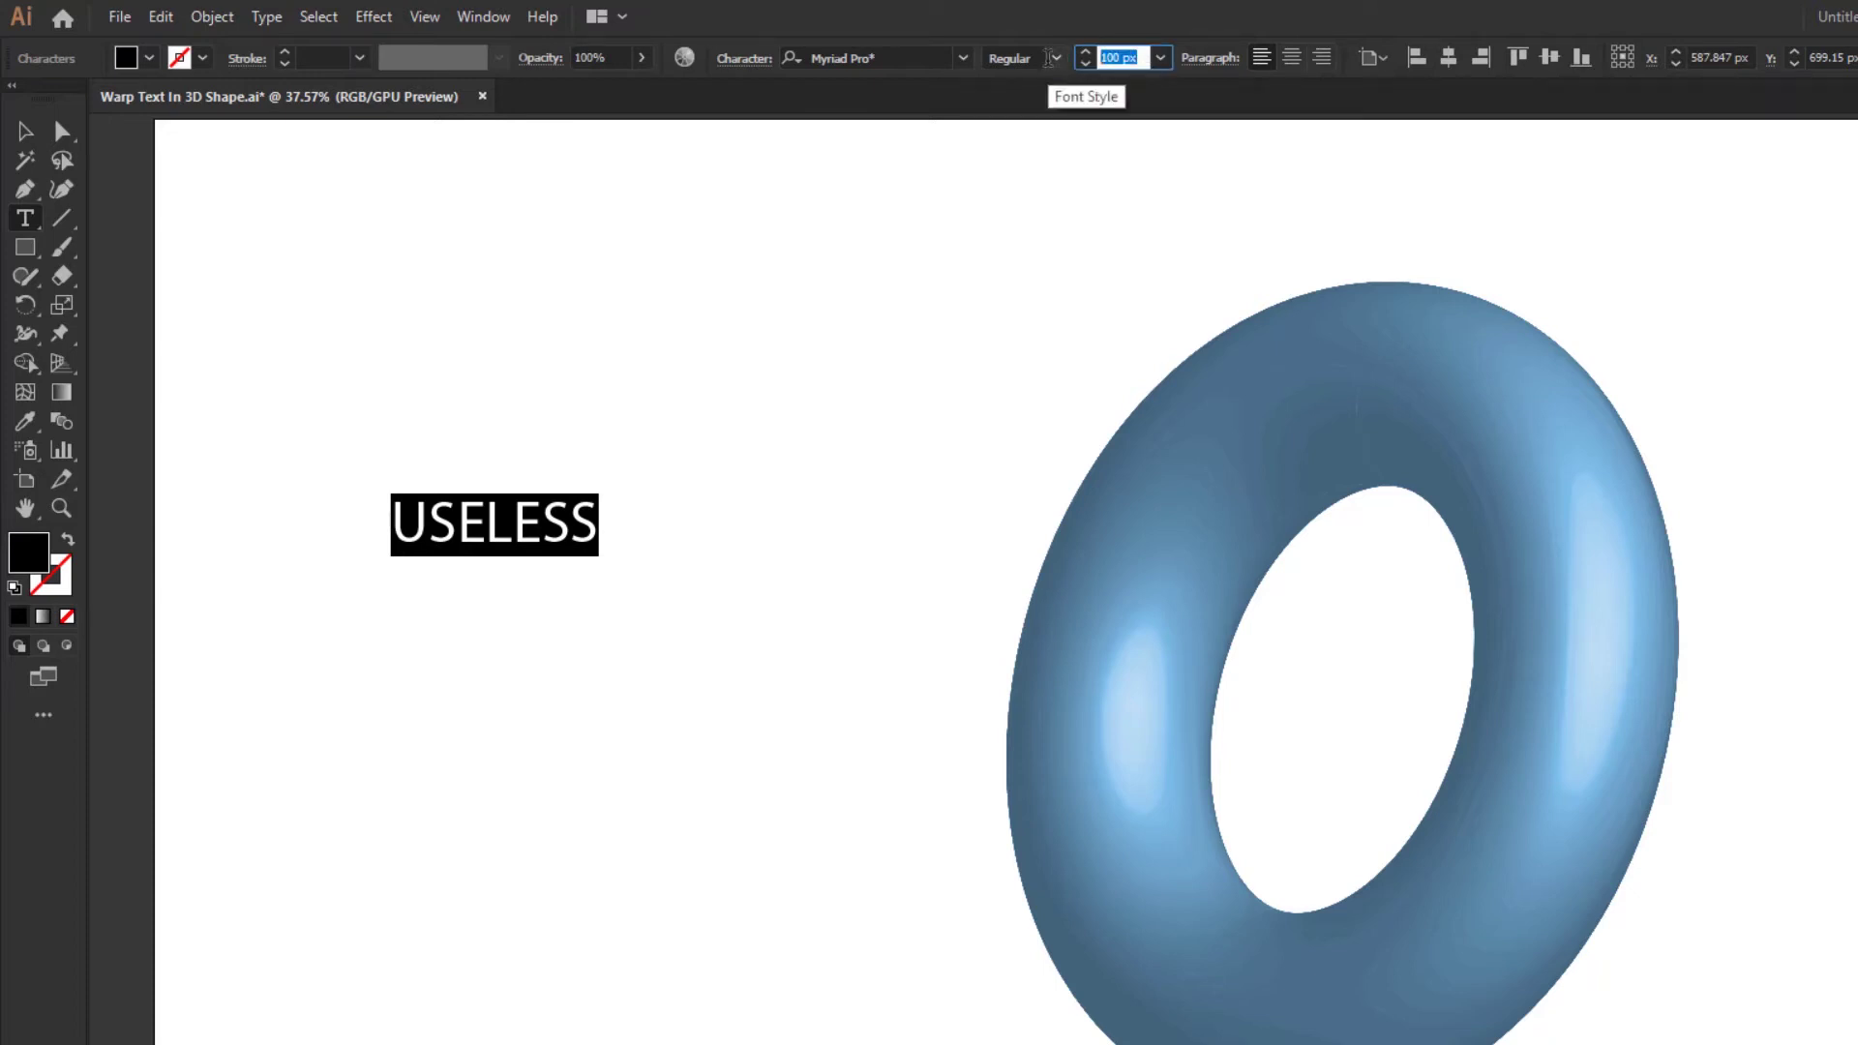
type("139")
left_click(931, 56)
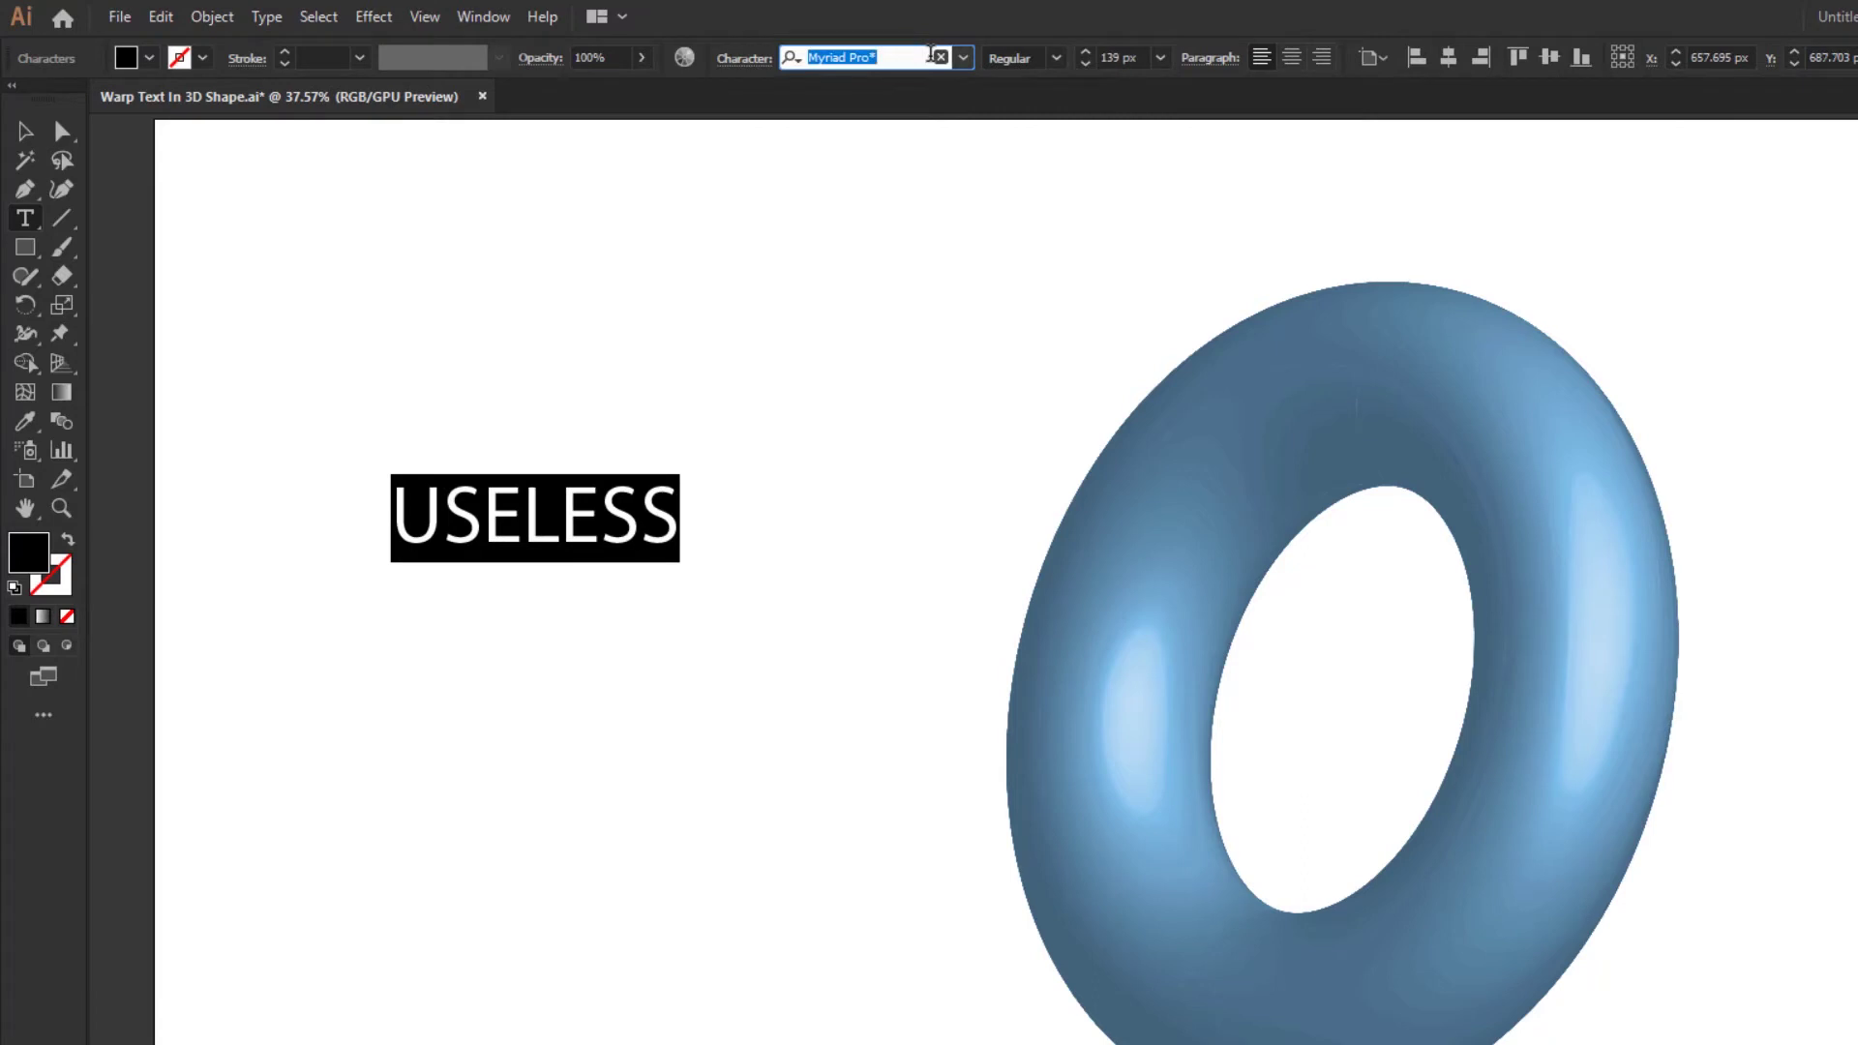
type("open")
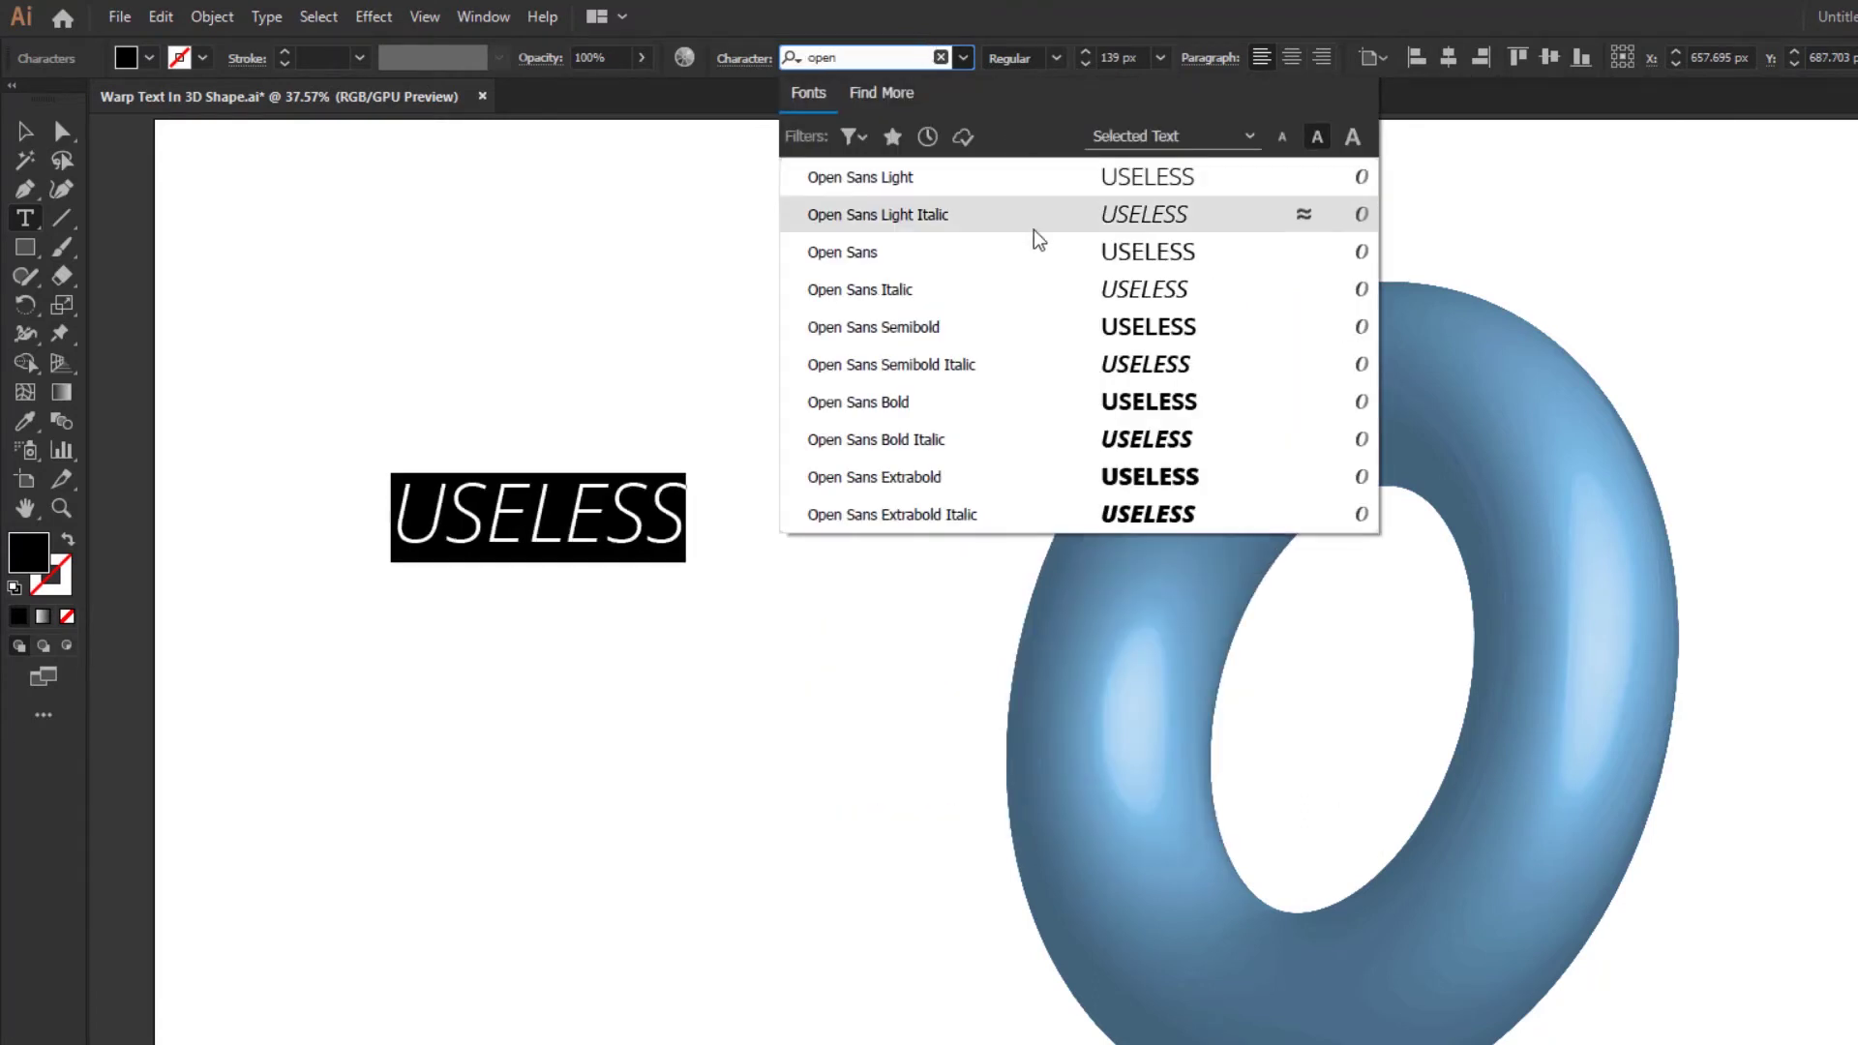
left_click(1037, 254)
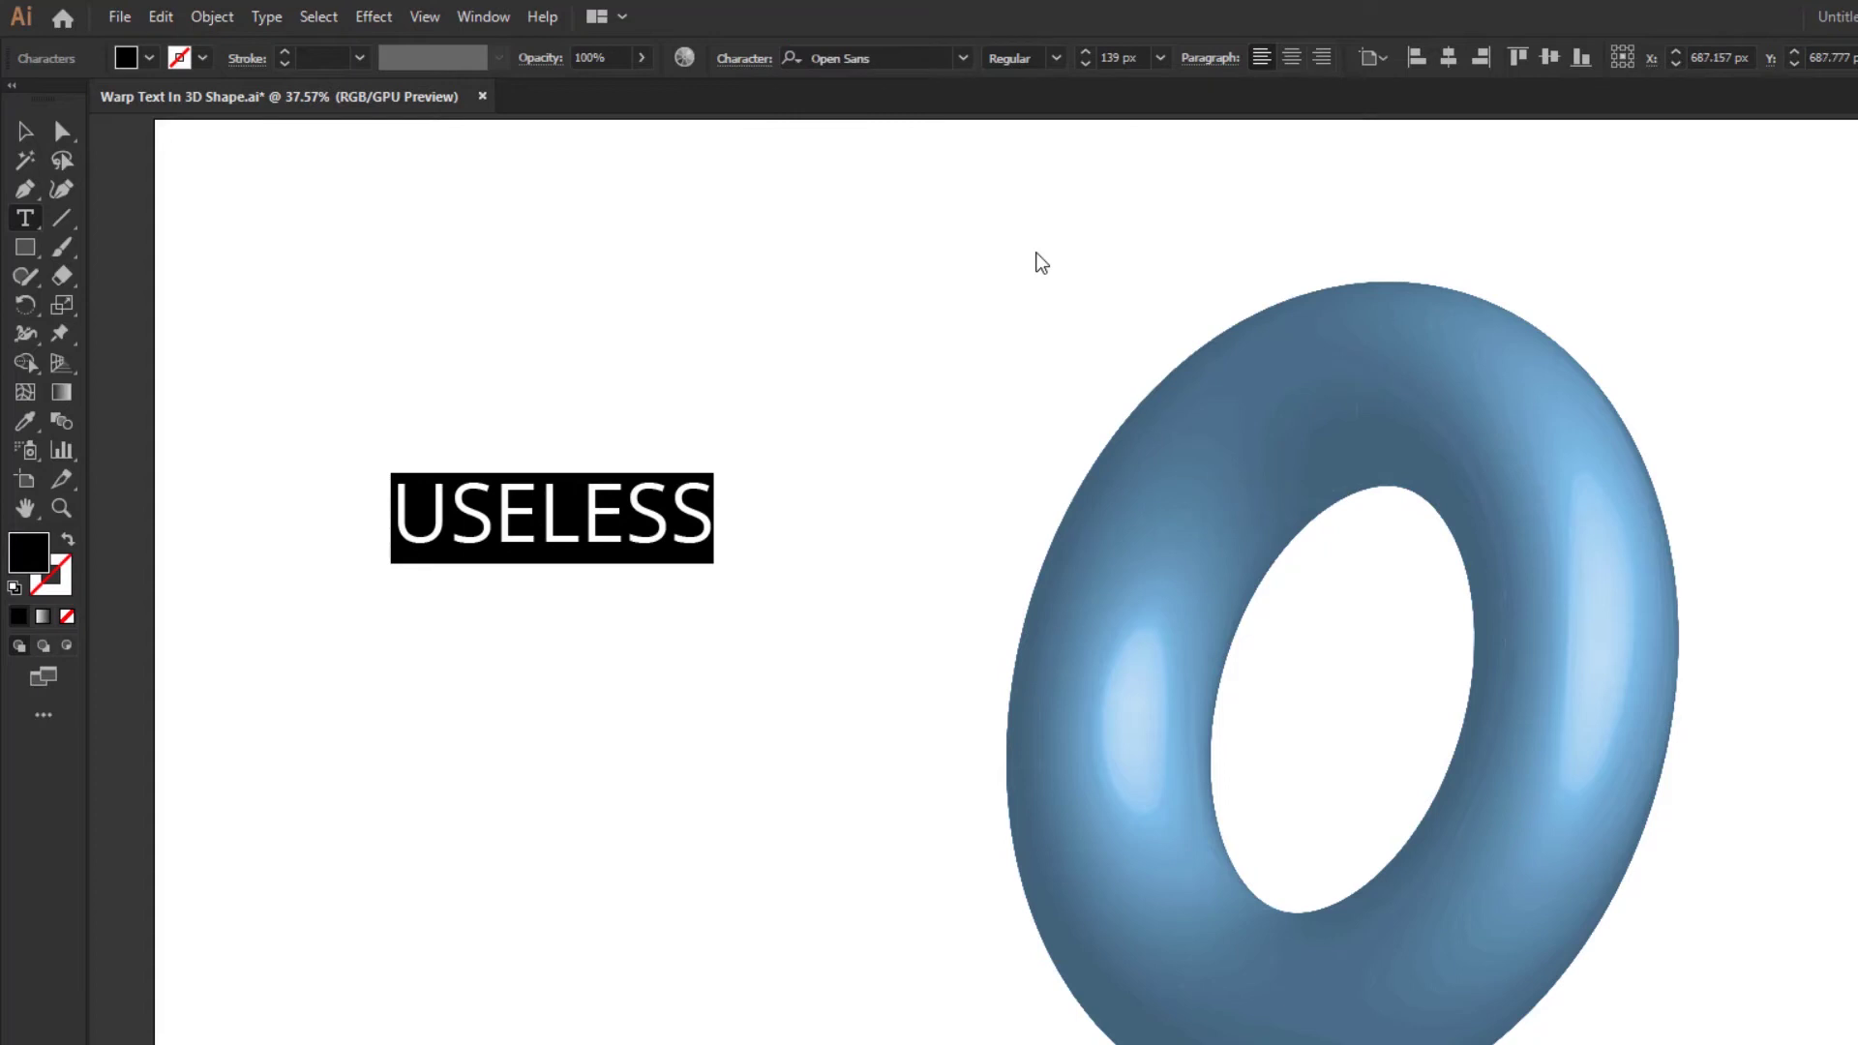
left_click(1054, 60)
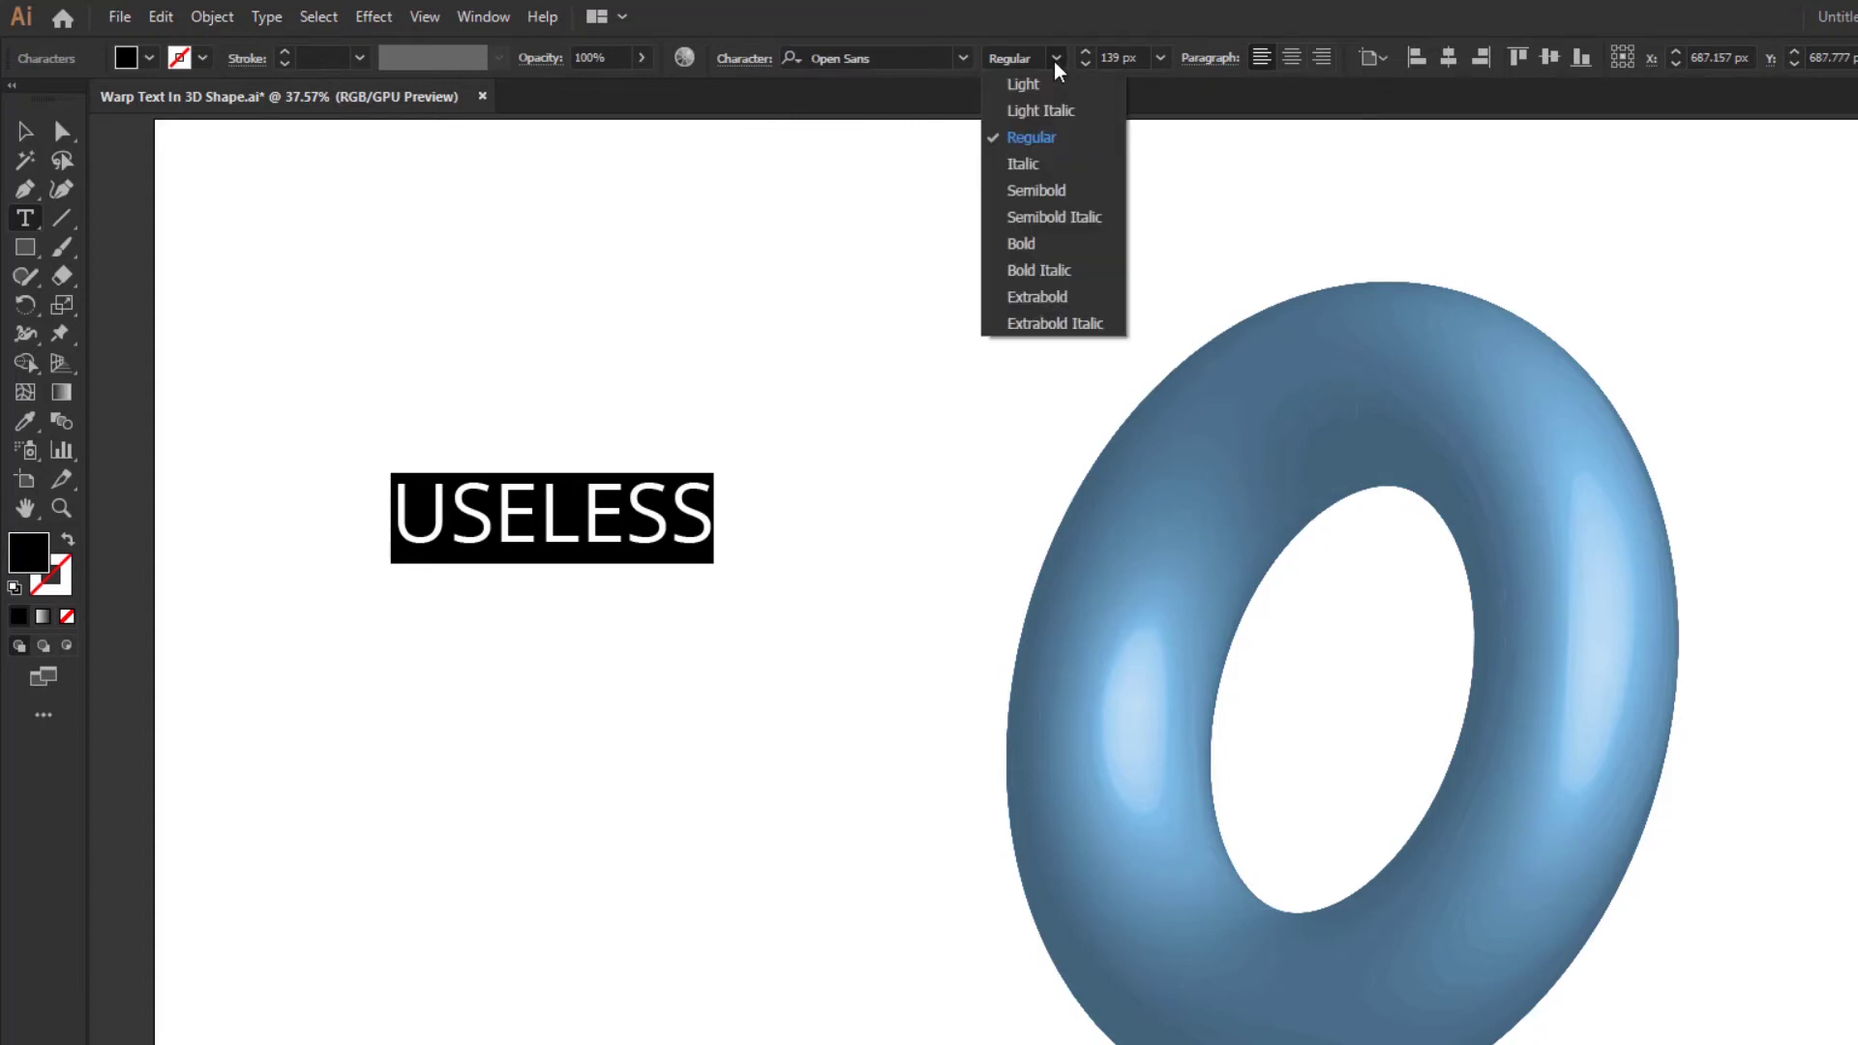
left_click(1048, 196)
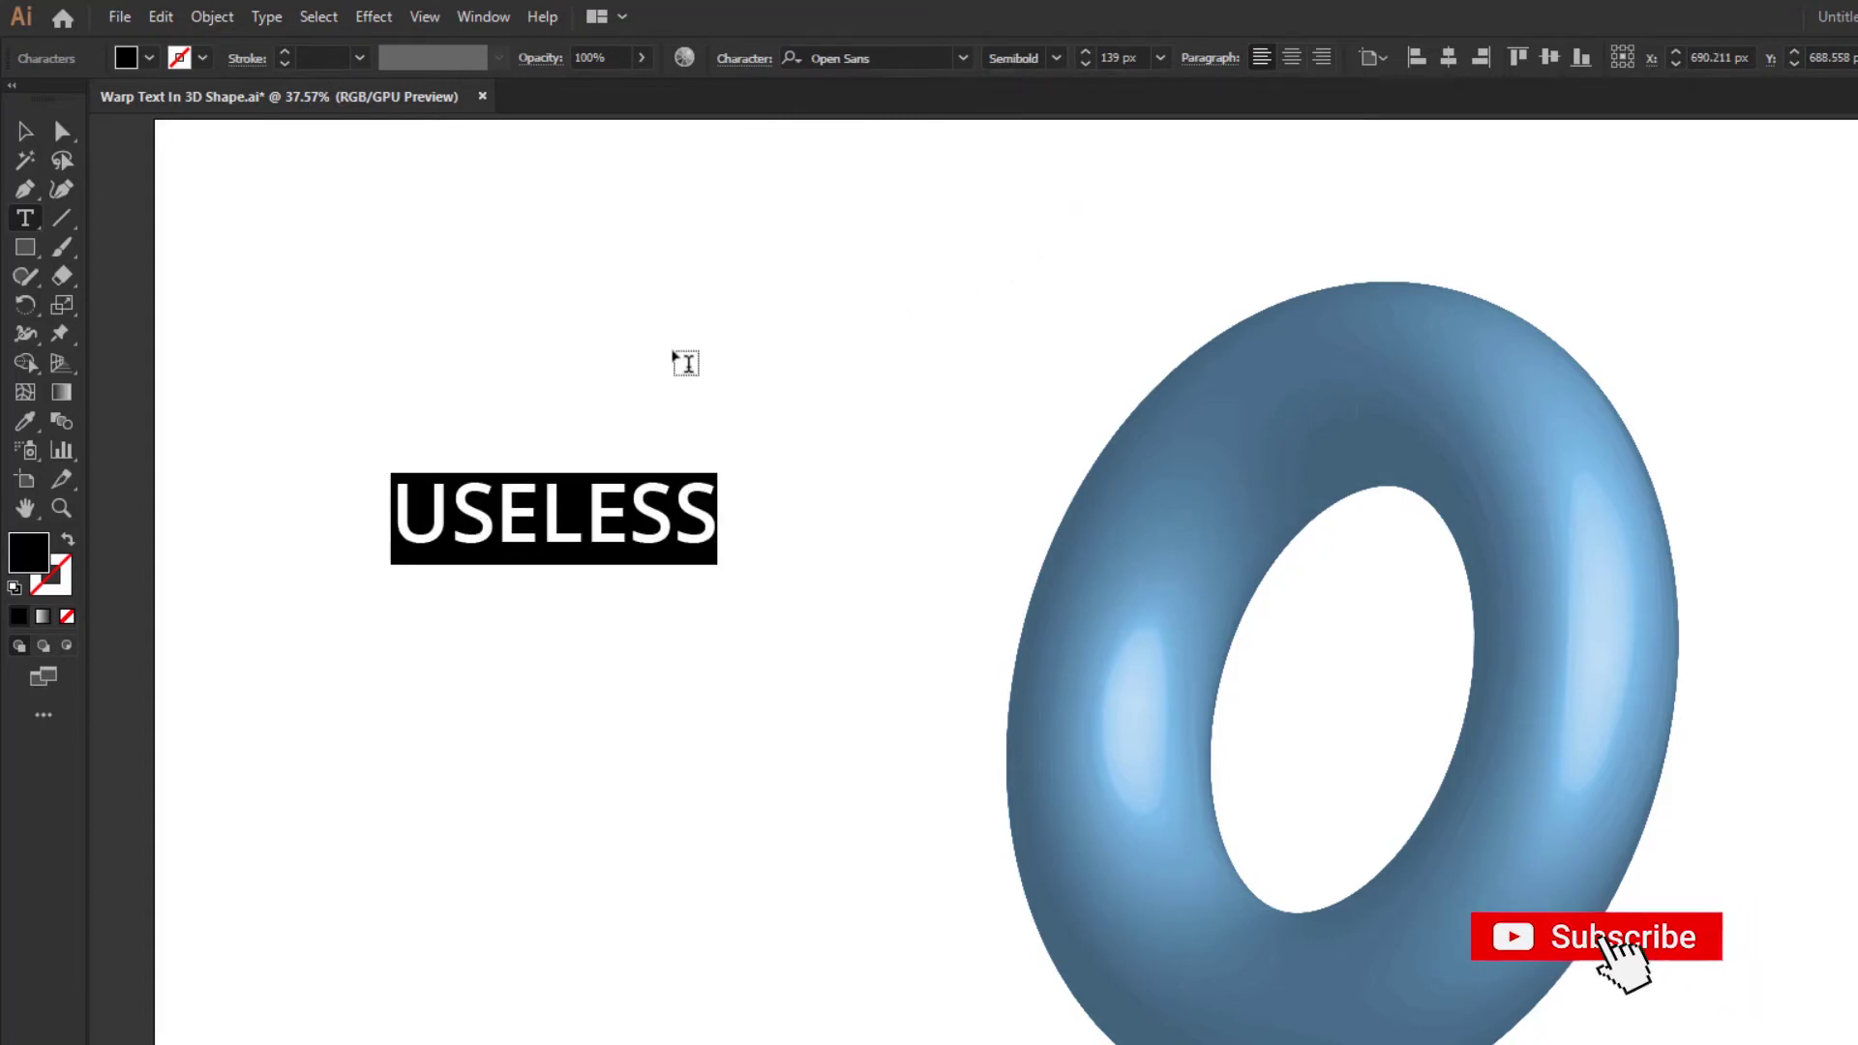
left_click(26, 132)
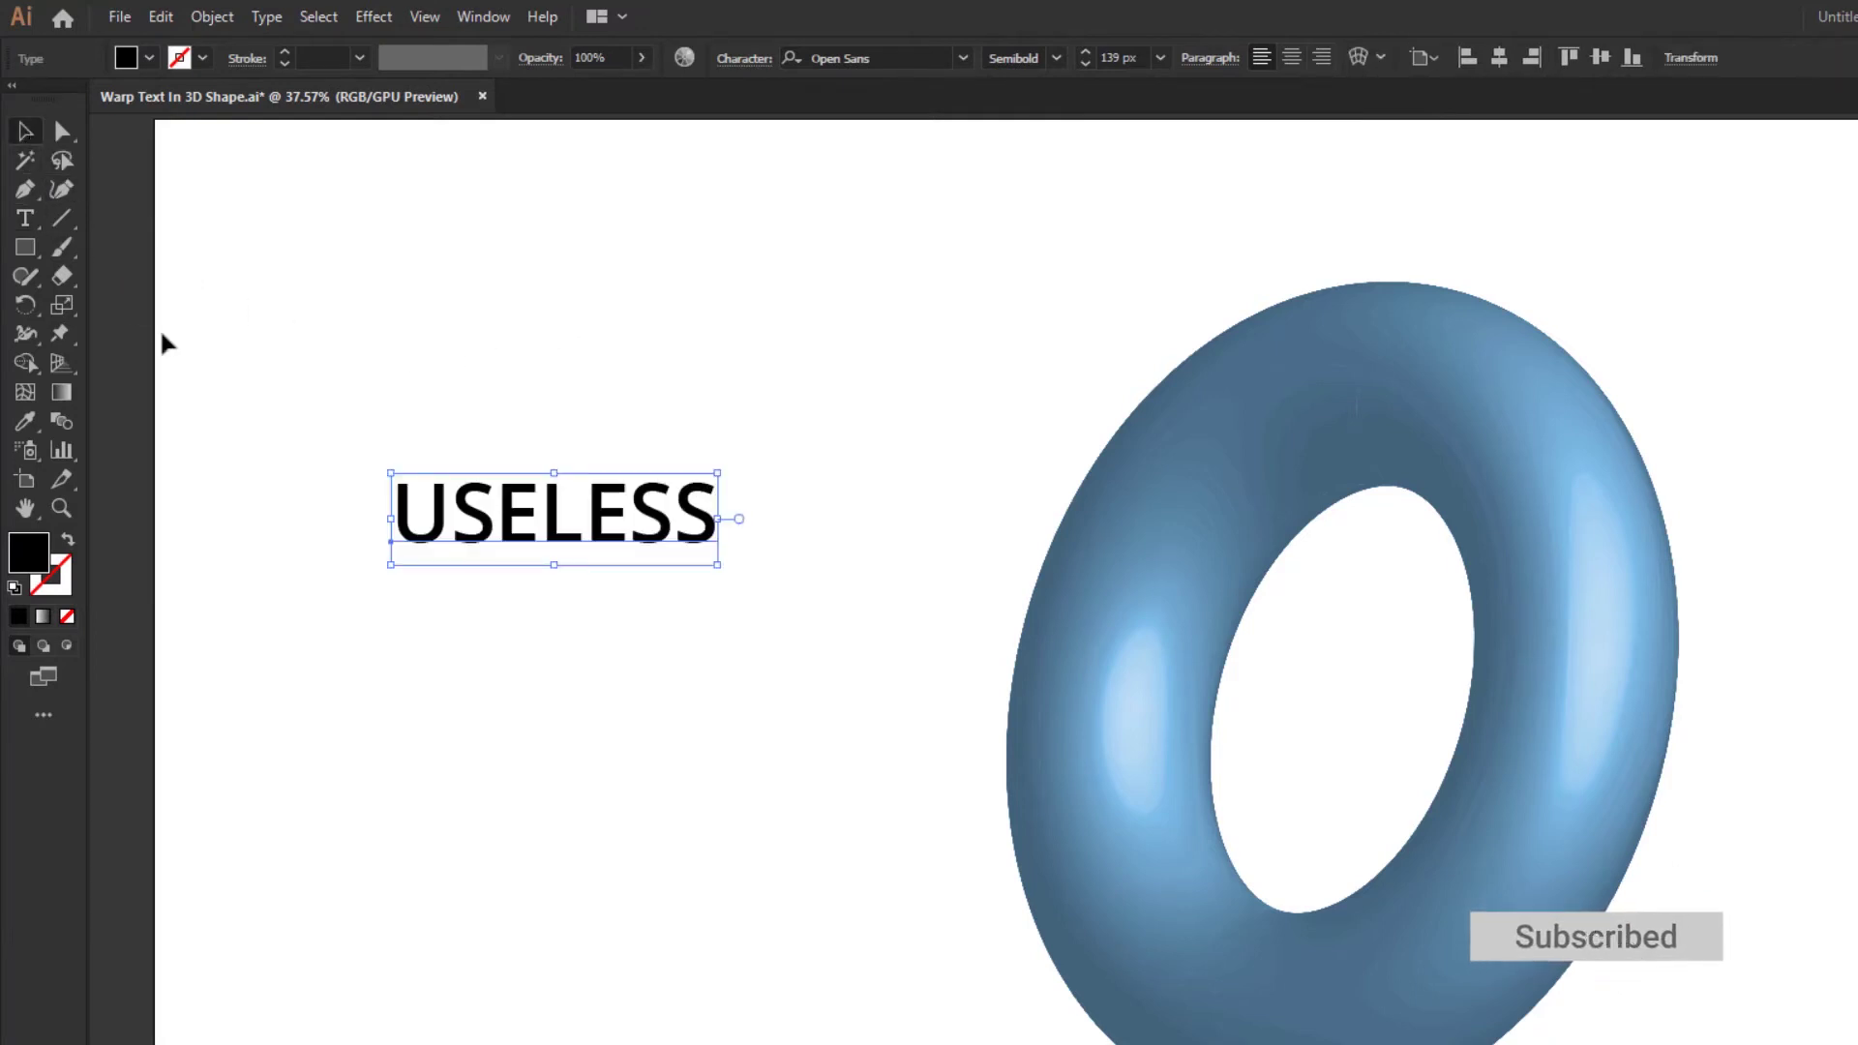
Duplicate USELESS sideways into a slightly raised copy and nudge it into place.
left_click_drag(601, 507, 792, 463)
key("Right")
key("Right")
key("Right")
key("Right")
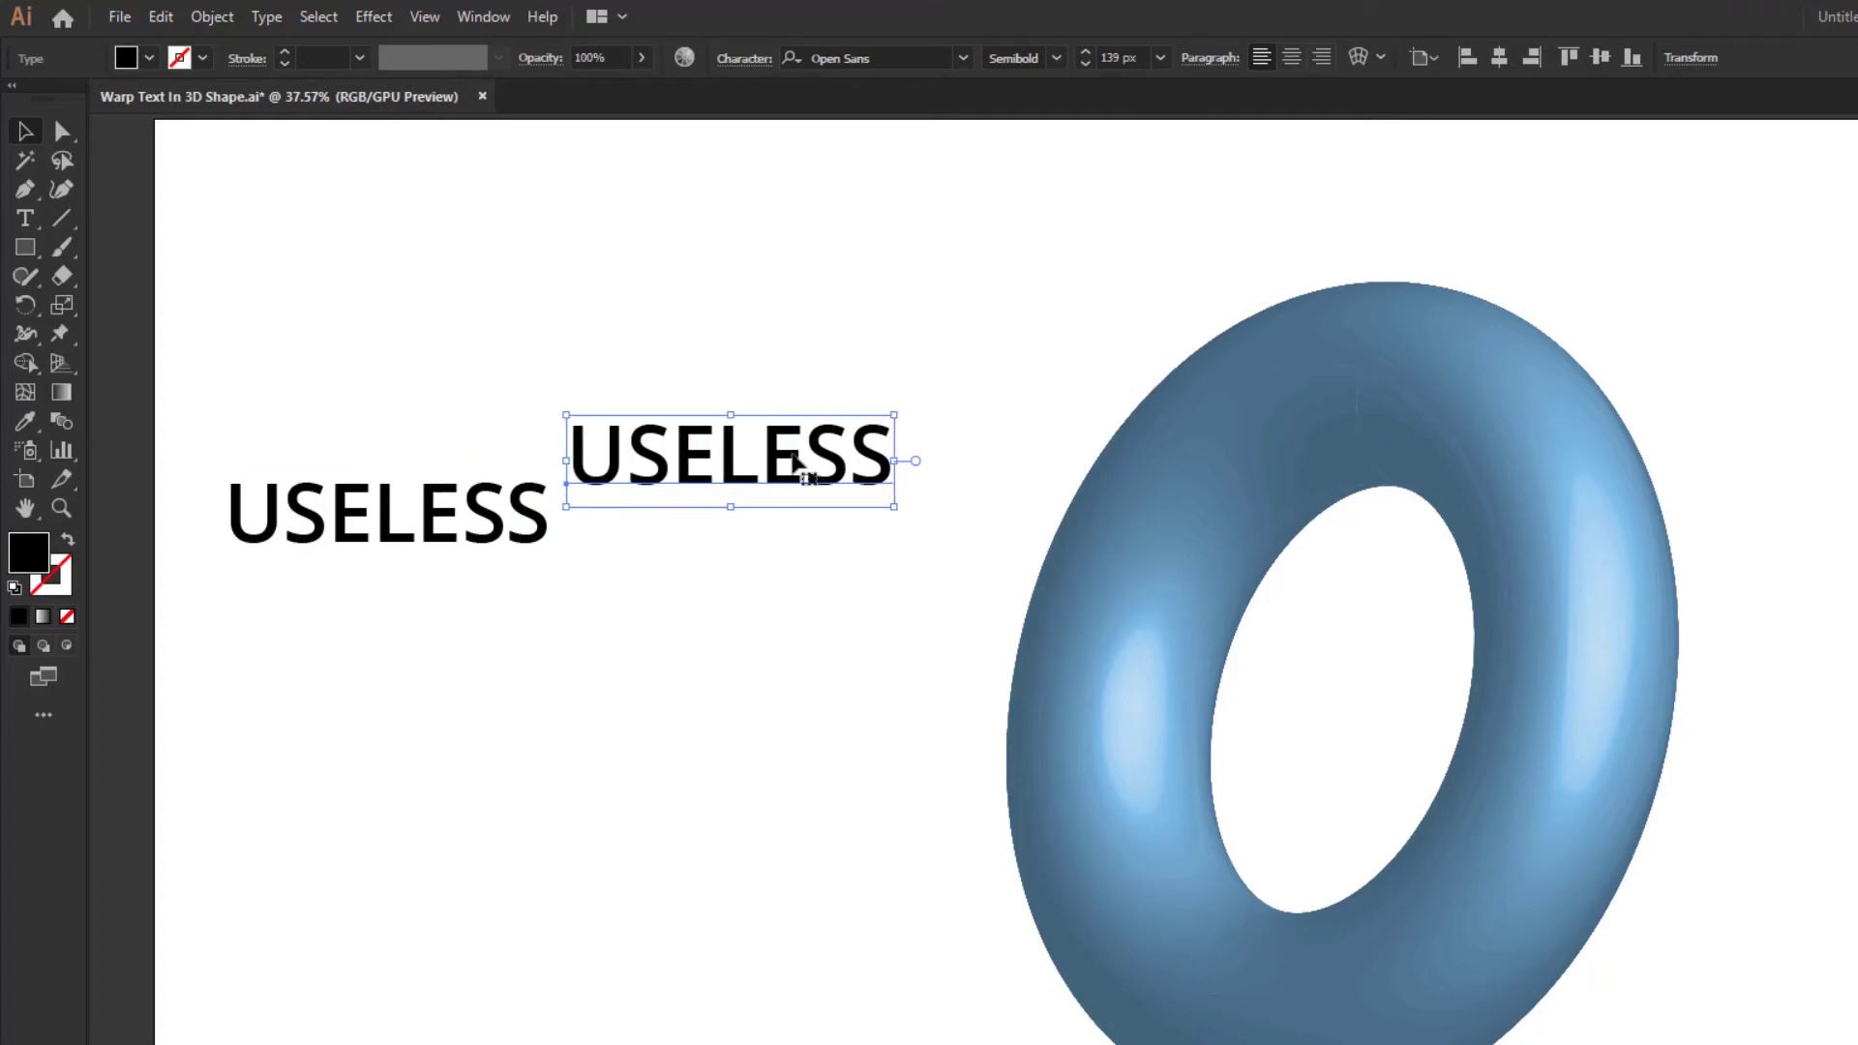
key("Down")
key("Down")
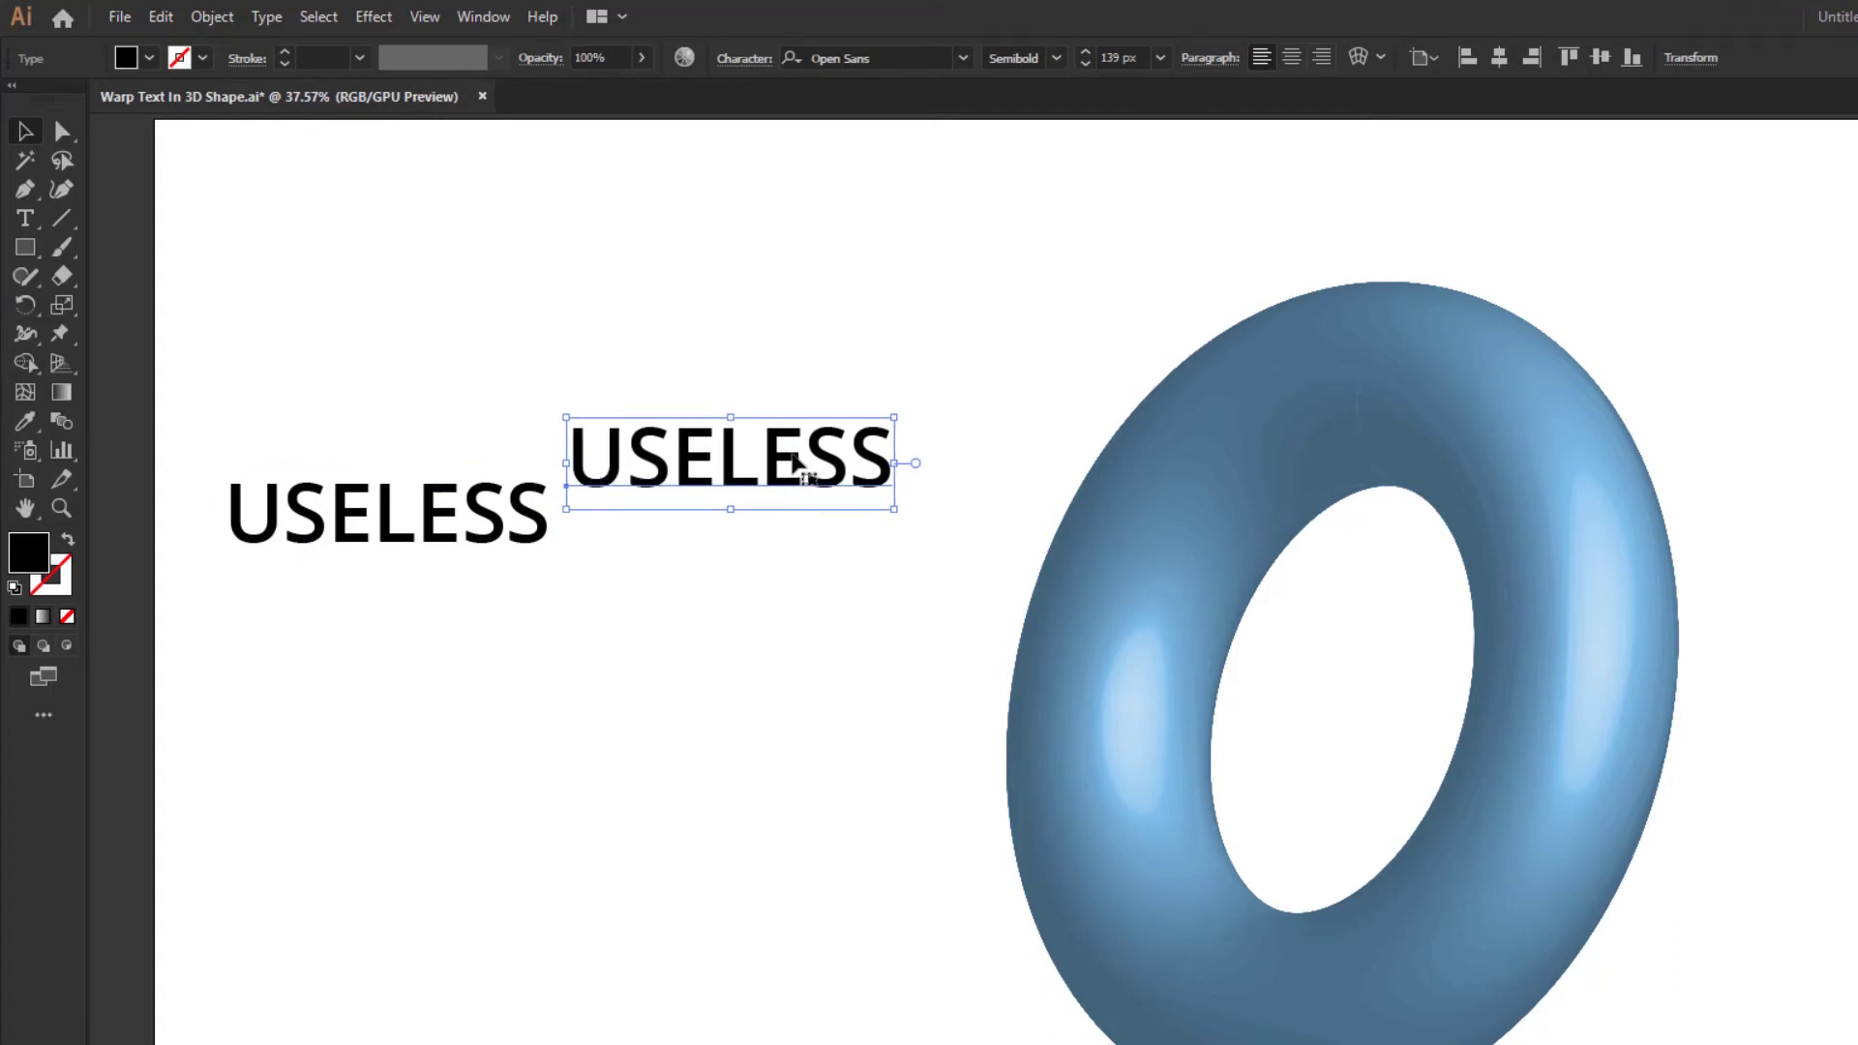
Select both USELESS texts and move them about 298 px lower on the artboard.
left_click(684, 354)
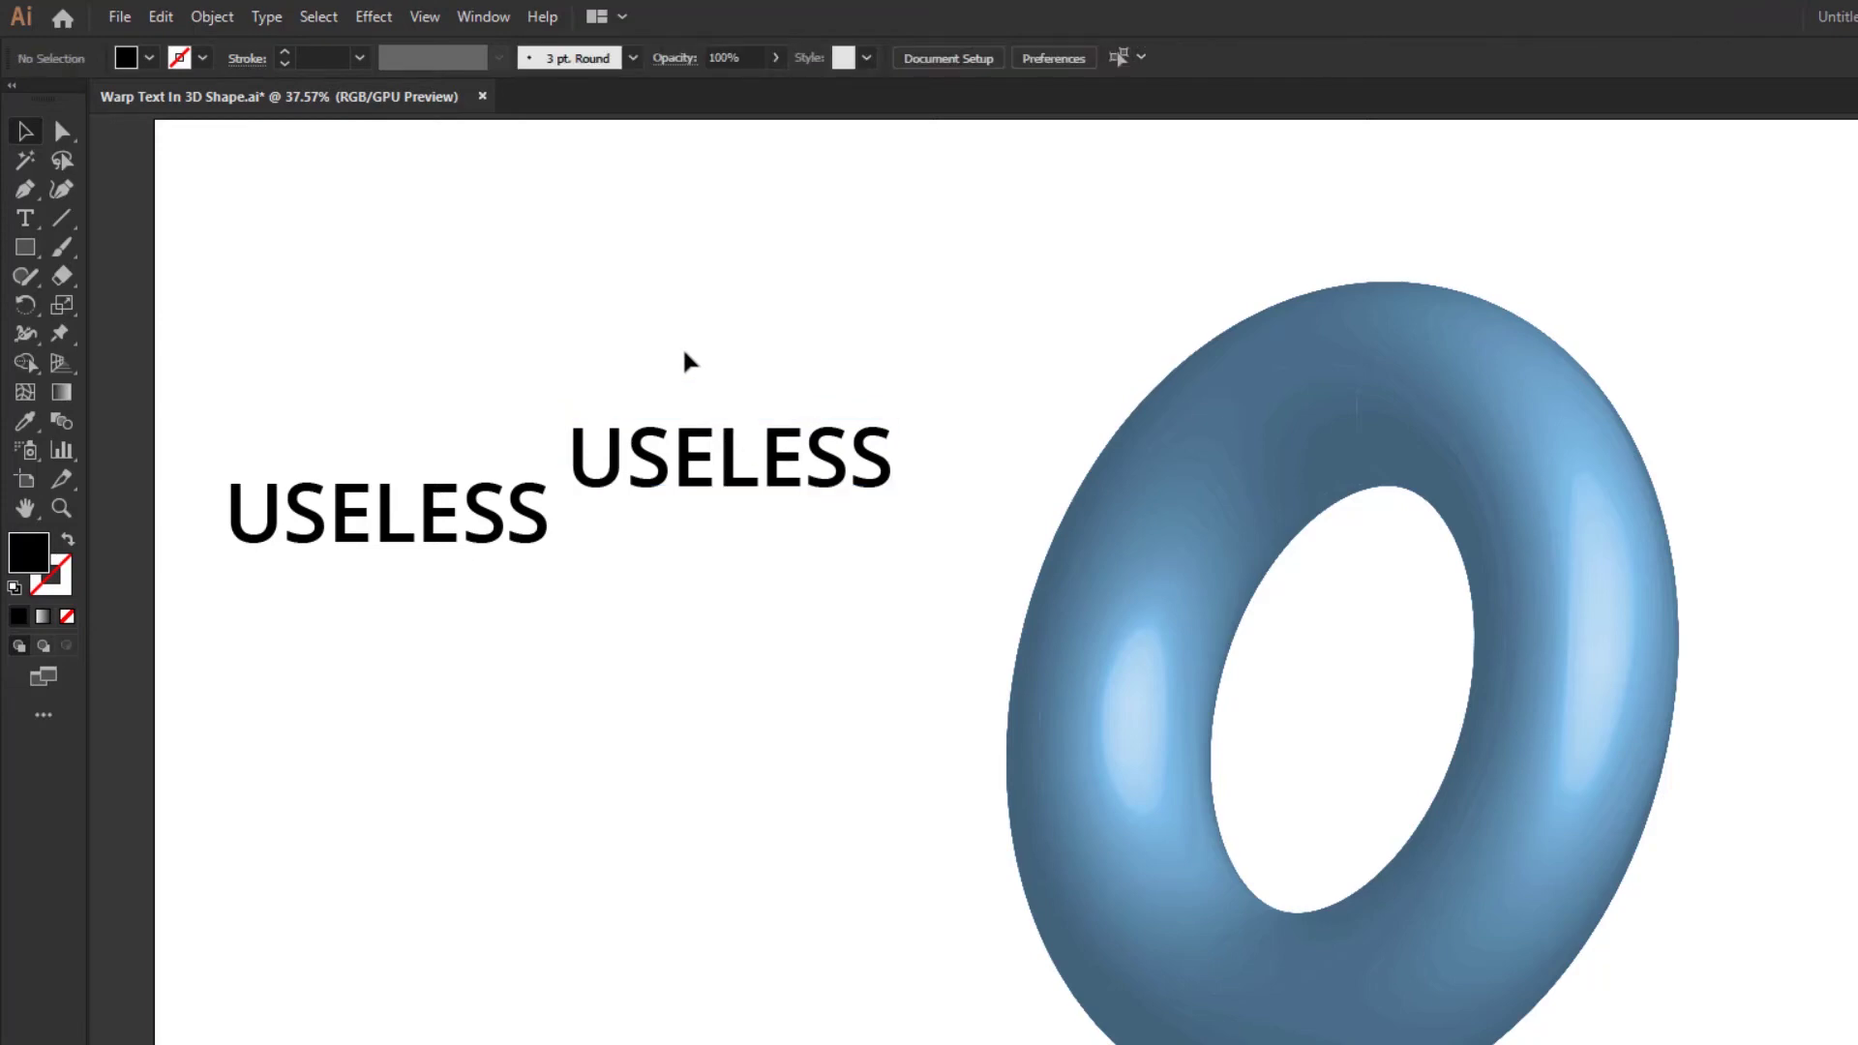
left_click(688, 445)
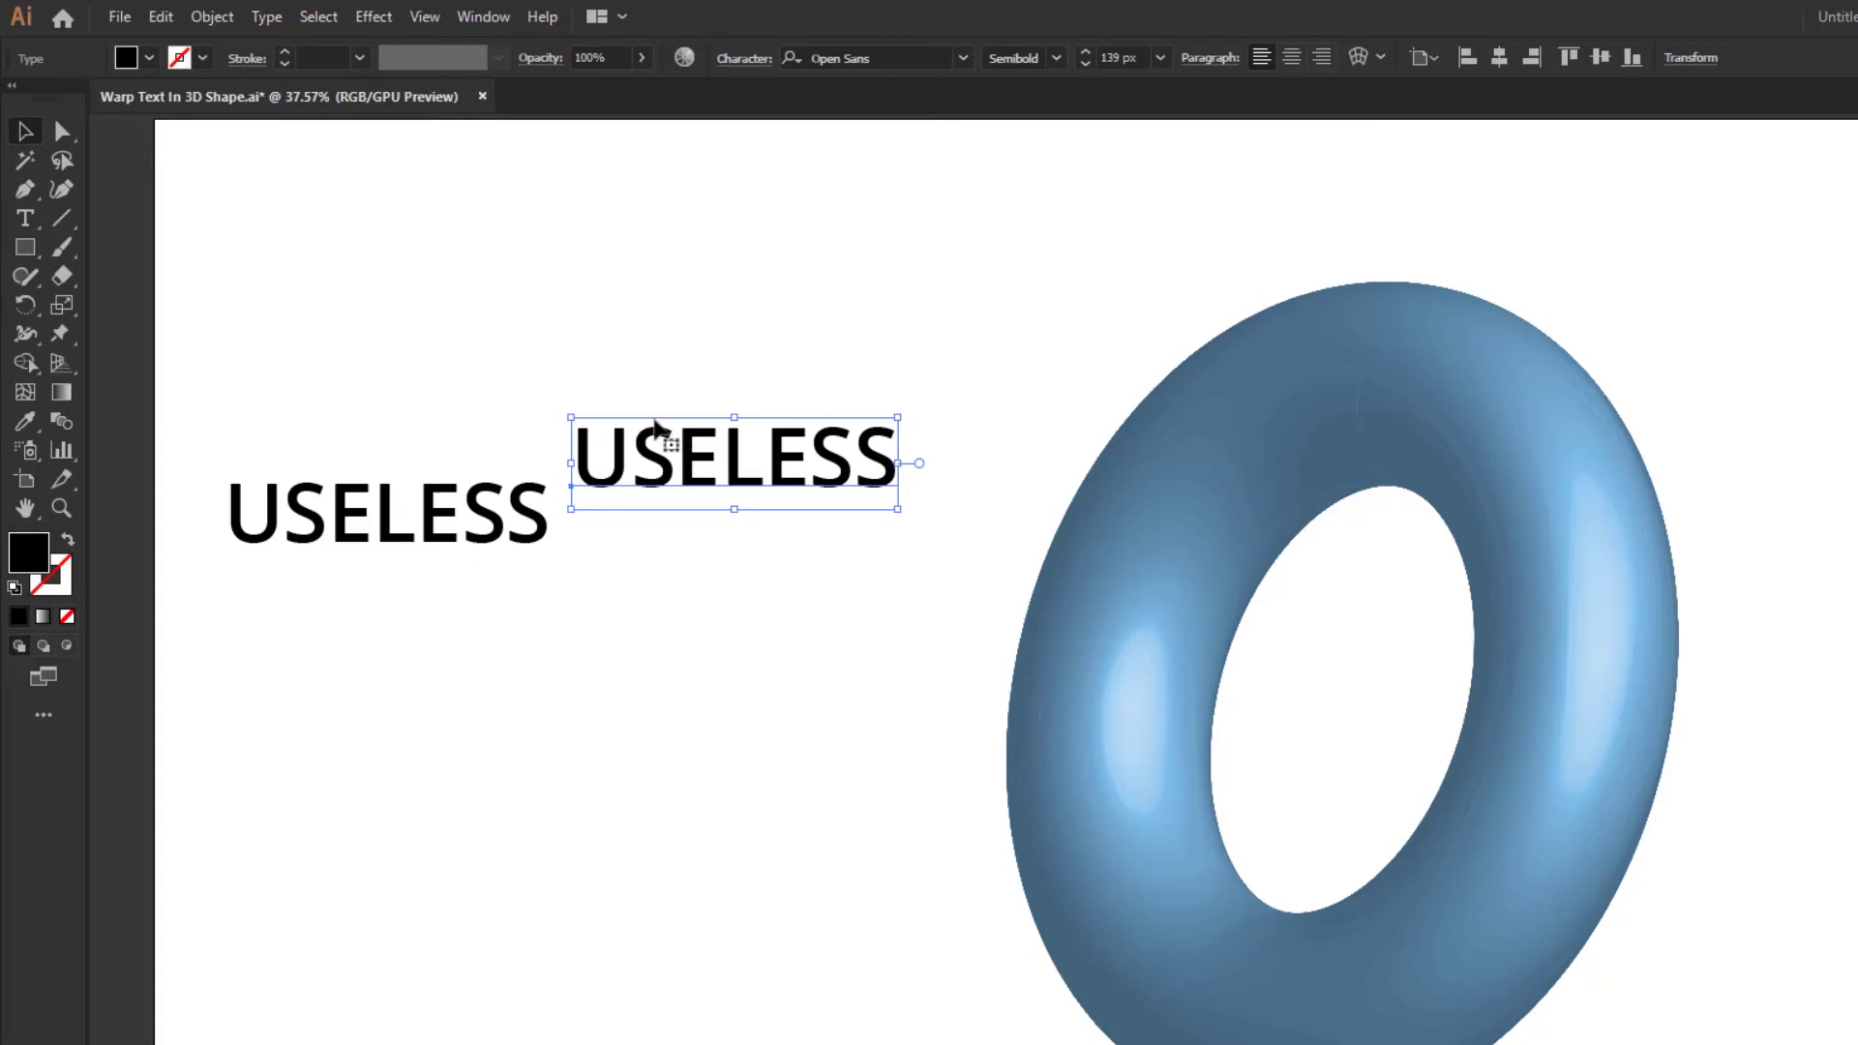
left_click(567, 351)
left_click_drag(380, 392, 761, 645)
left_click_drag(671, 490, 664, 643)
left_click(702, 780)
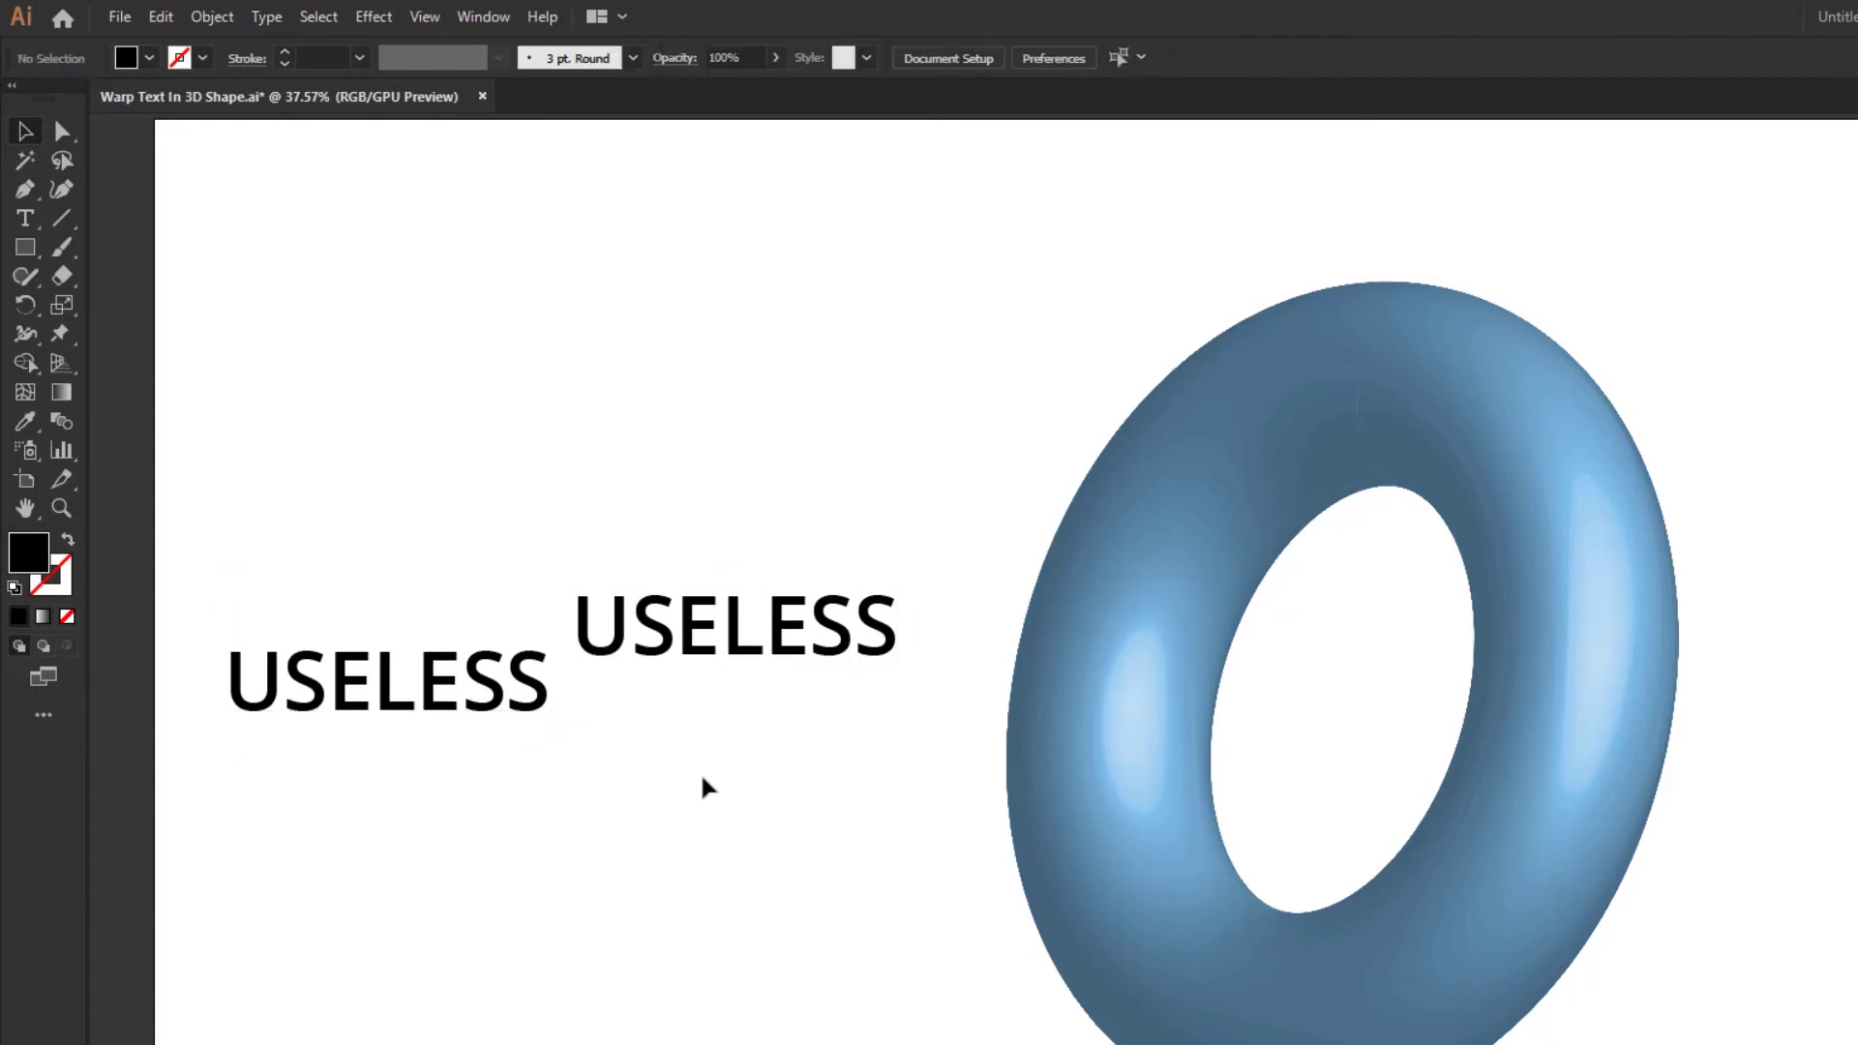
Reflect the left USELESS text across the horizontal axis.
left_click(511, 684)
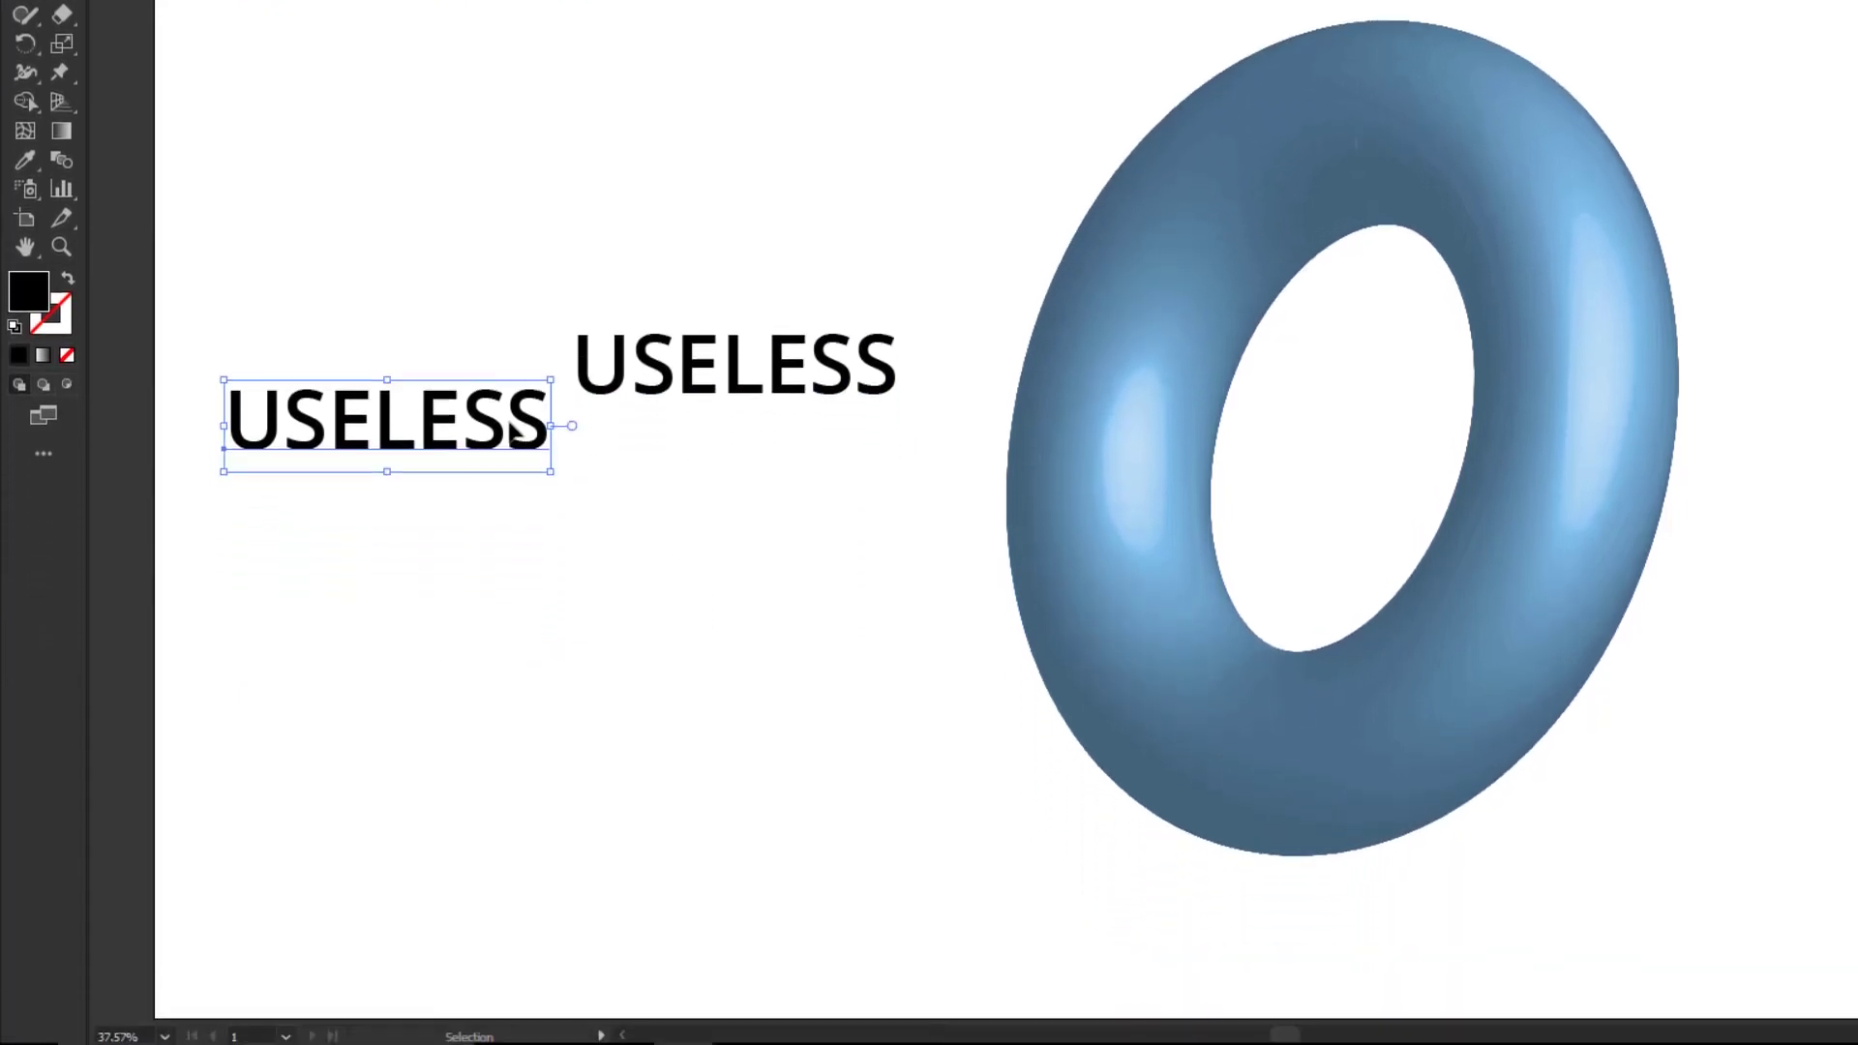
right_click(514, 433)
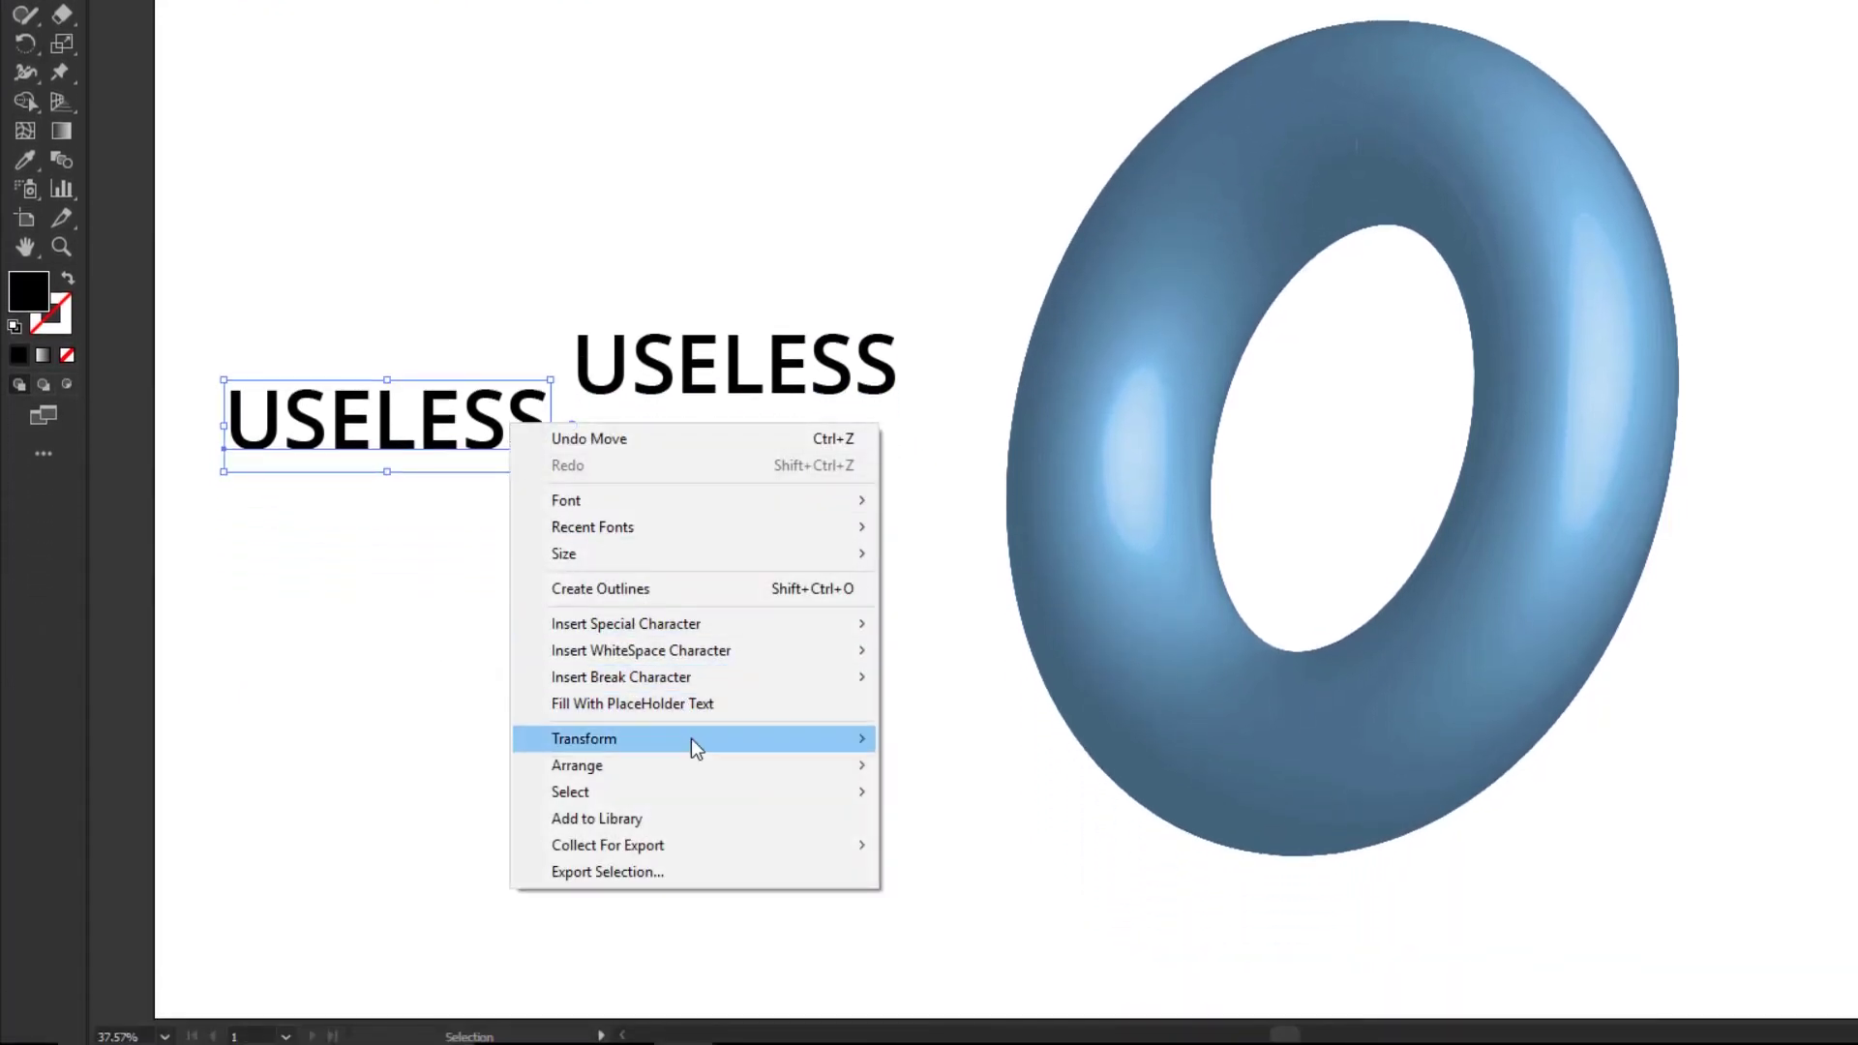
mouse_move(691, 739)
left_click(1007, 833)
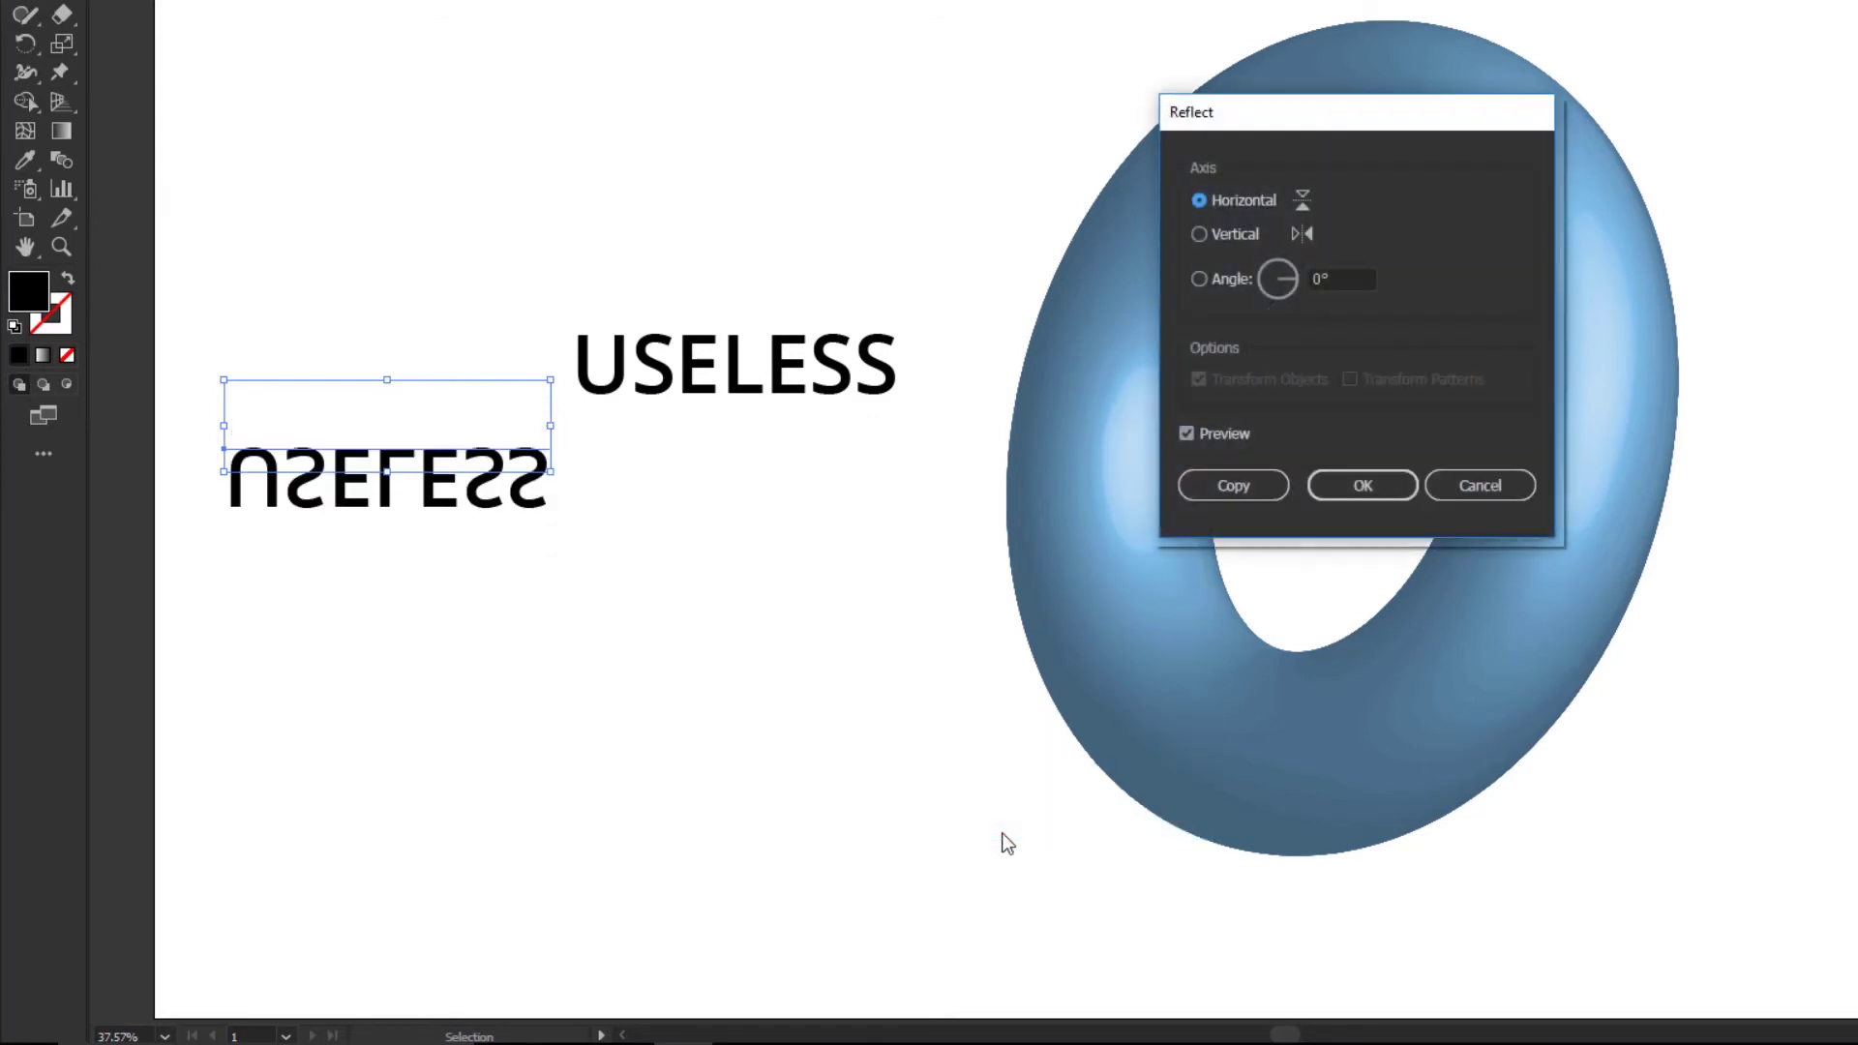
left_click(1340, 486)
Reflect the upright USELESS text horizontally too, then select both flipped texts.
left_click(835, 384)
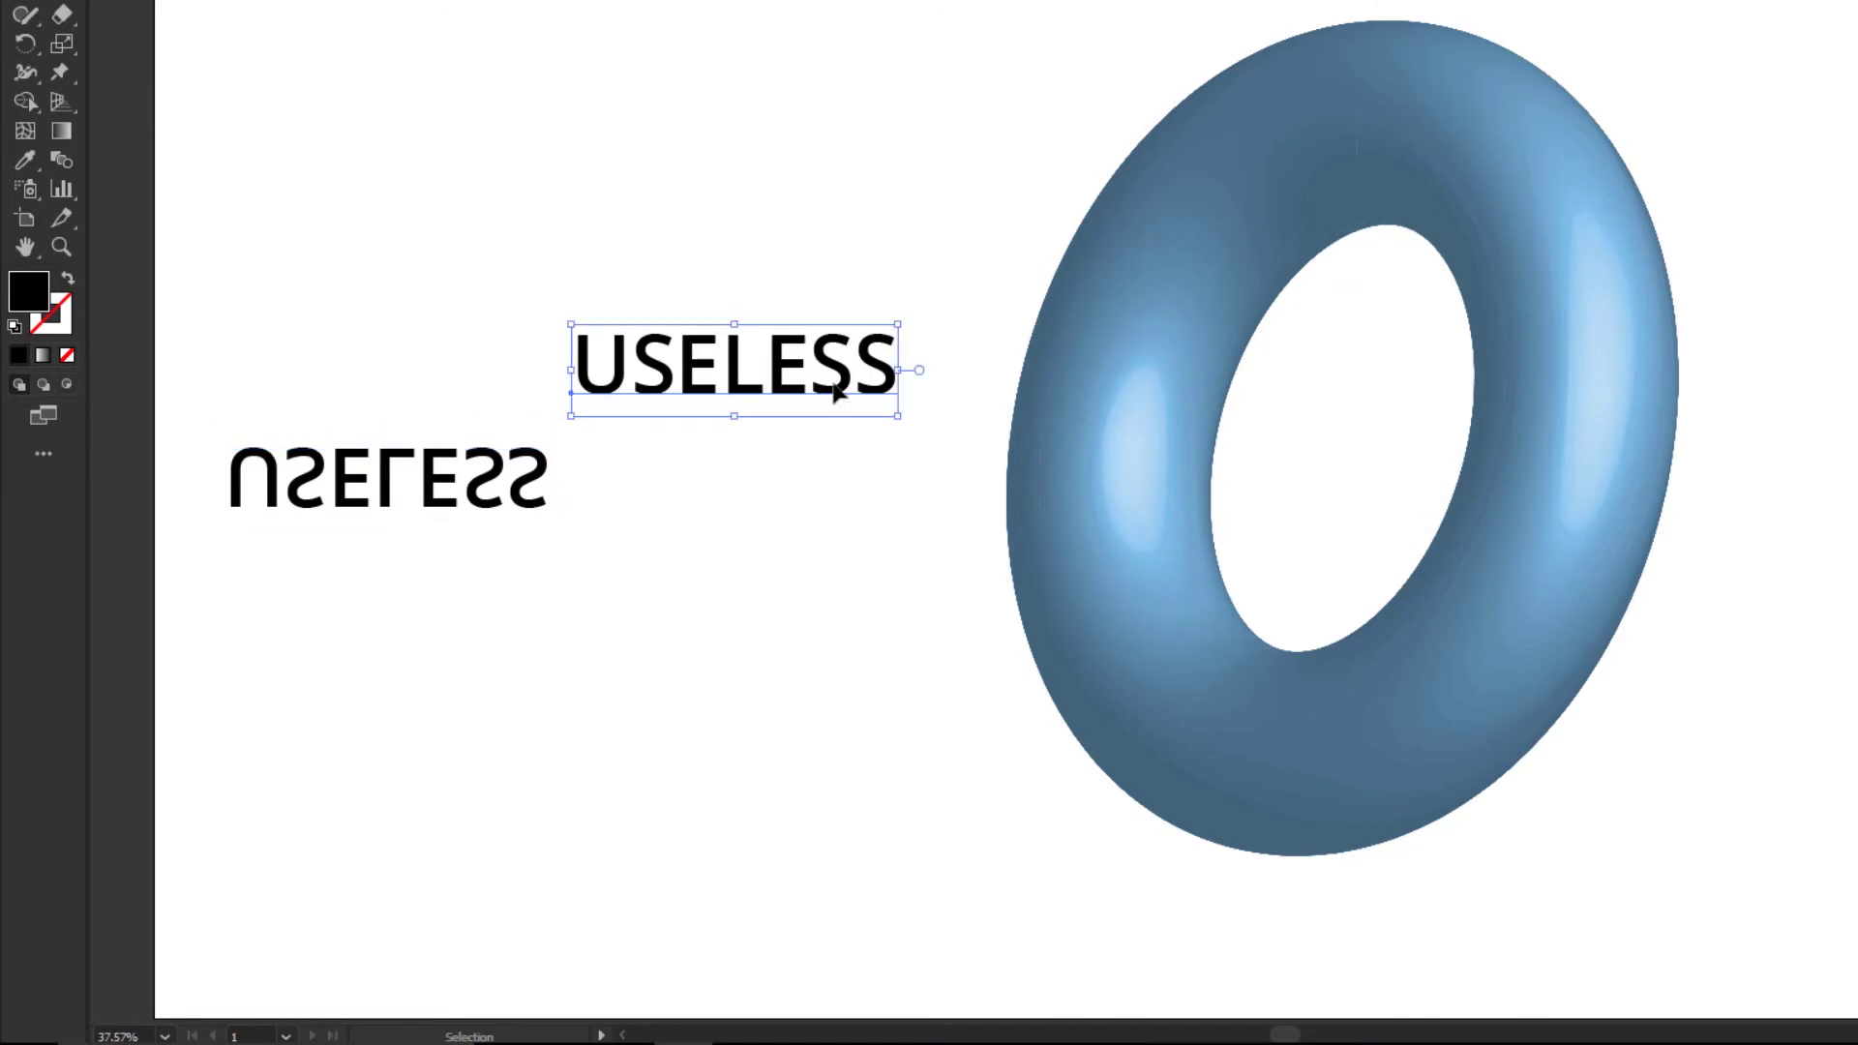
right_click(835, 384)
mouse_move(937, 709)
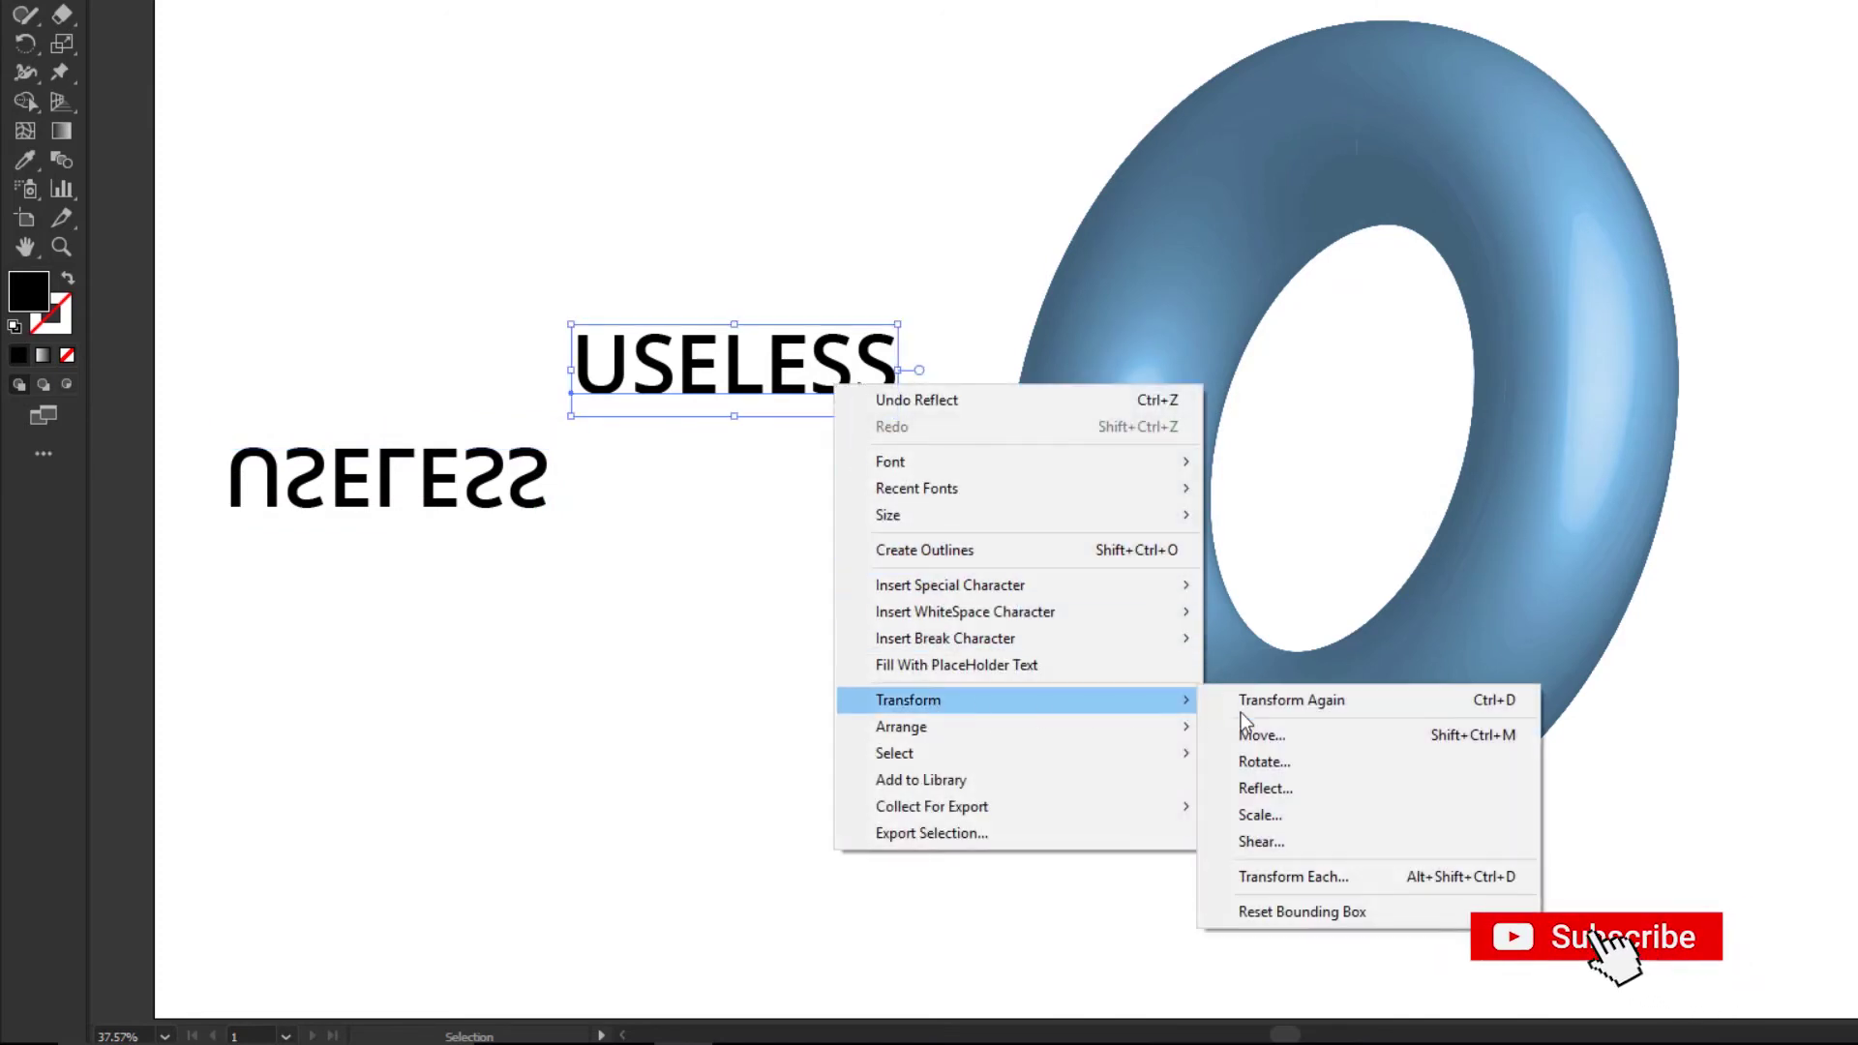
left_click(1319, 790)
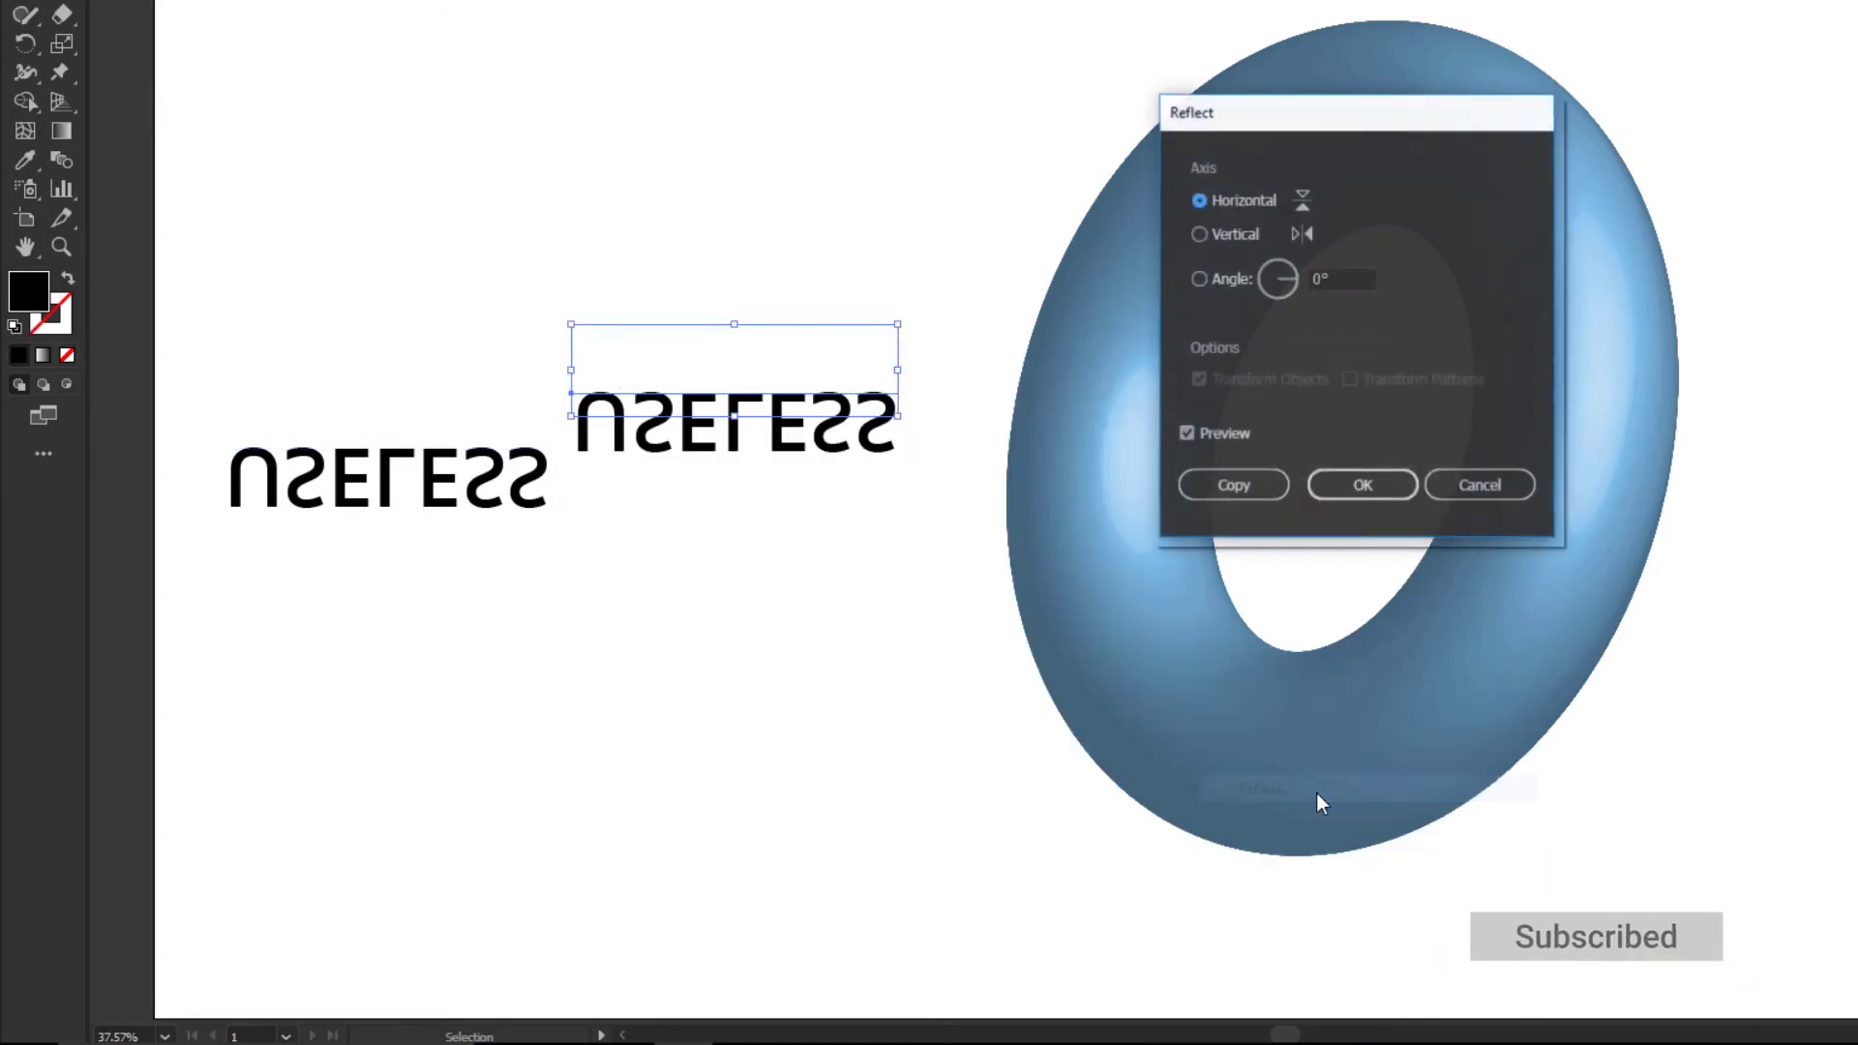
left_click(1340, 496)
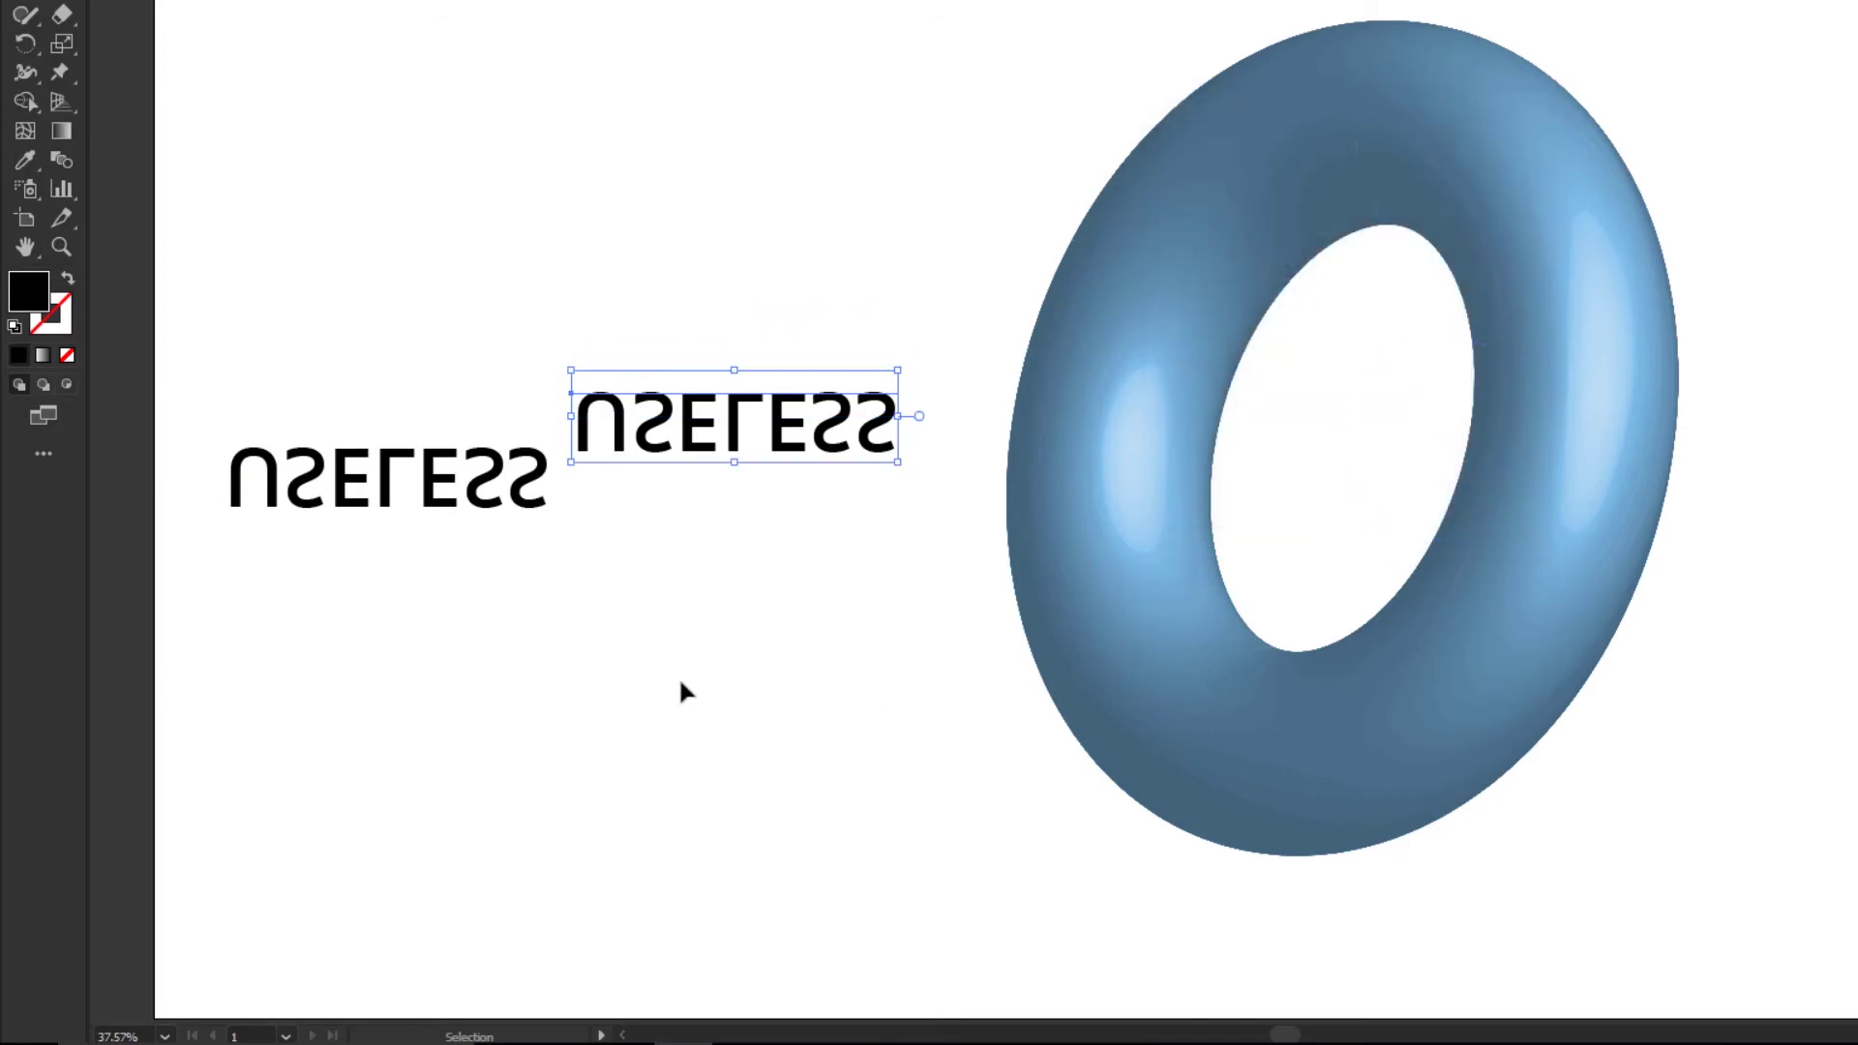
left_click(590, 656)
left_click_drag(415, 306, 647, 553)
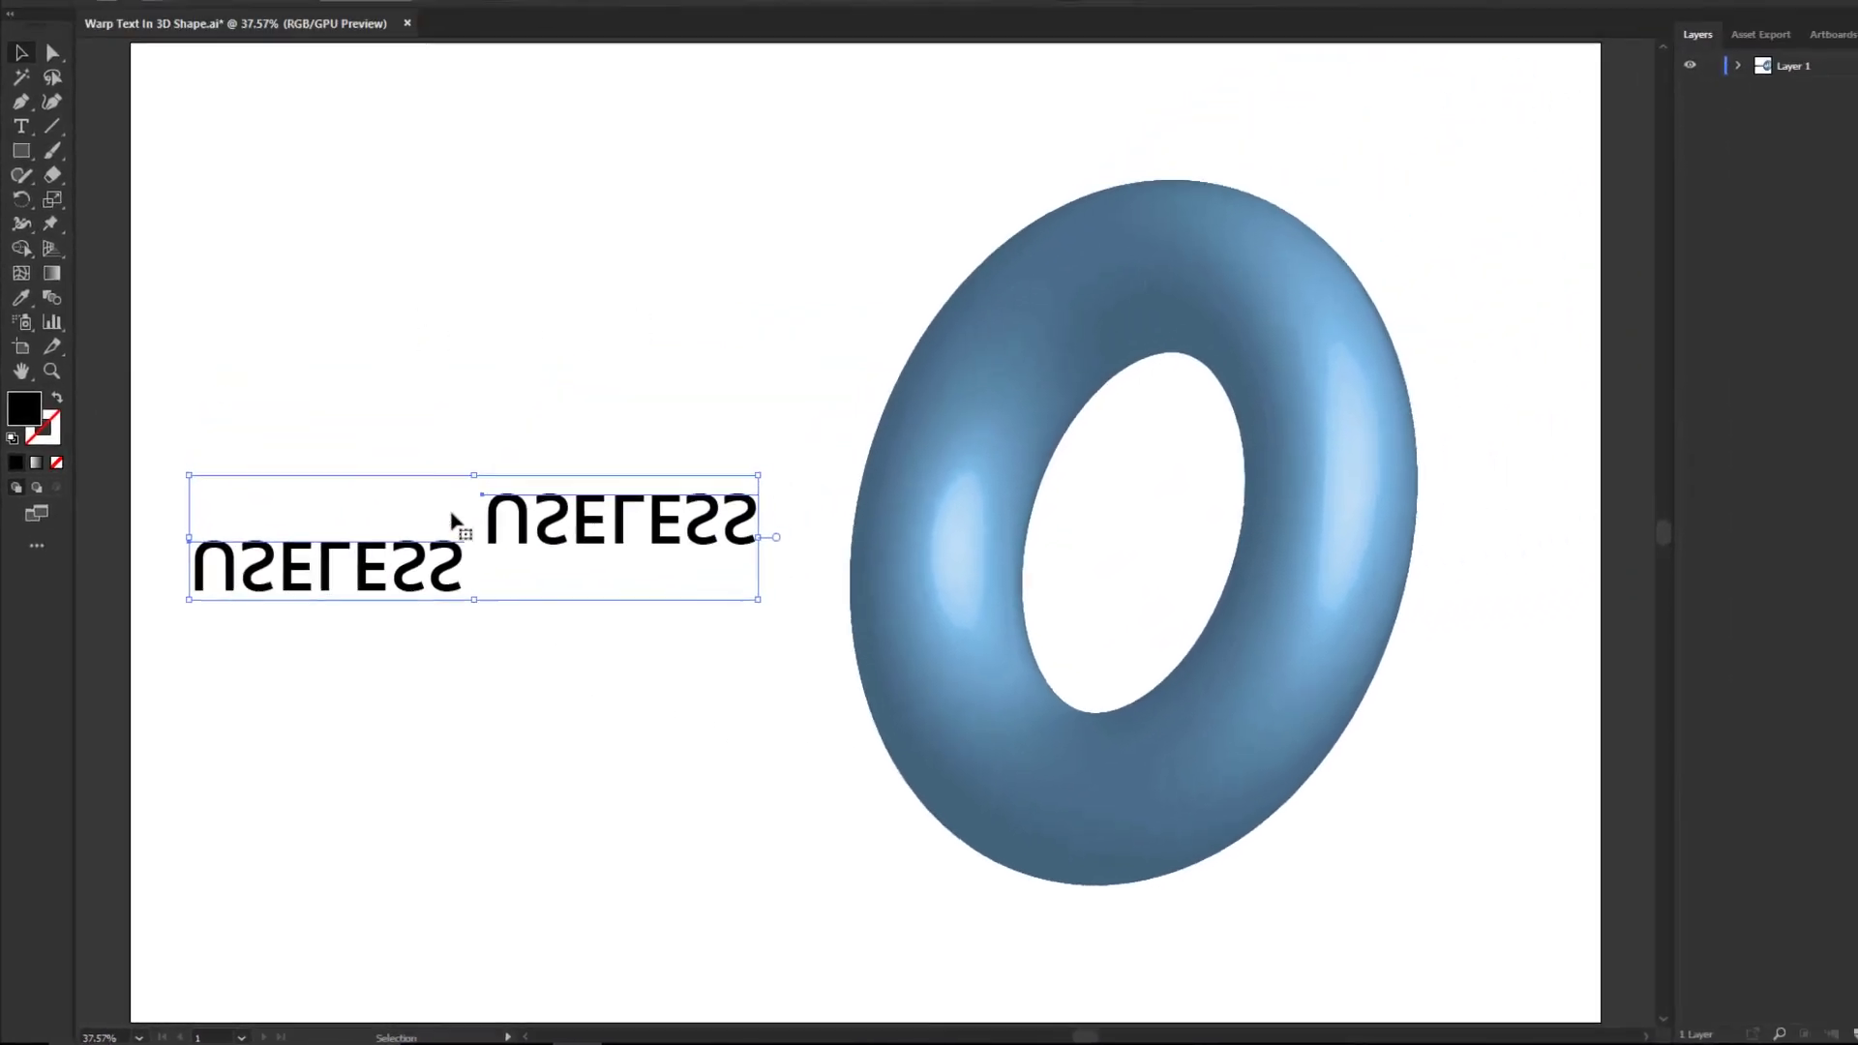
Show the Symbols panel floating over the canvas.
left_click(387, 13)
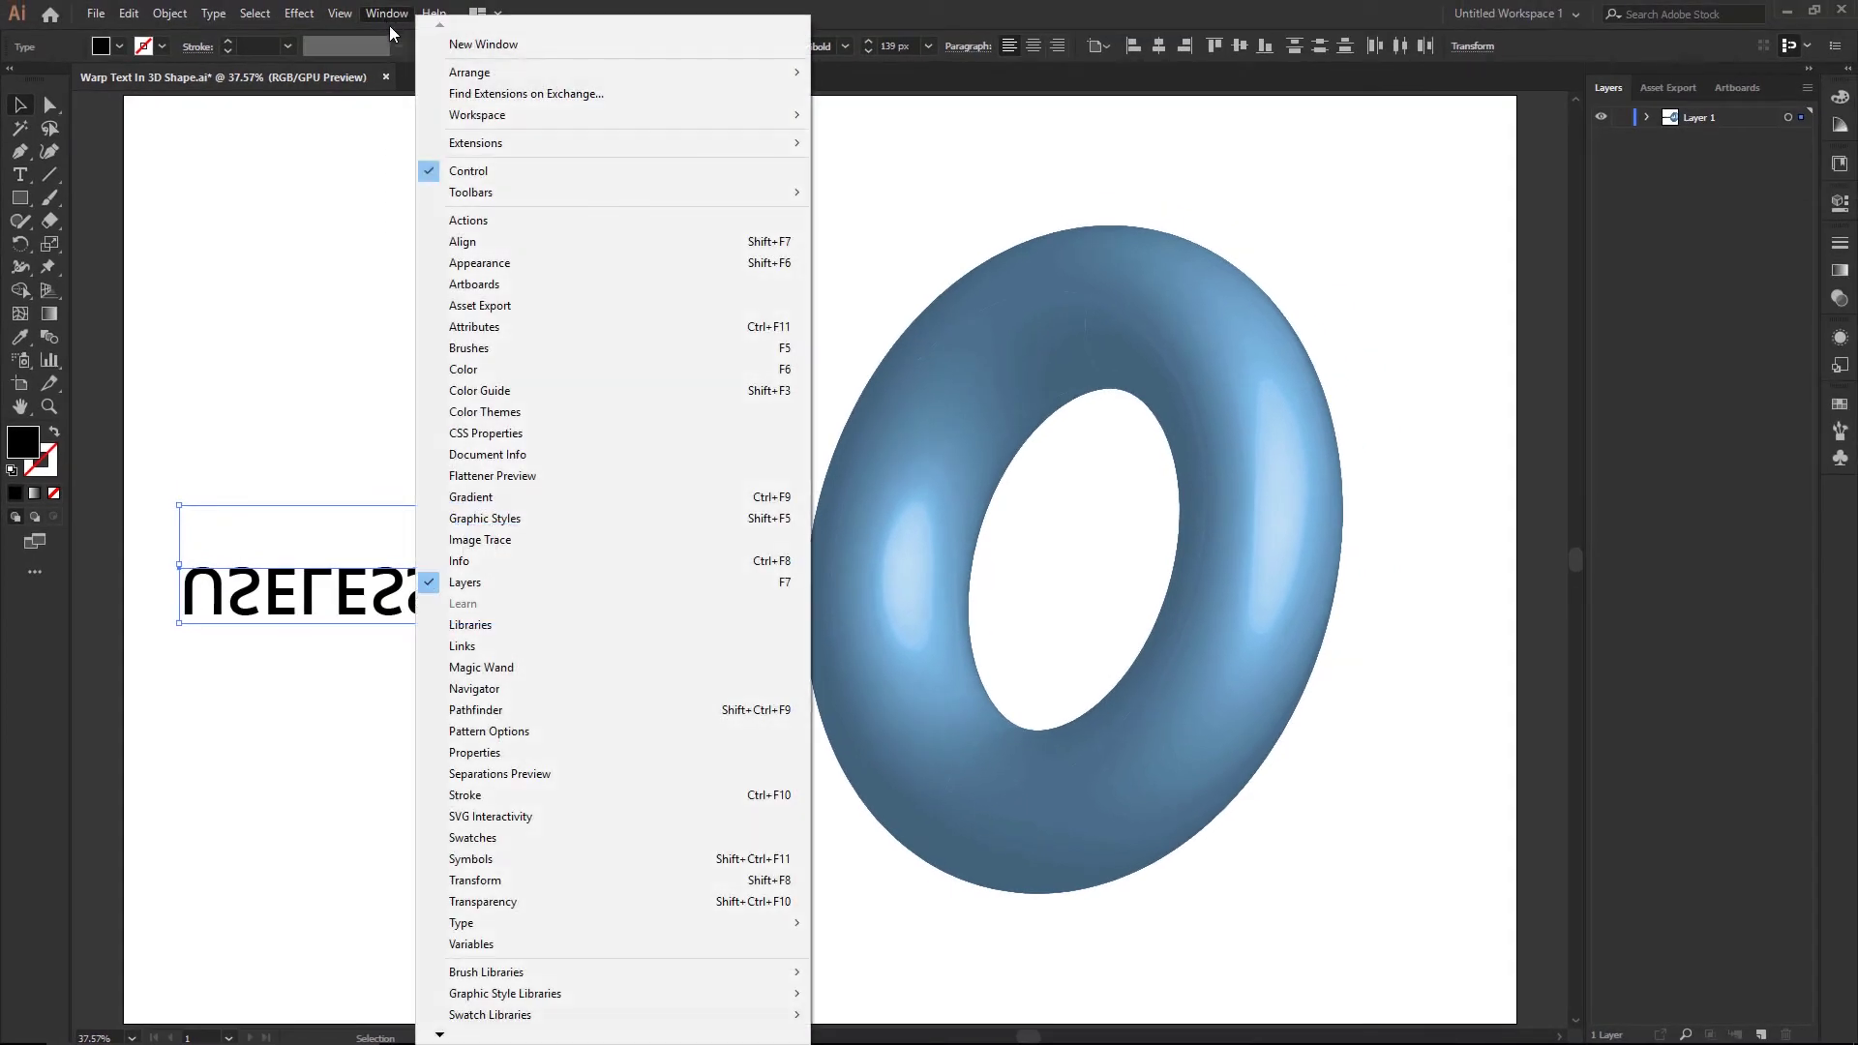
left_click(548, 866)
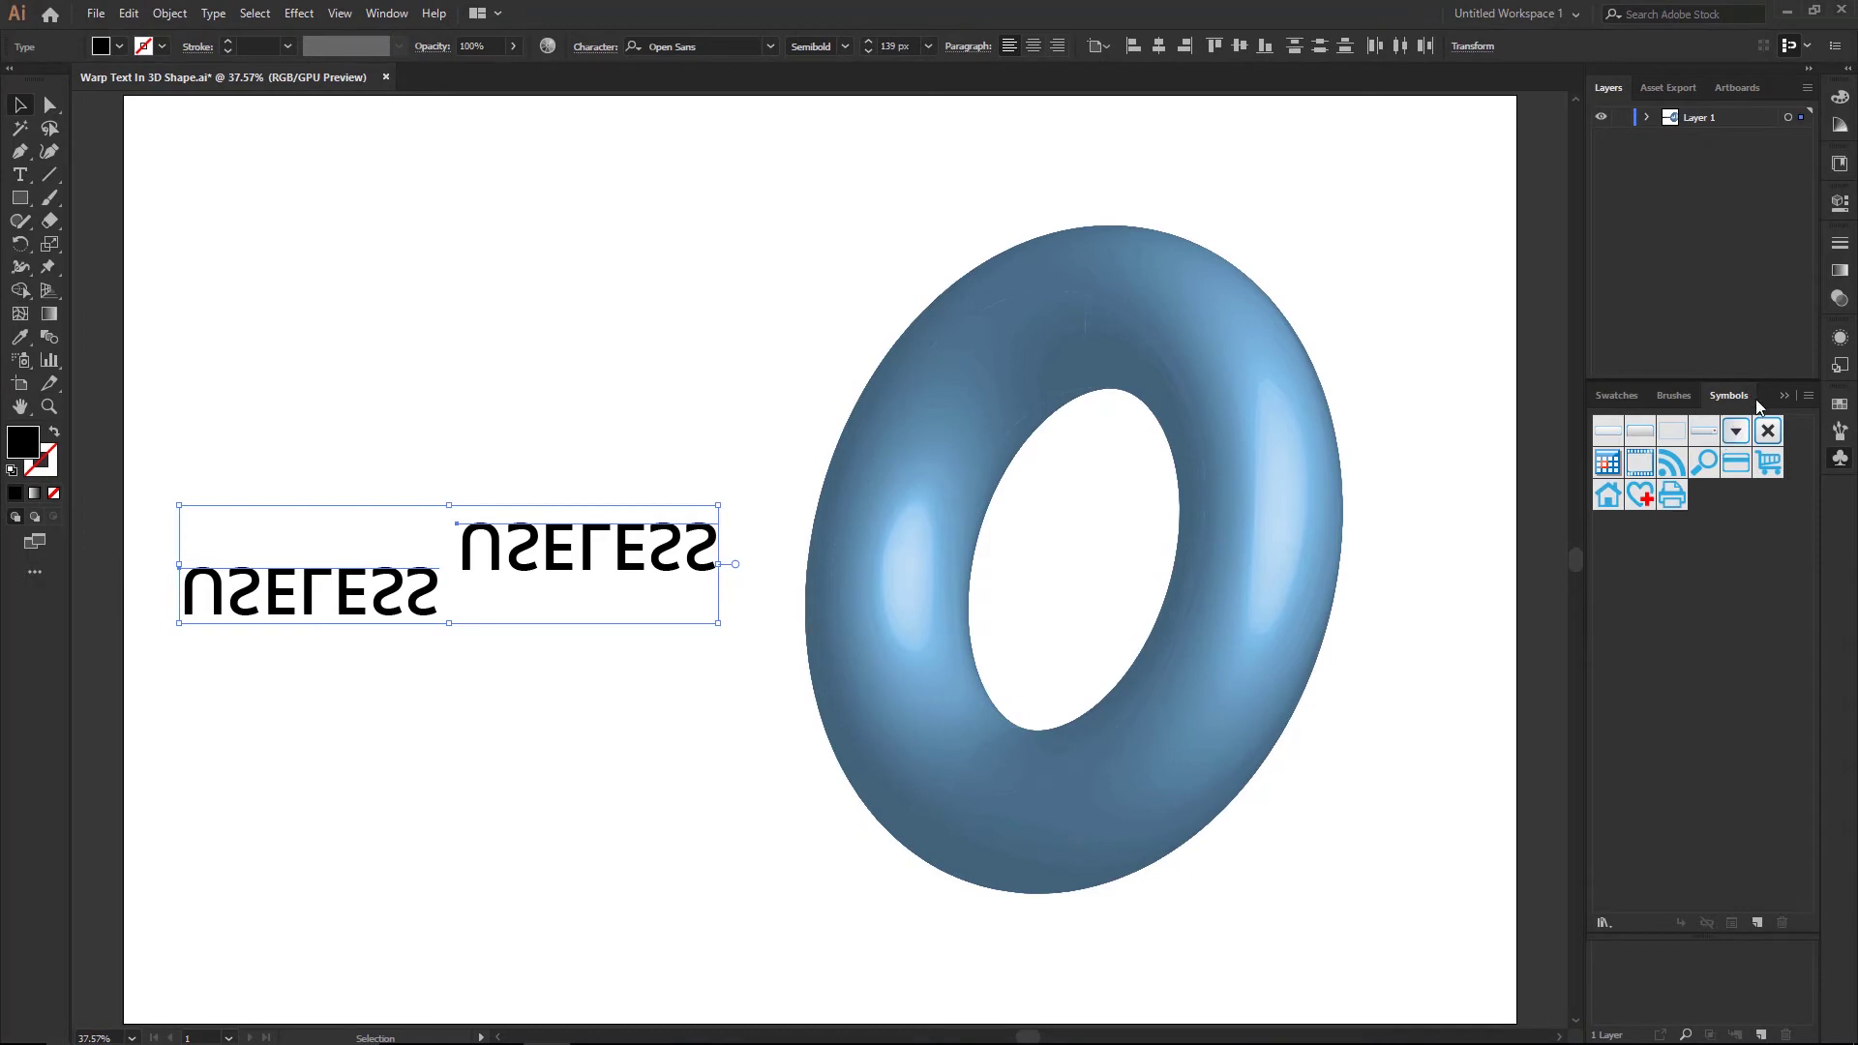
left_click_drag(1768, 404, 1452, 380)
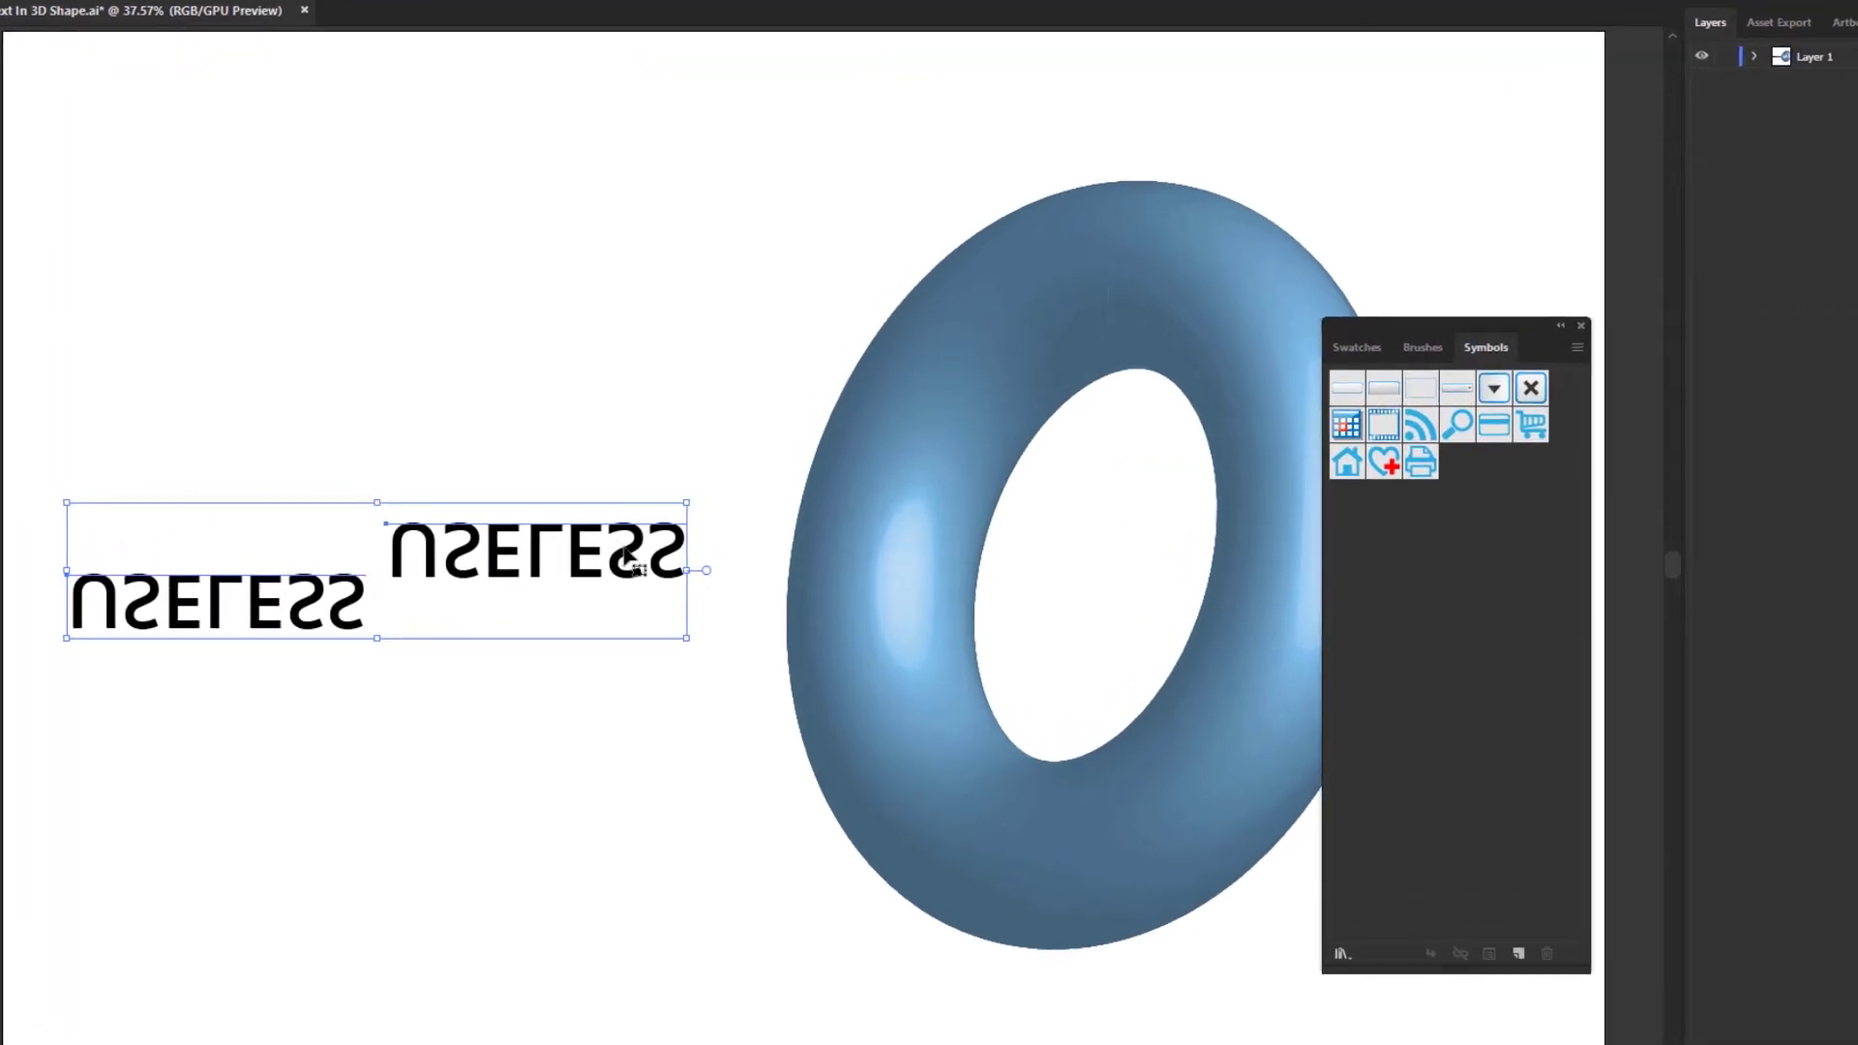
Save the two flipped USELESS texts as a new symbol named Text 1.
left_click_drag(628, 555, 1456, 469)
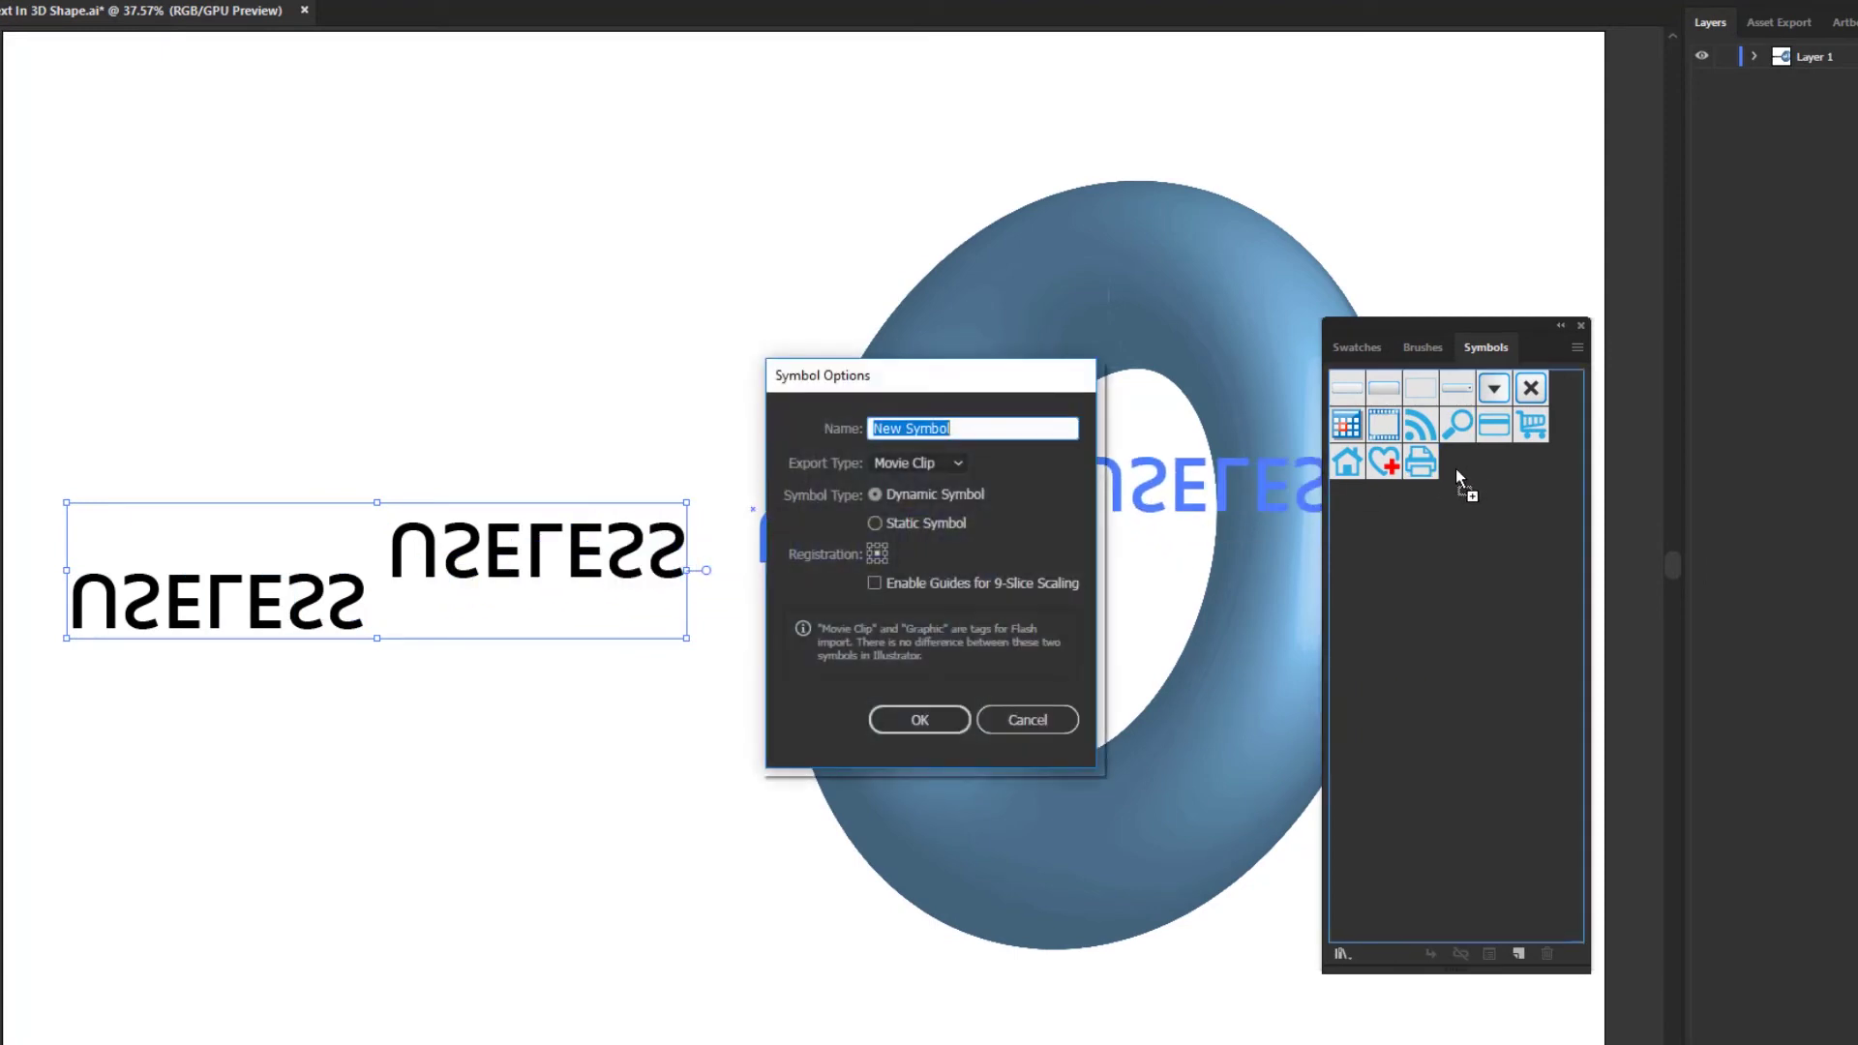
type("Text 1")
left_click(946, 716)
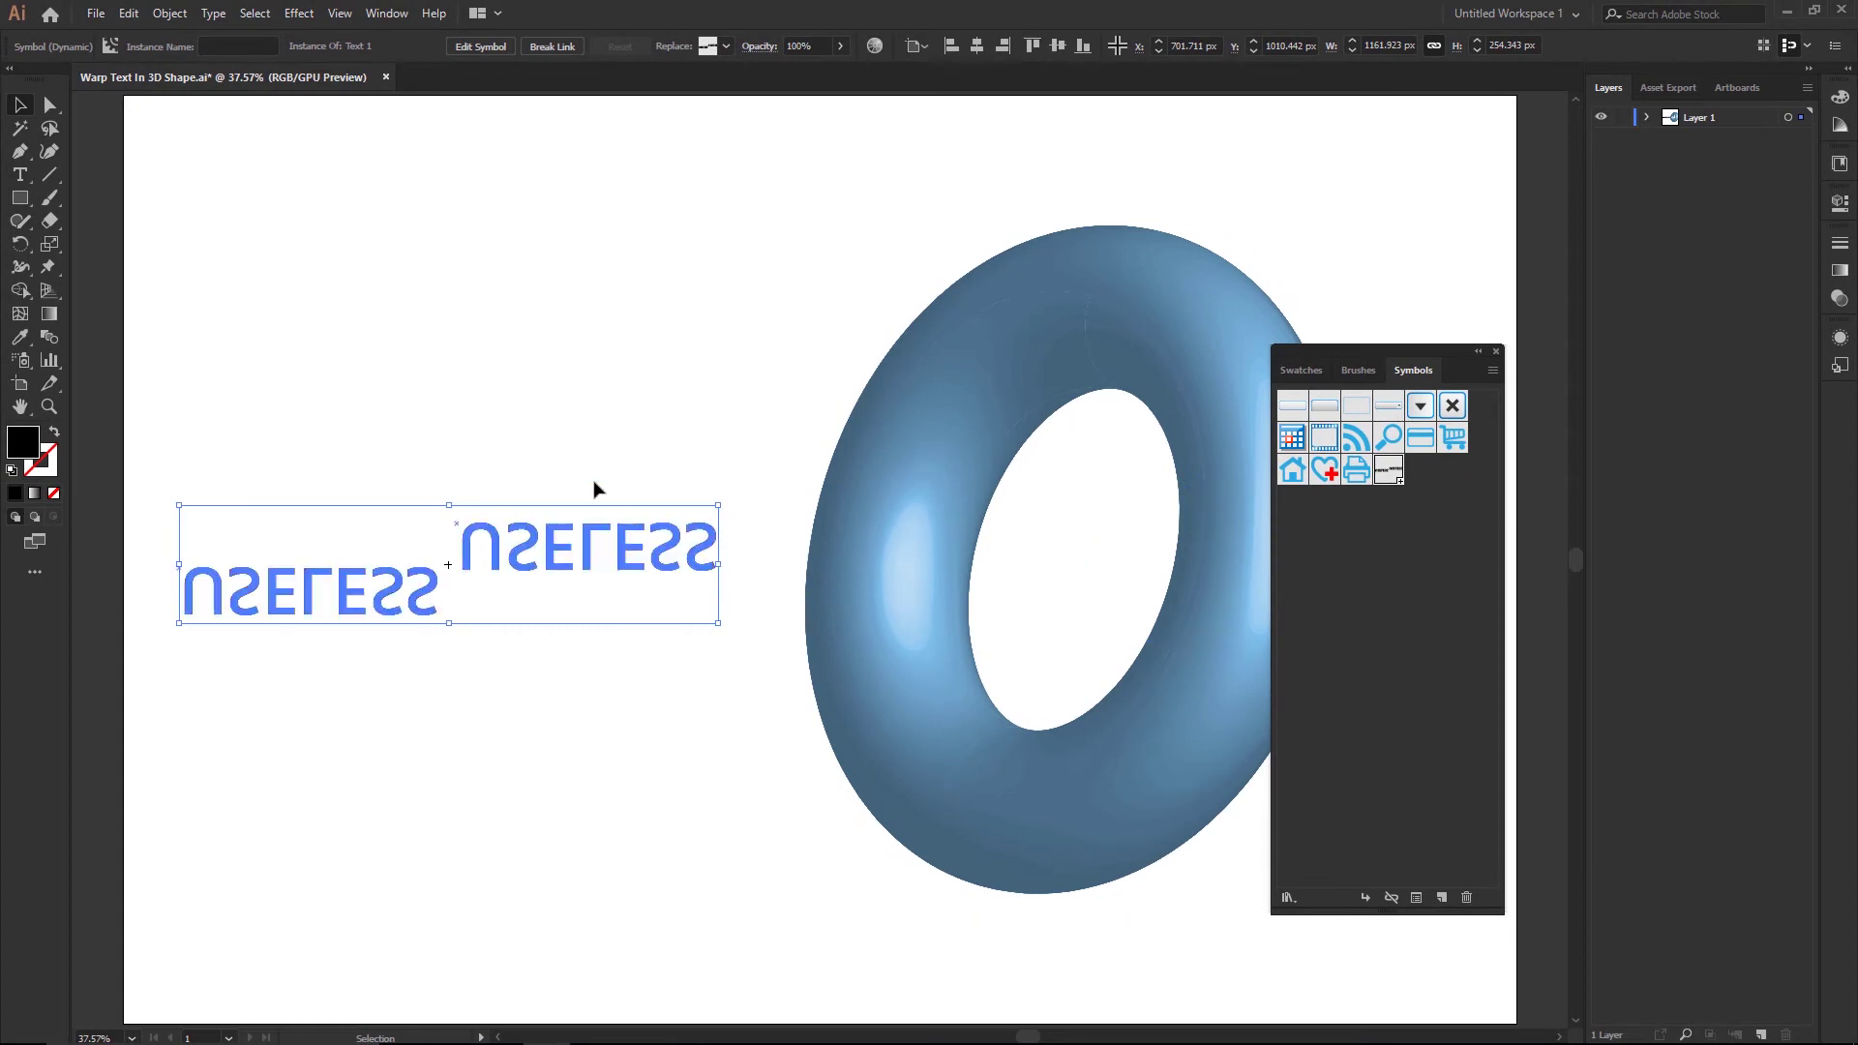
left_click(531, 397)
left_click_drag(379, 397, 539, 670)
Delete the Text 1 instance, centre the torus horizontally, and close the Symbols panel.
key("Delete")
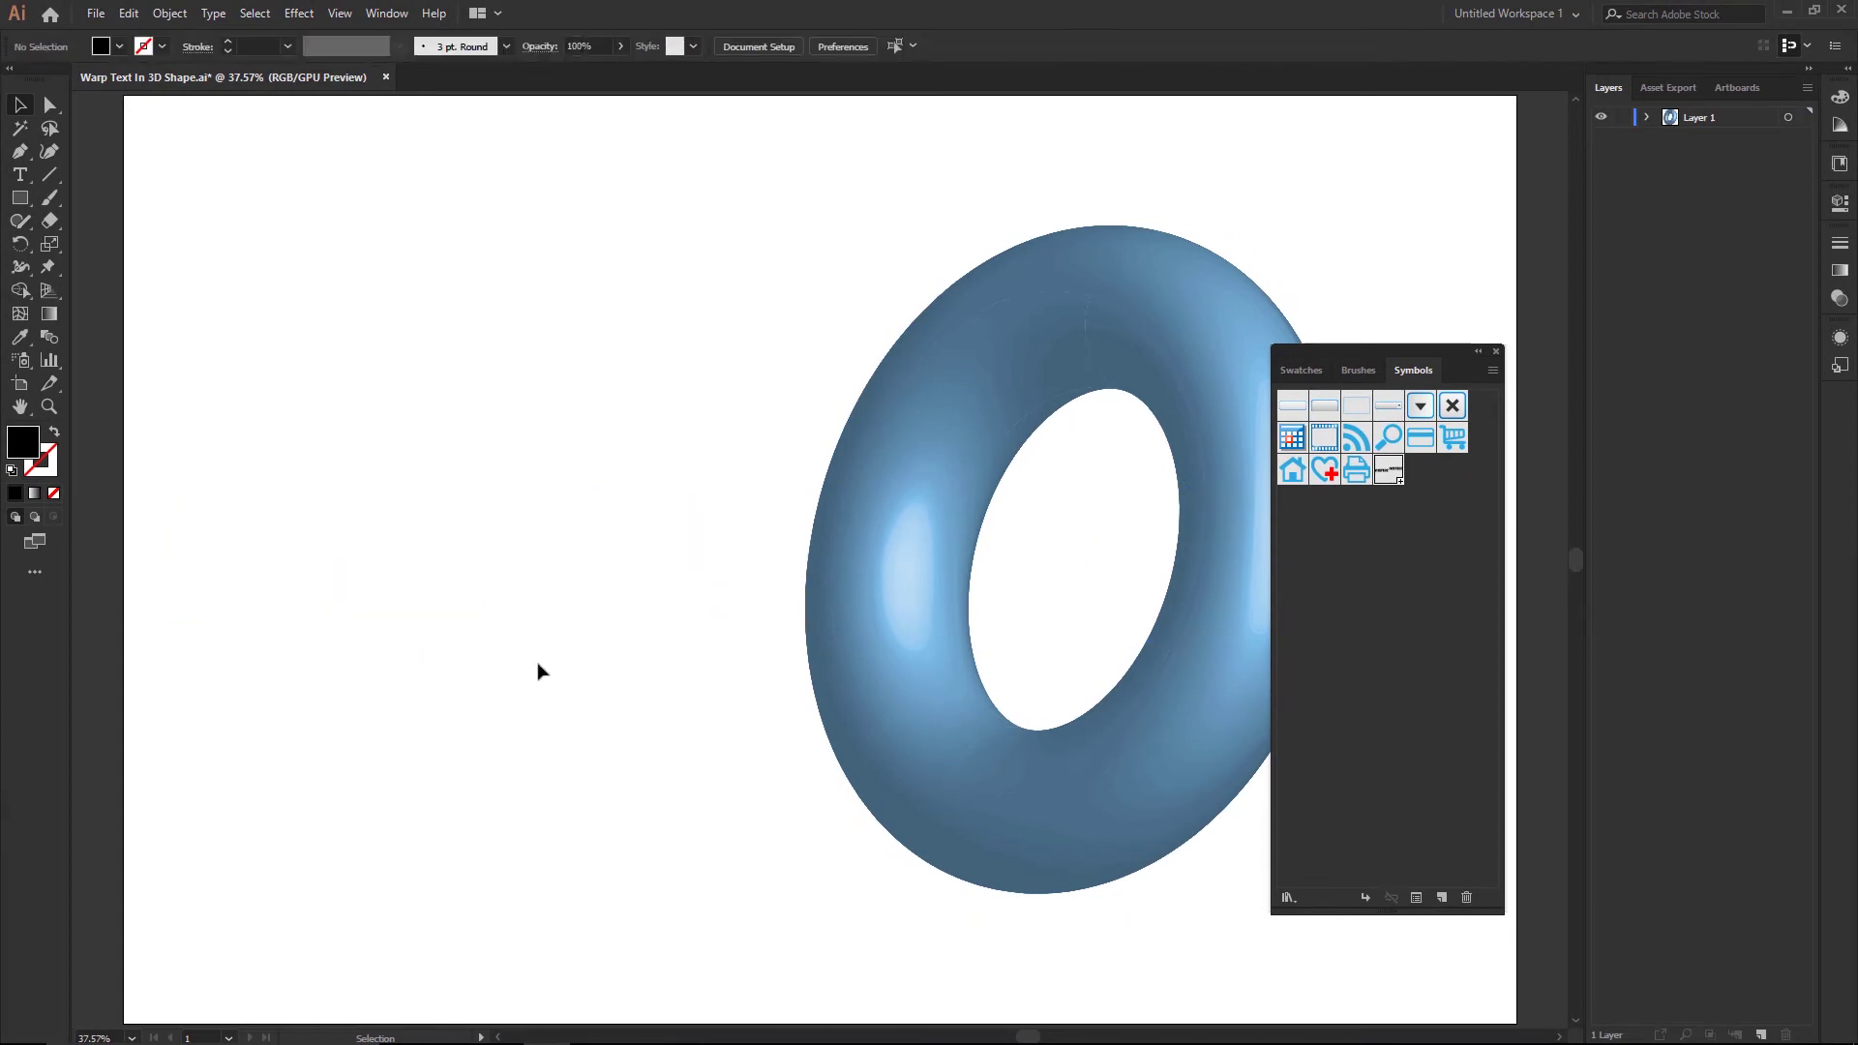
left_click(902, 652)
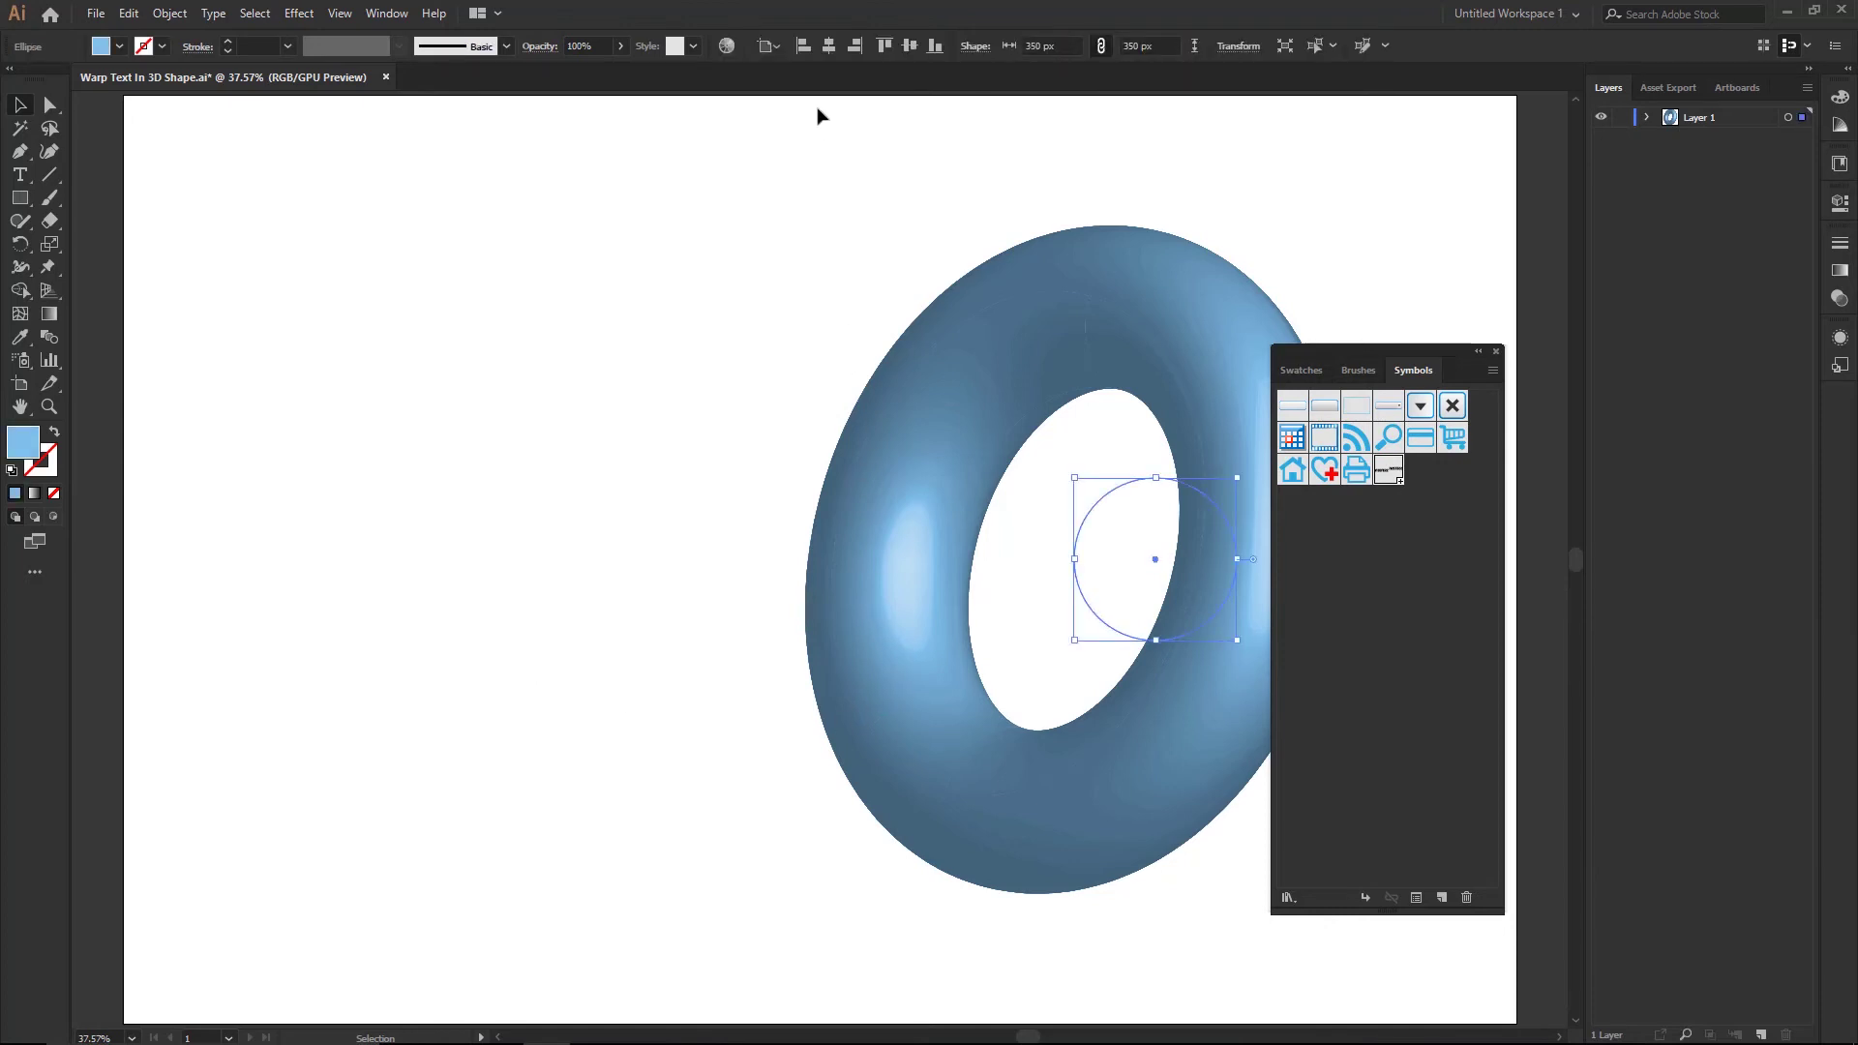
left_click(827, 45)
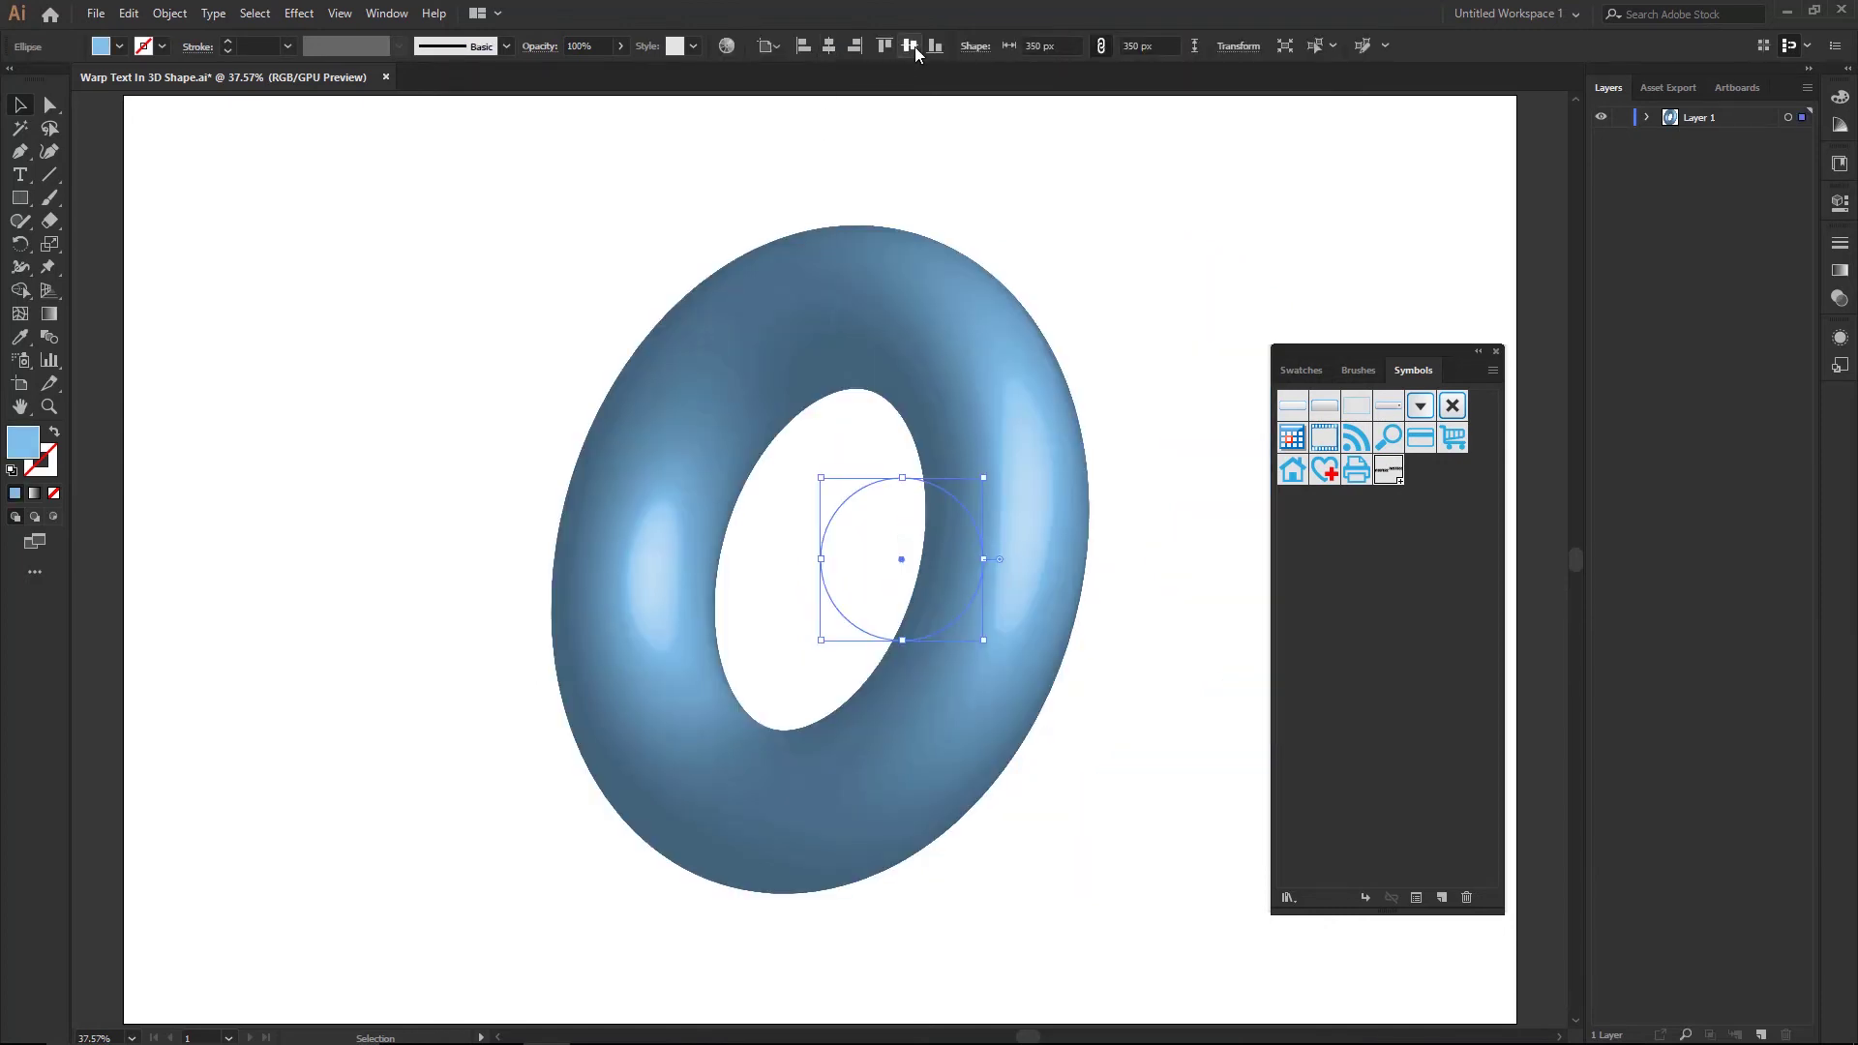
left_click(1496, 351)
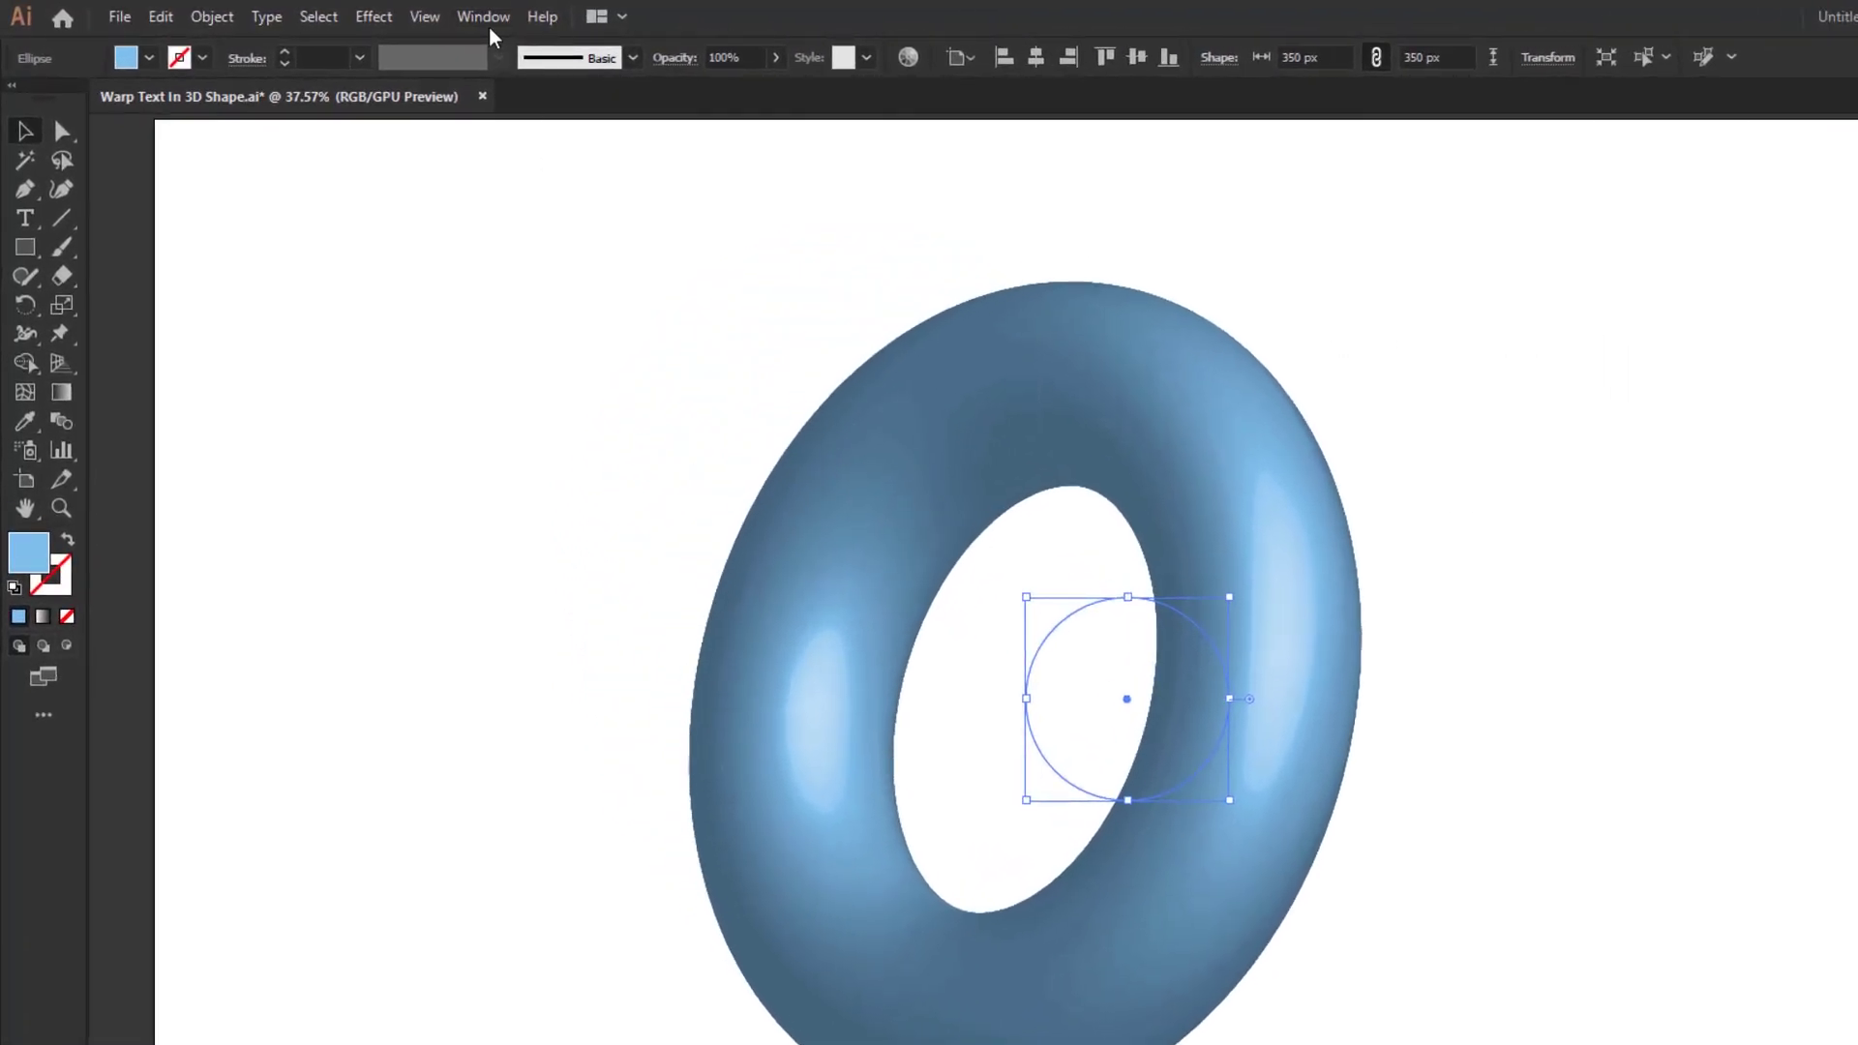
Reopen the torus's 3D Revolve options from Appearance with preview on, then open Map Art.
left_click(392, 20)
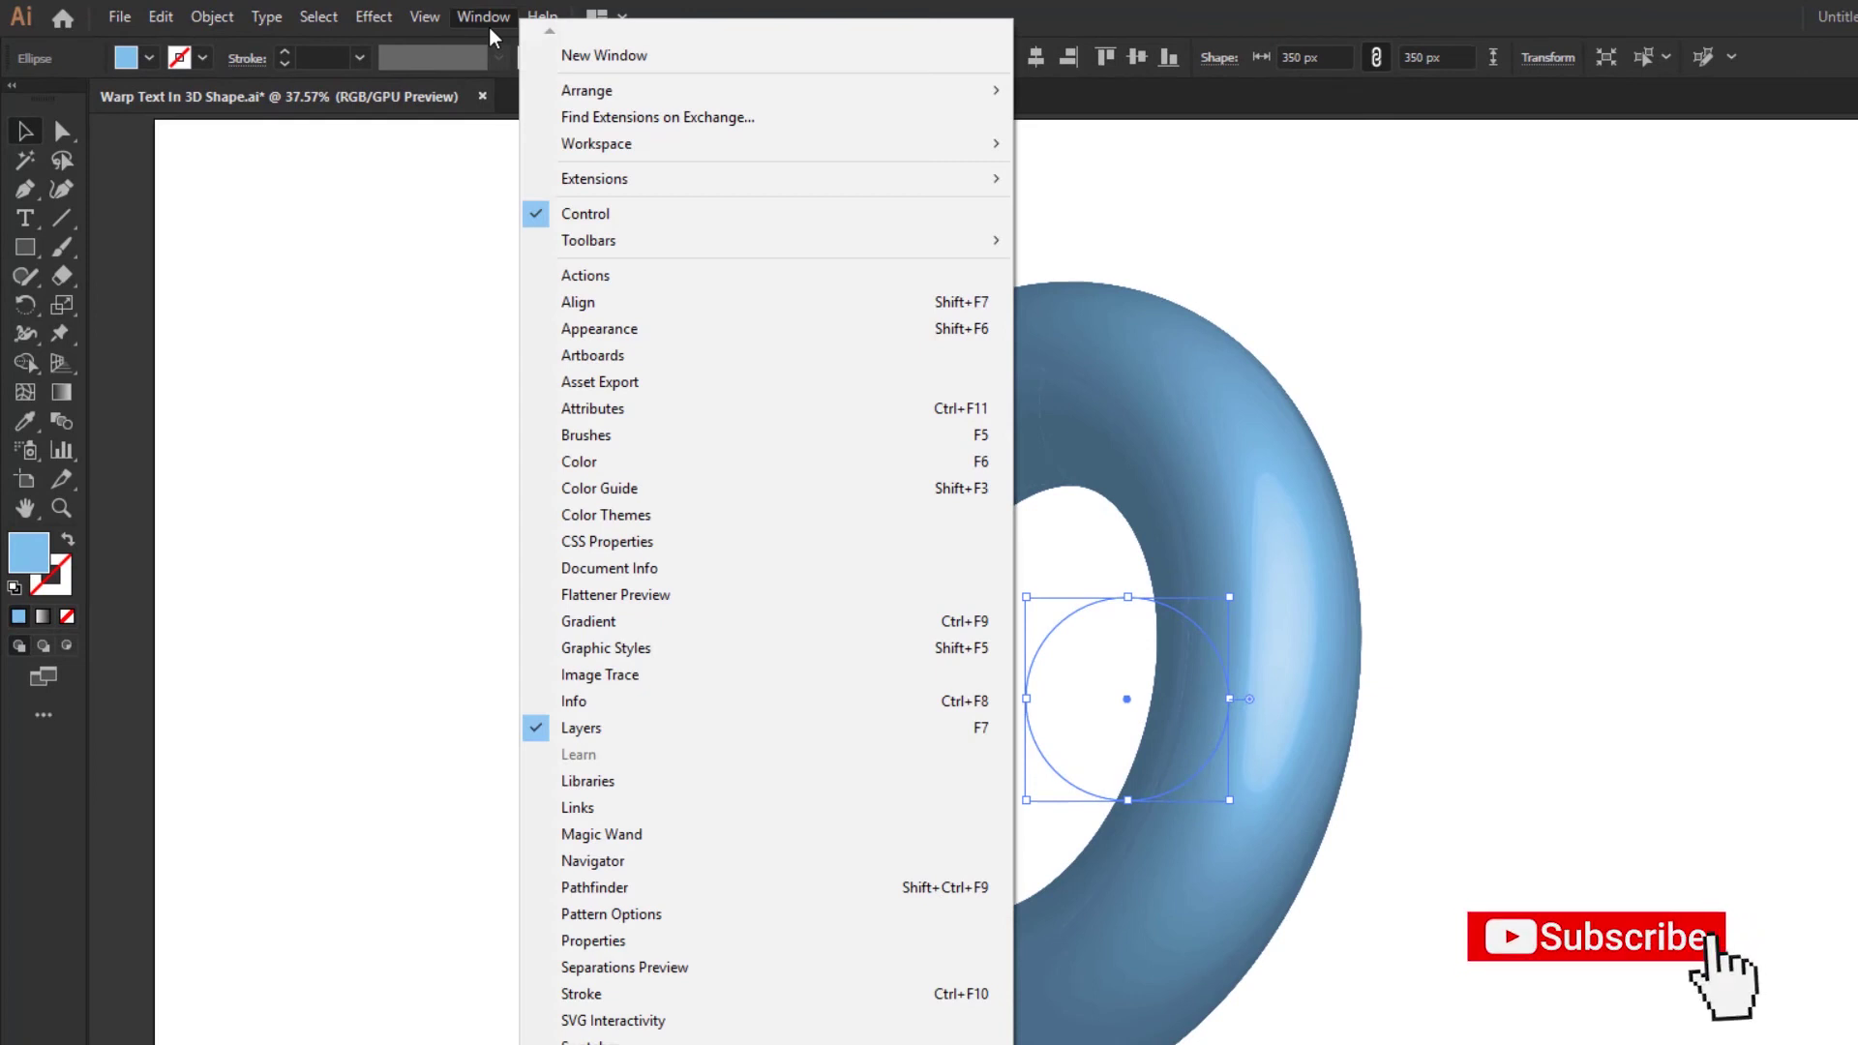
left_click(614, 329)
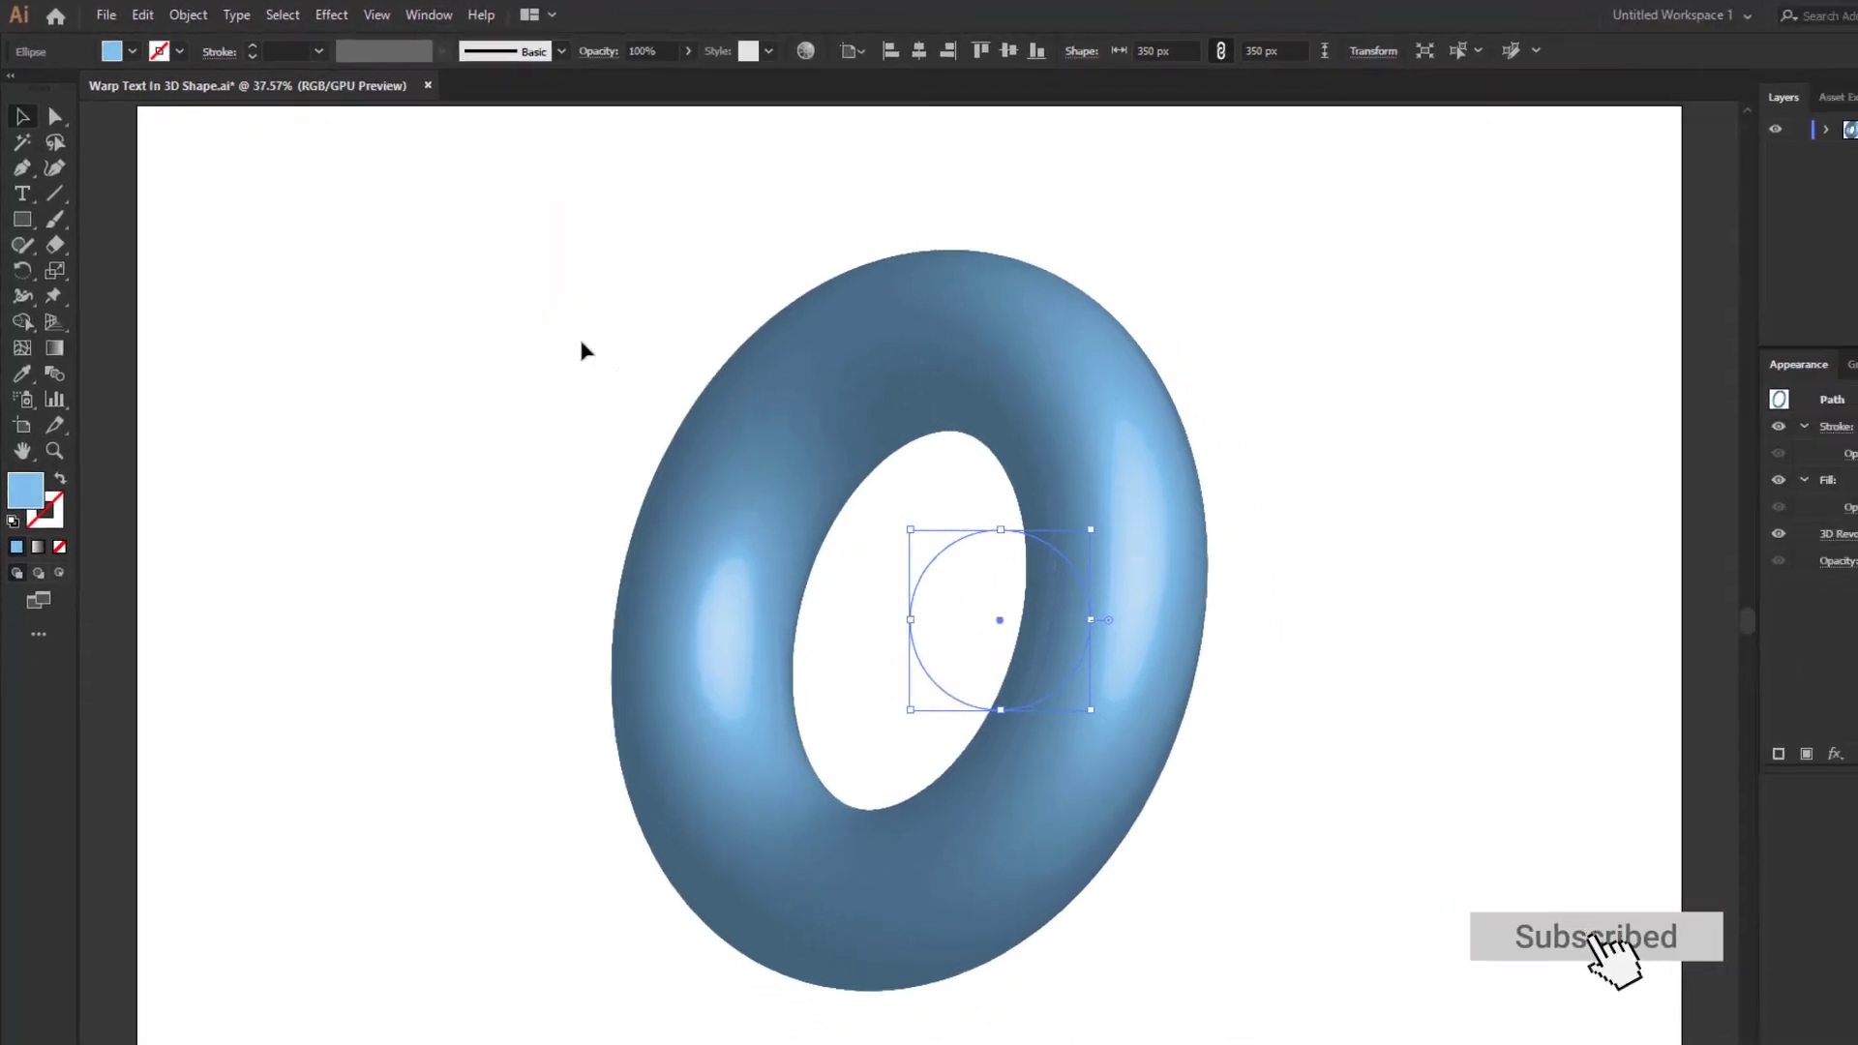
left_click(1682, 490)
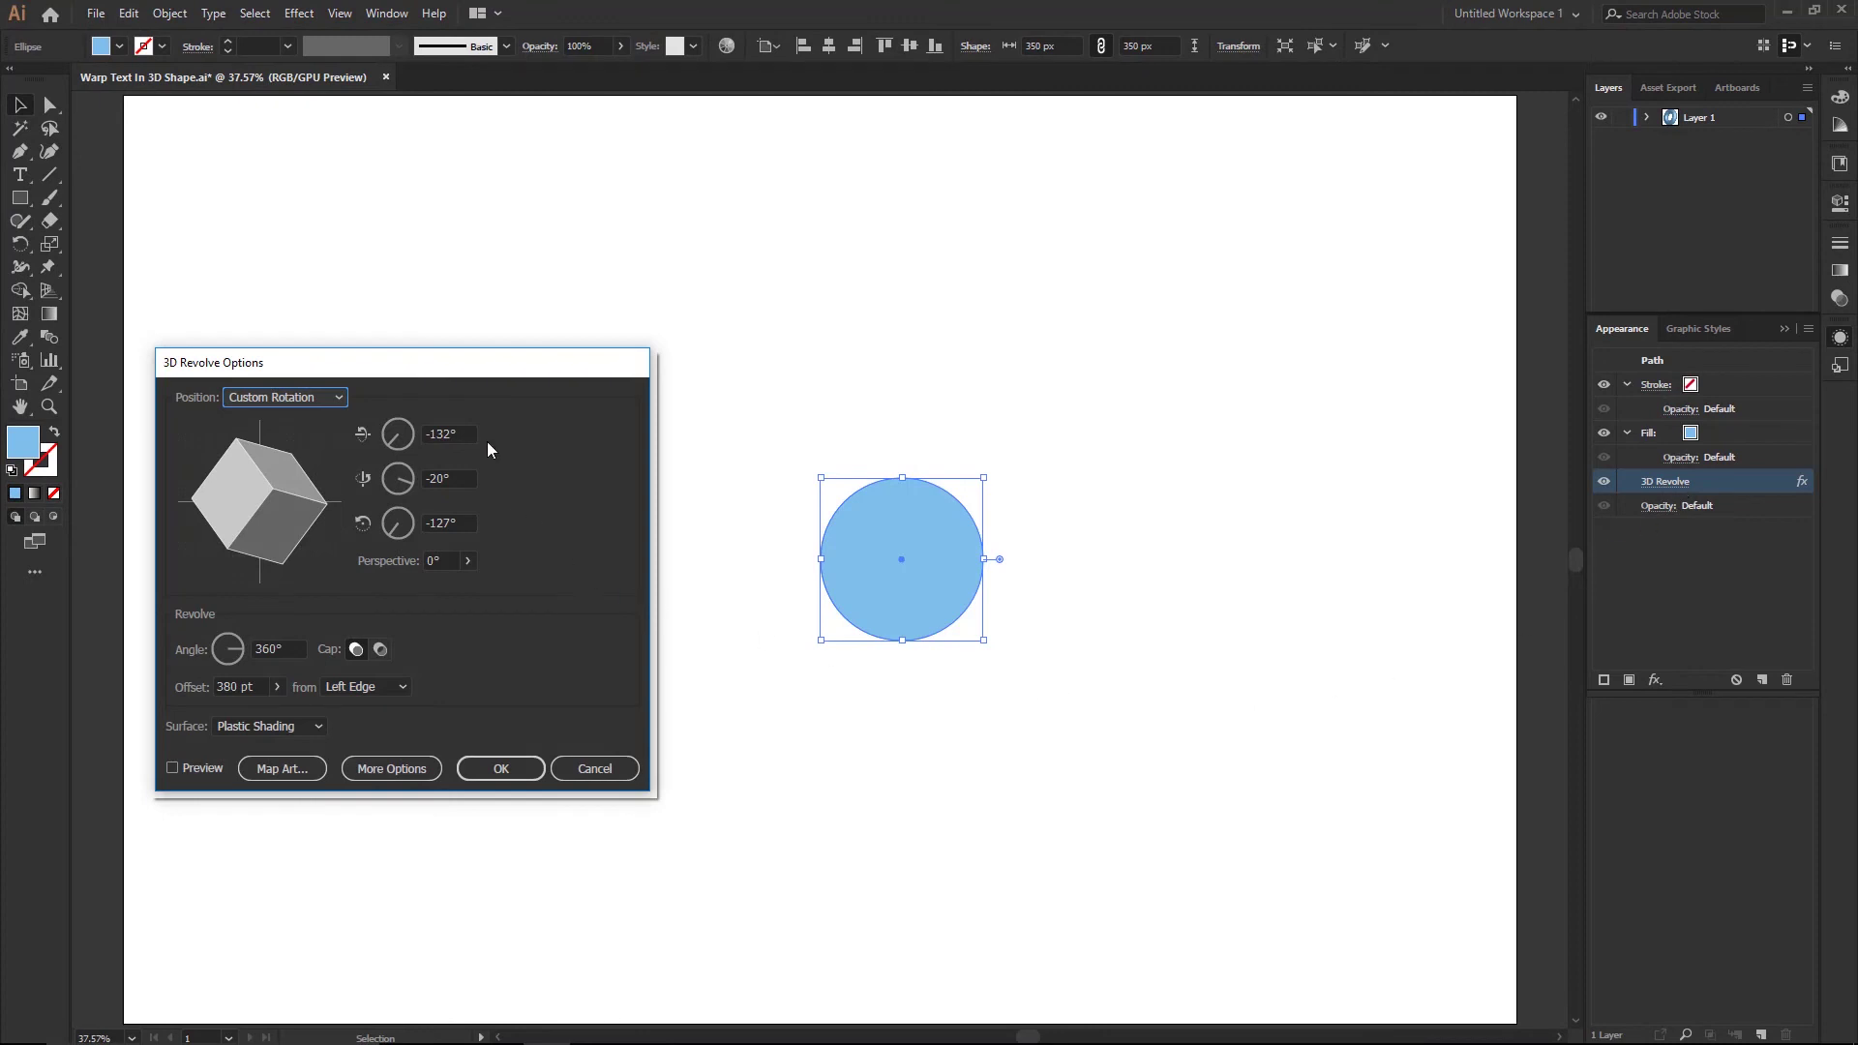
left_click_drag(461, 374, 416, 123)
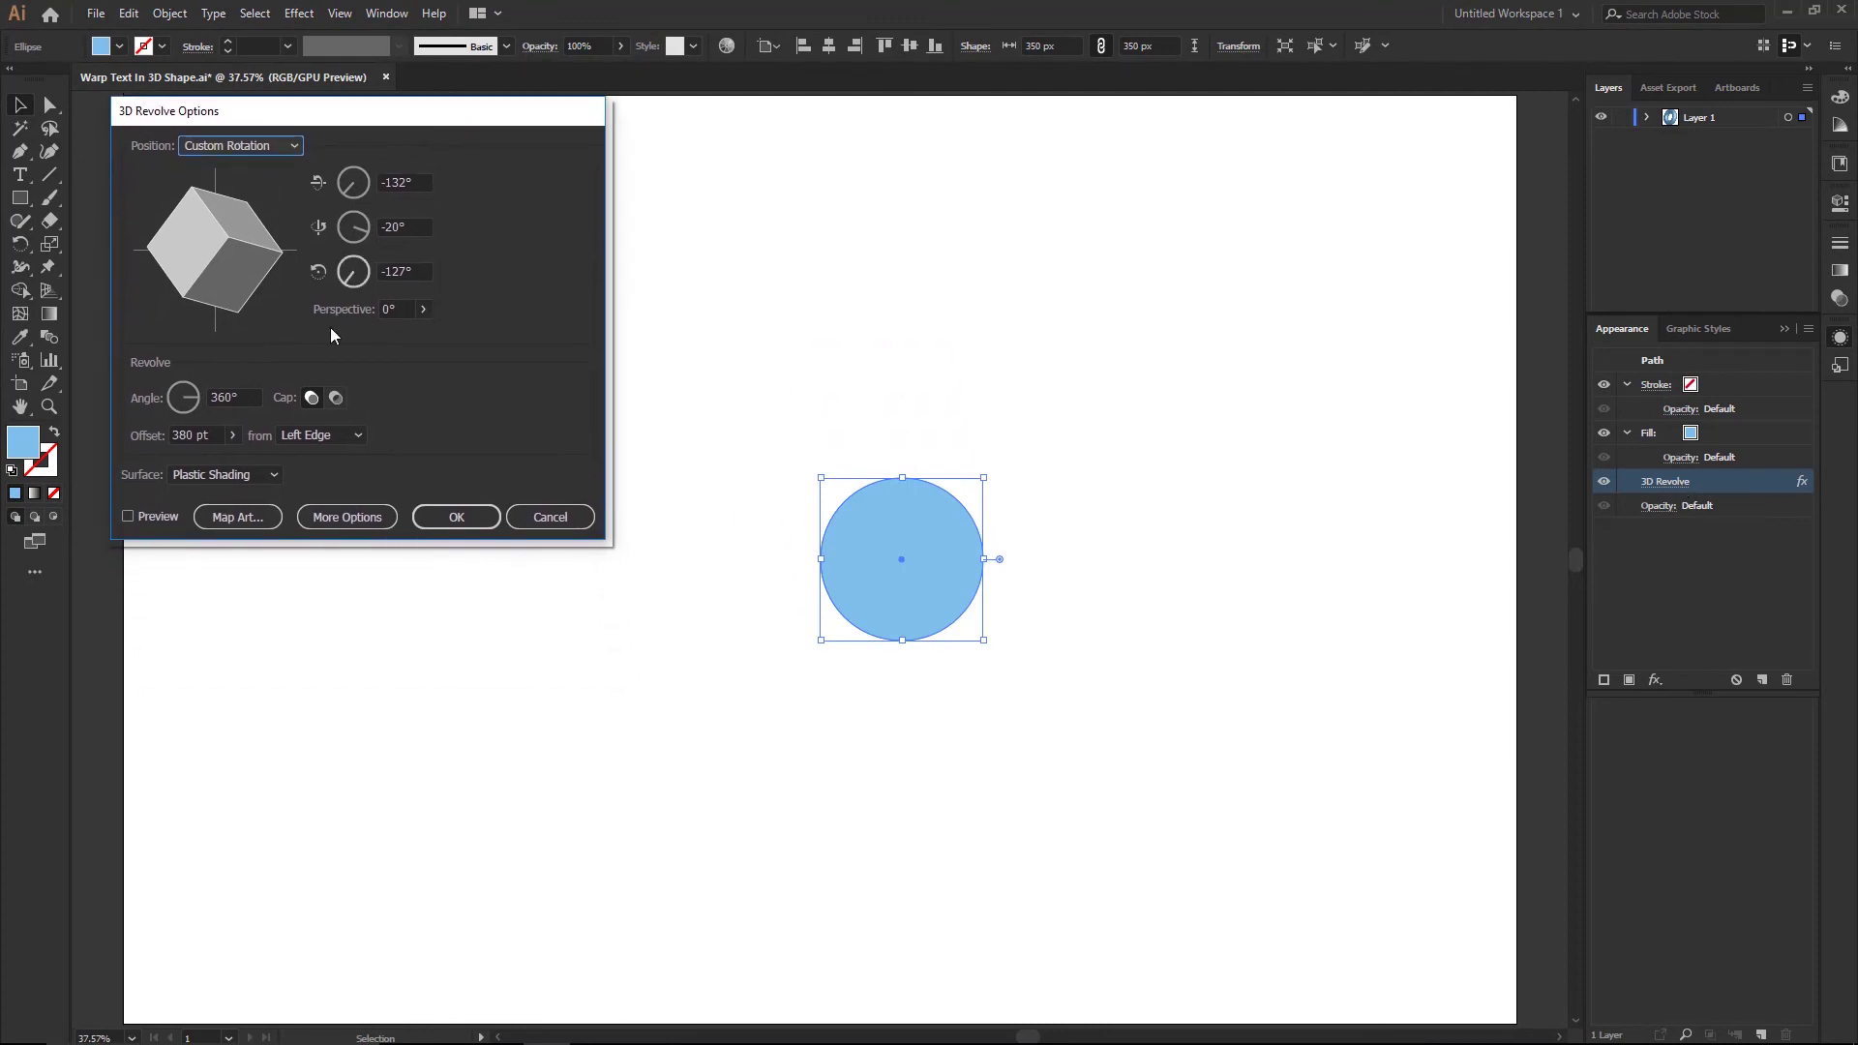
left_click(159, 517)
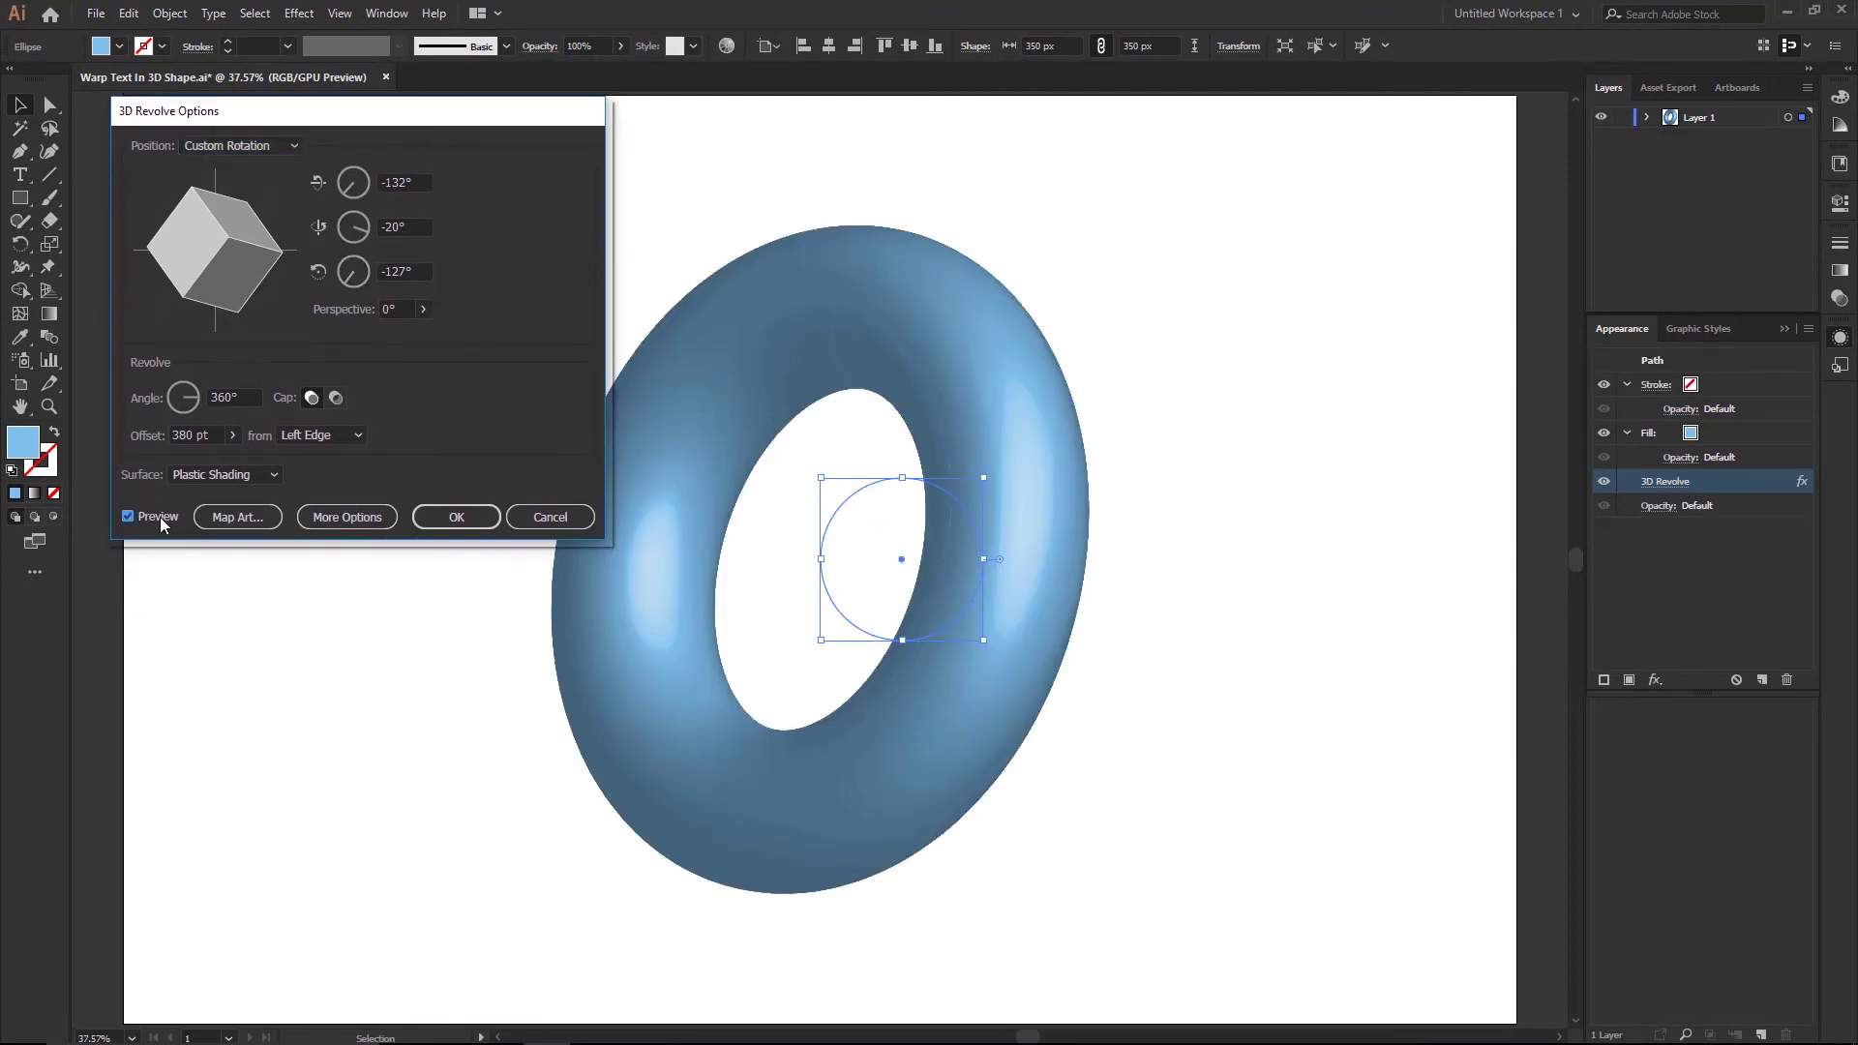
left_click(232, 519)
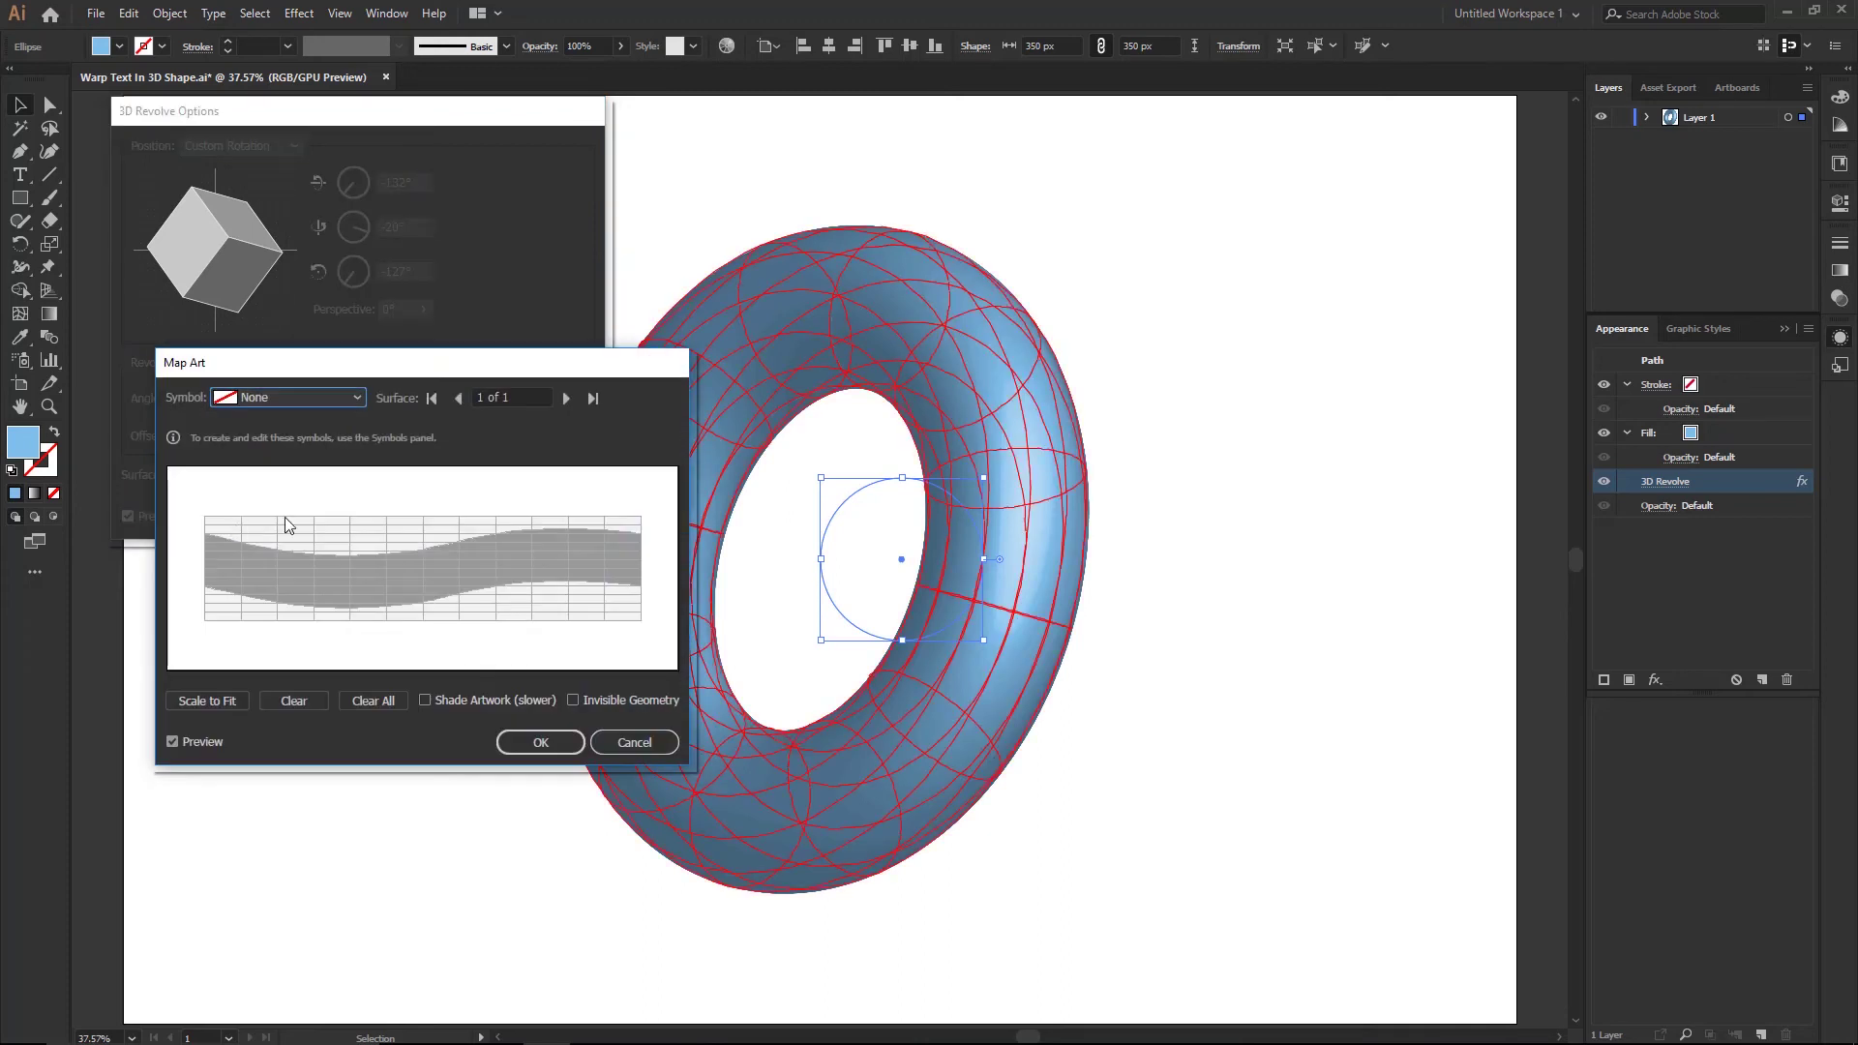
In Map Art, enlarge the preview, choose the Text 1 symbol and apply Scale to Fit.
left_click_drag(481, 373, 1458, 114)
left_click_drag(1421, 513, 1421, 597)
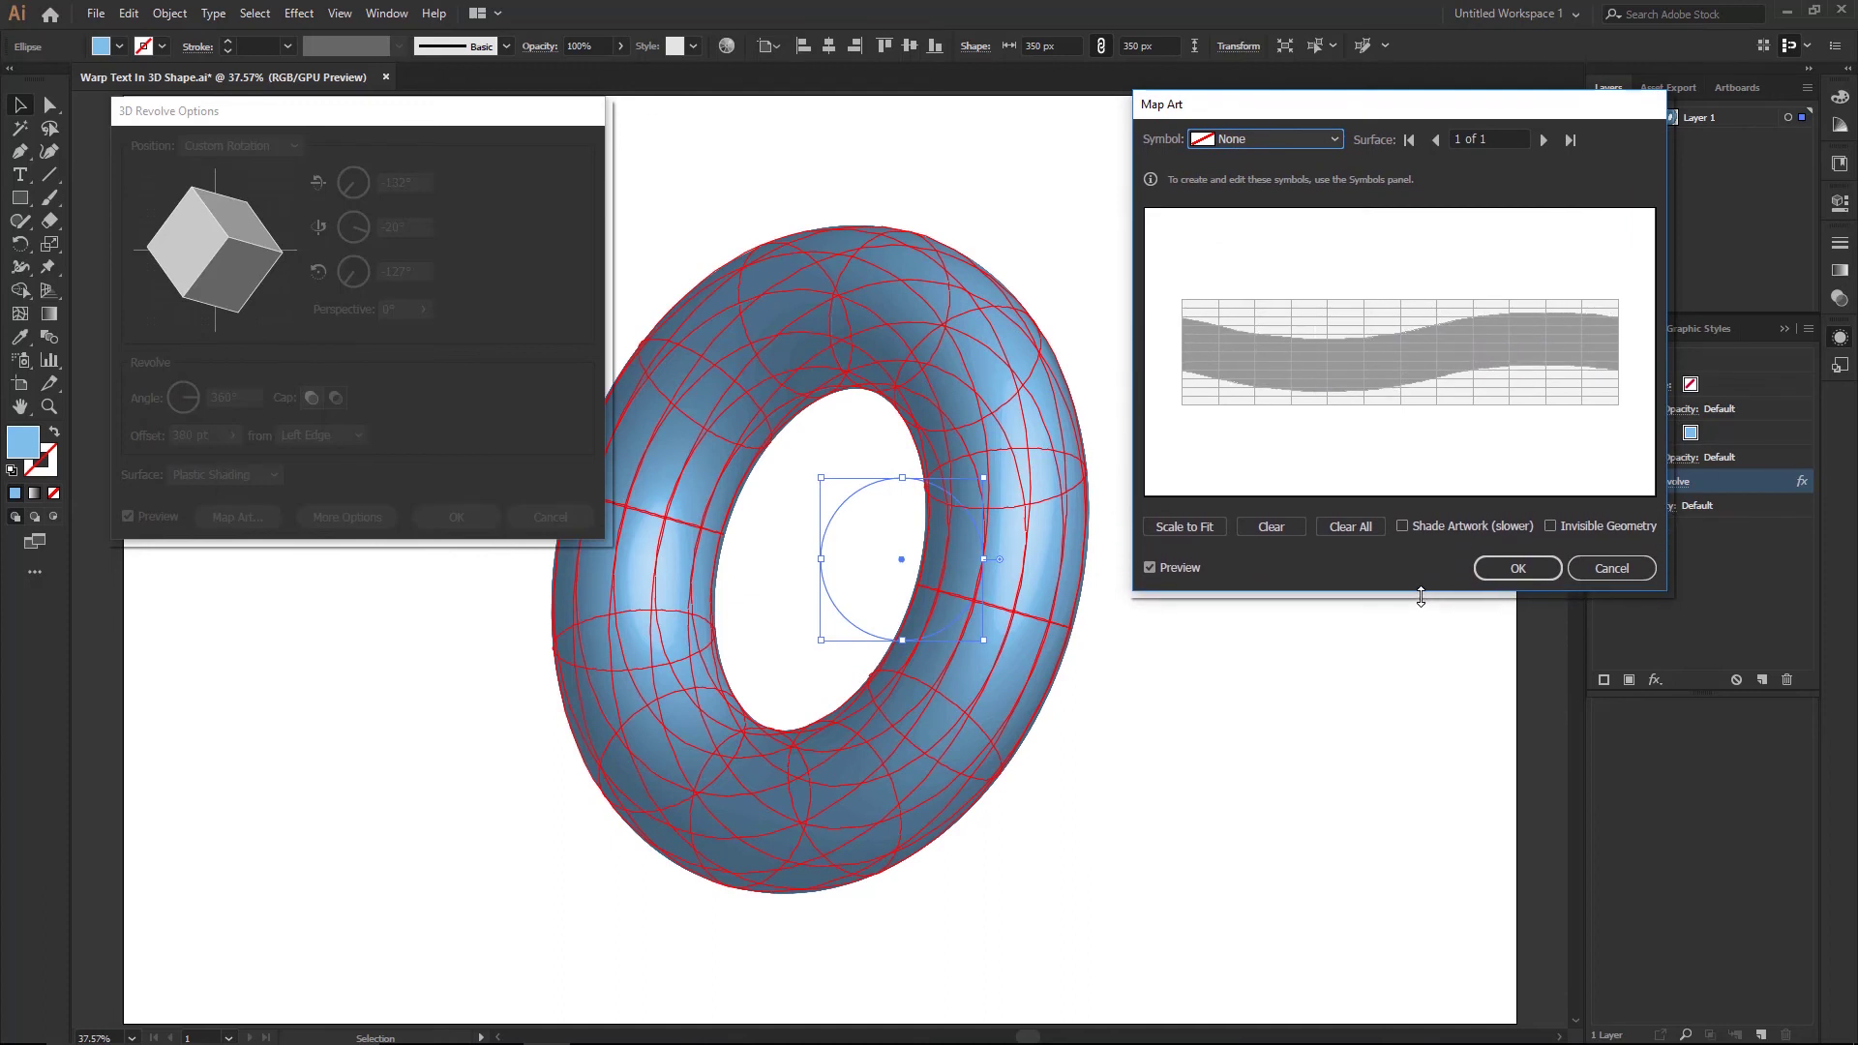
left_click(1294, 135)
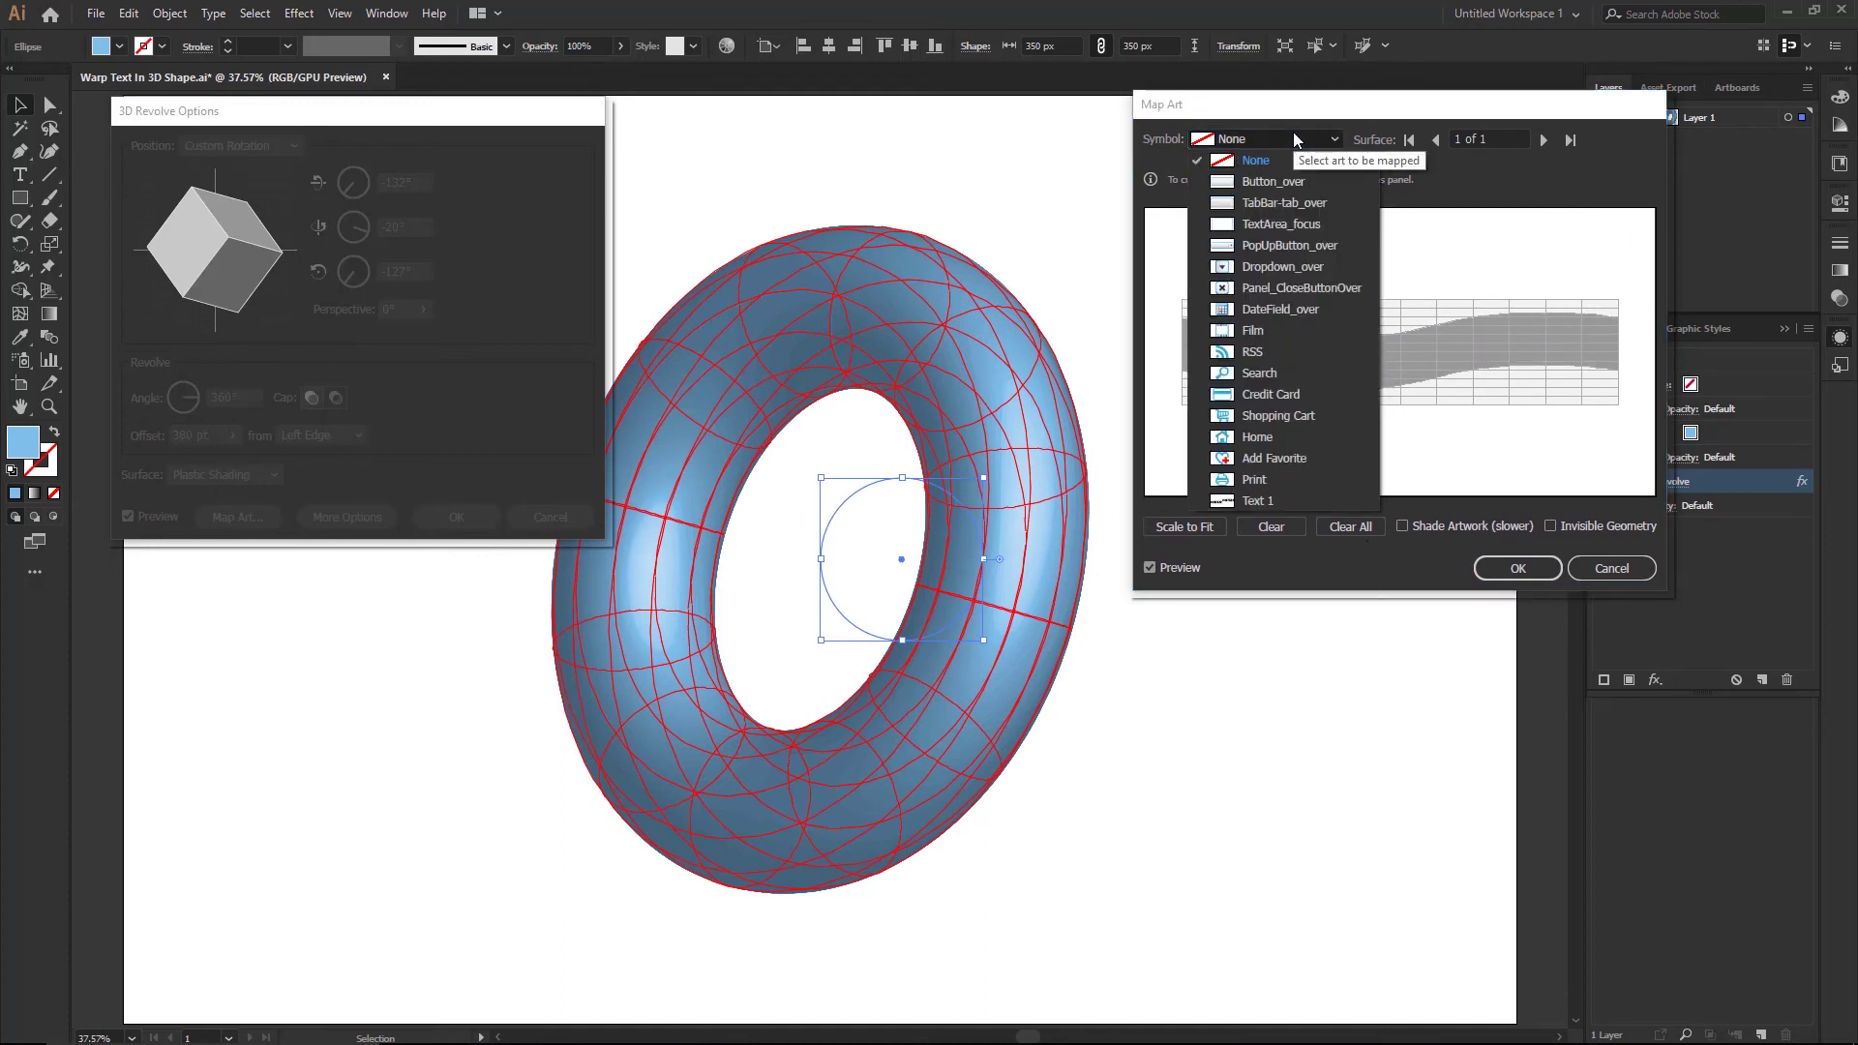
left_click(1297, 501)
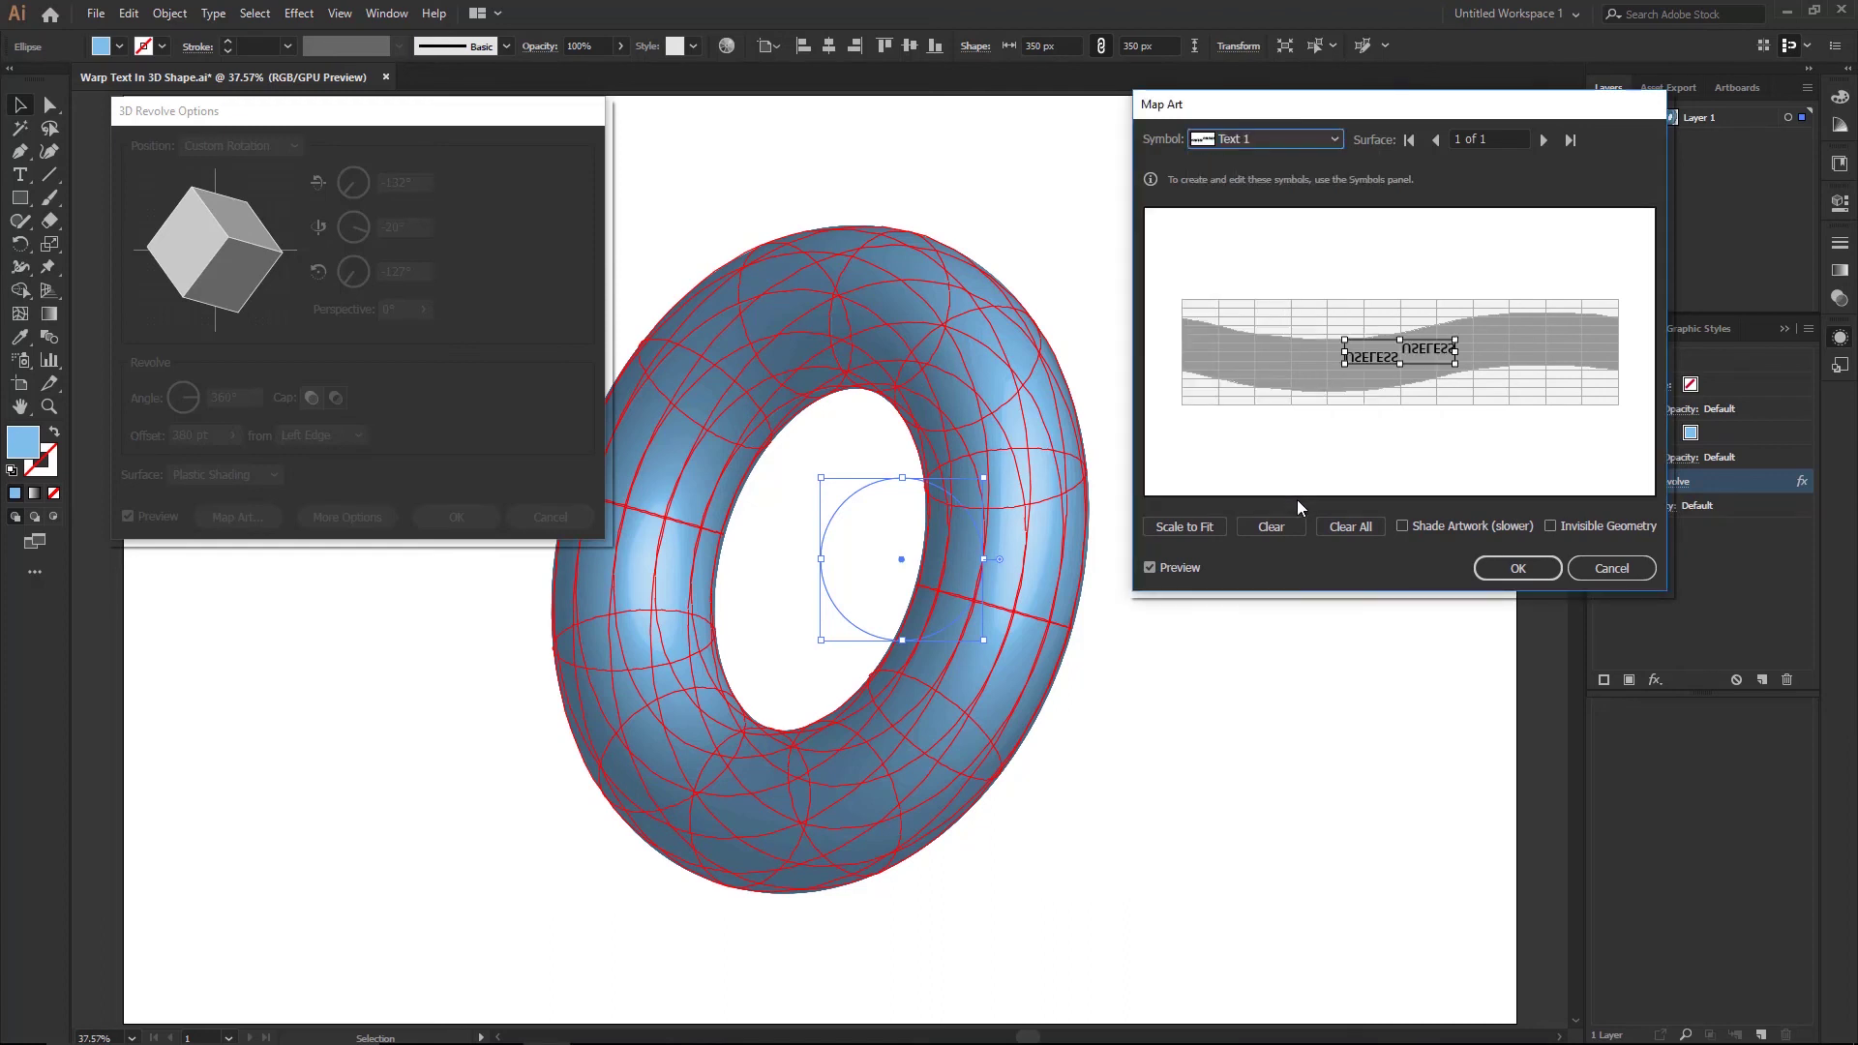
left_click(1211, 531)
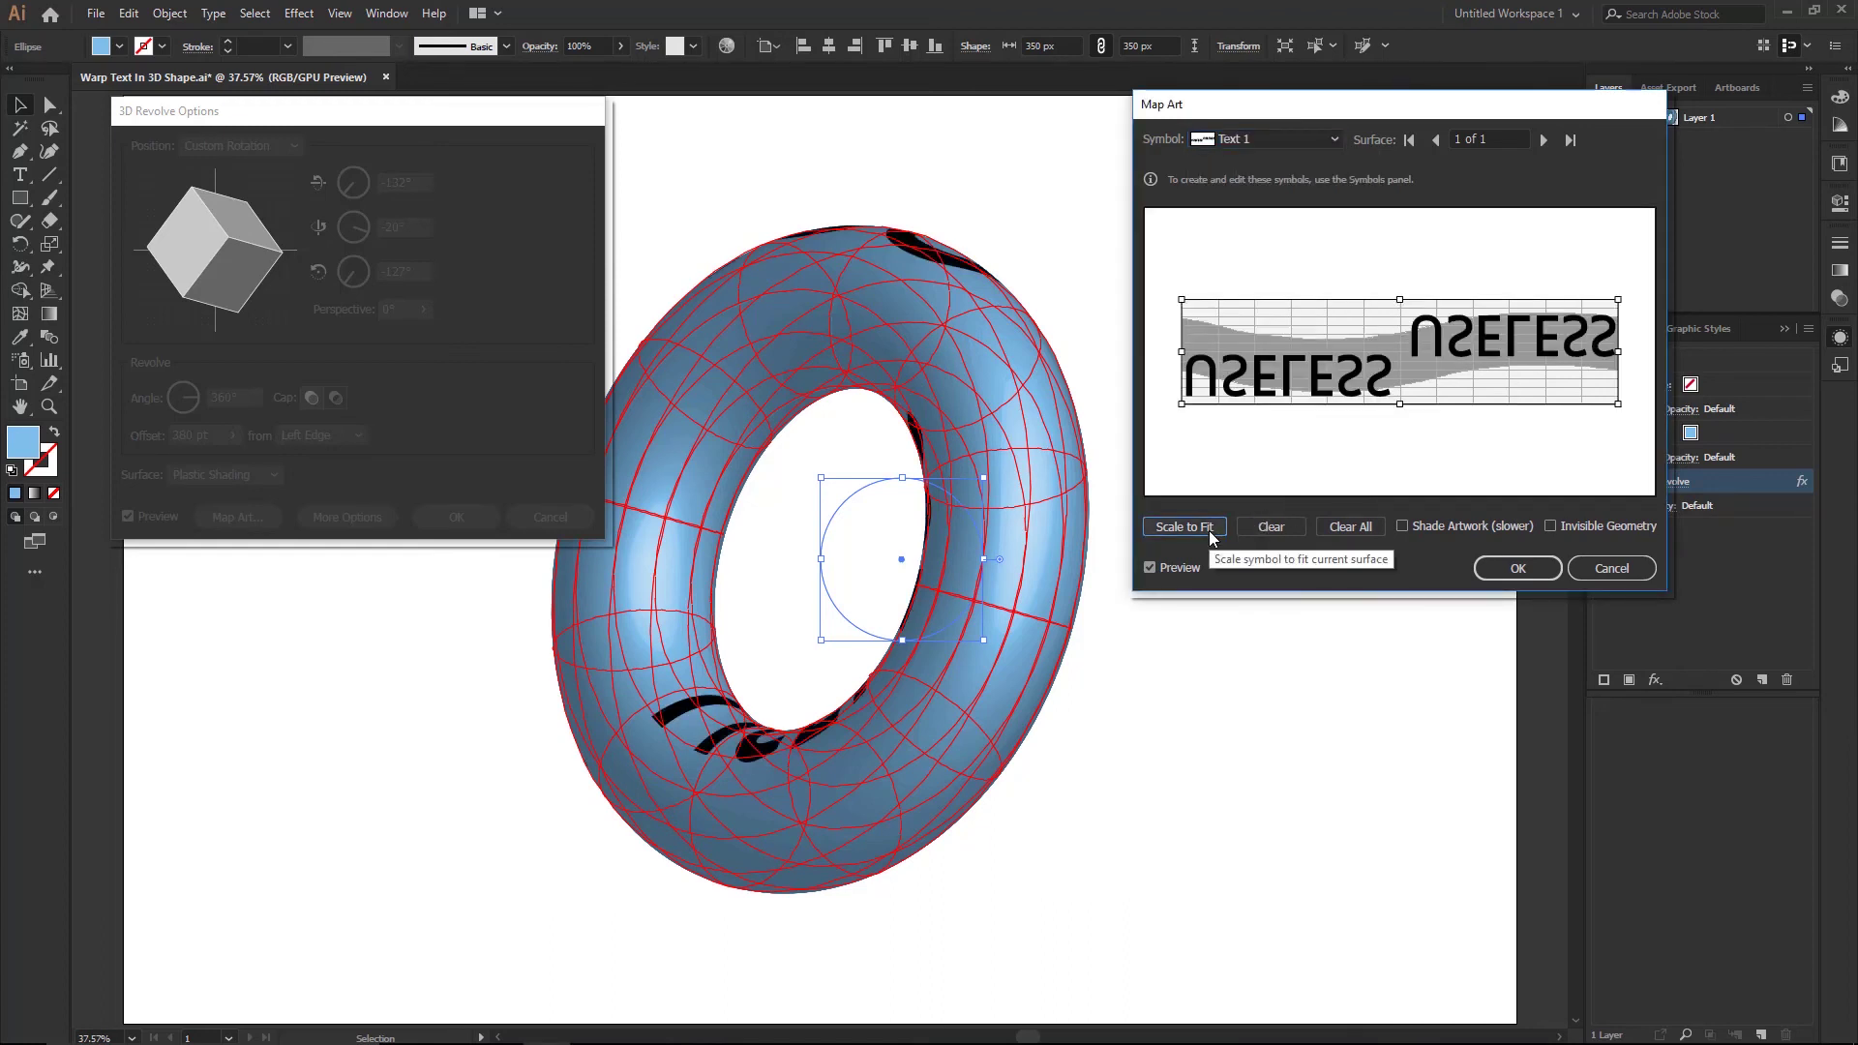